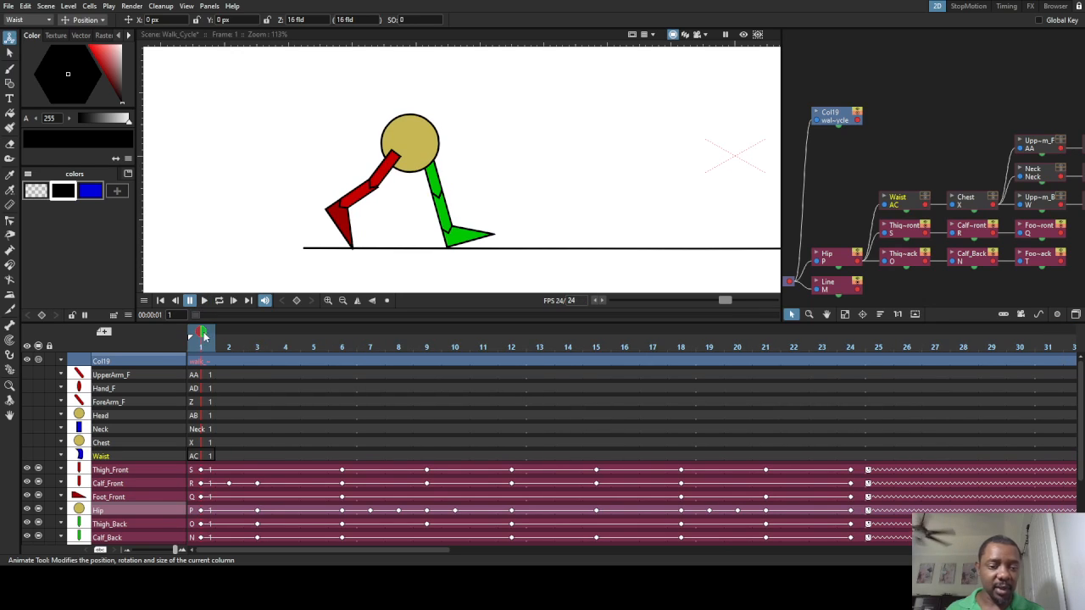
Show the Waist, Chest, Neck and Head columns in both the preview and the camera stand
left_click(38, 456)
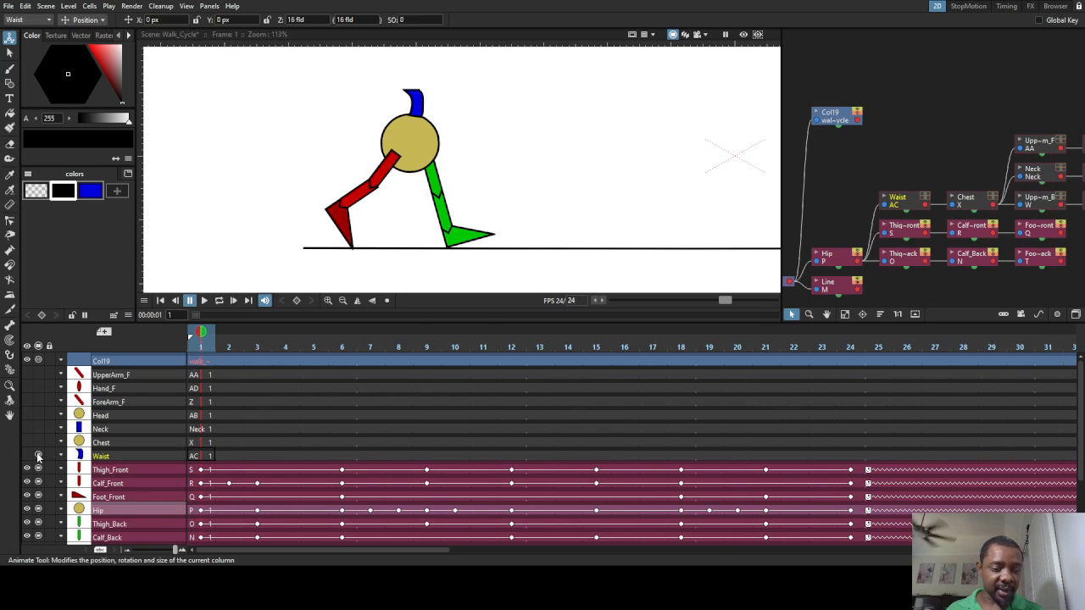
left_click(27, 444)
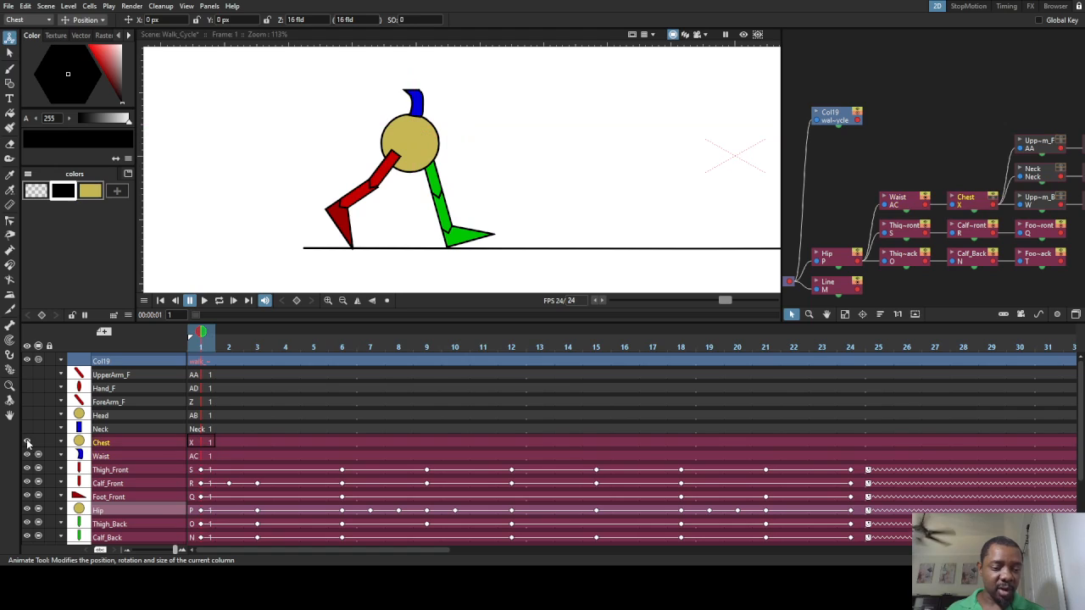
left_click(36, 443)
left_click(37, 429)
left_click(32, 415)
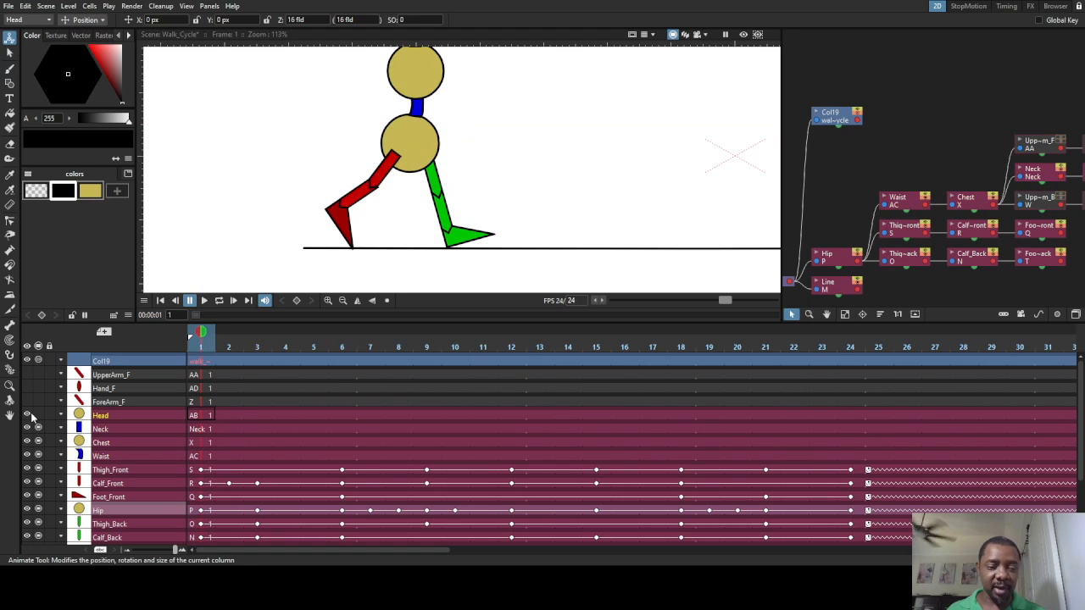
Show the front arm's ForeArm_F, Hand_F and UpperArm_F columns
left_click(30, 402)
left_click(39, 402)
left_click(38, 388)
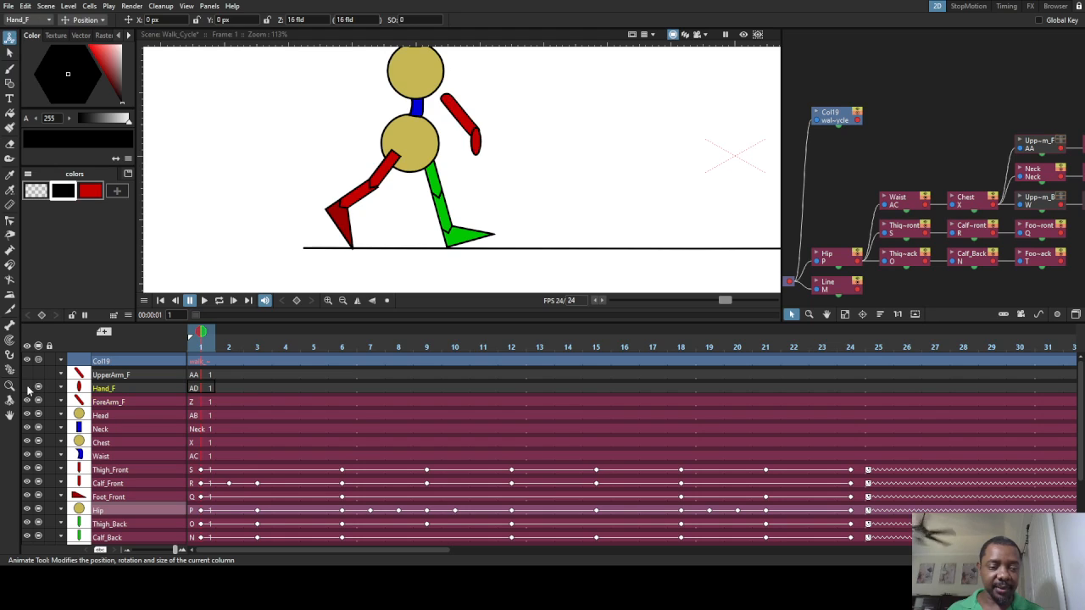
left_click(37, 375)
left_click(30, 375)
left_click(38, 375)
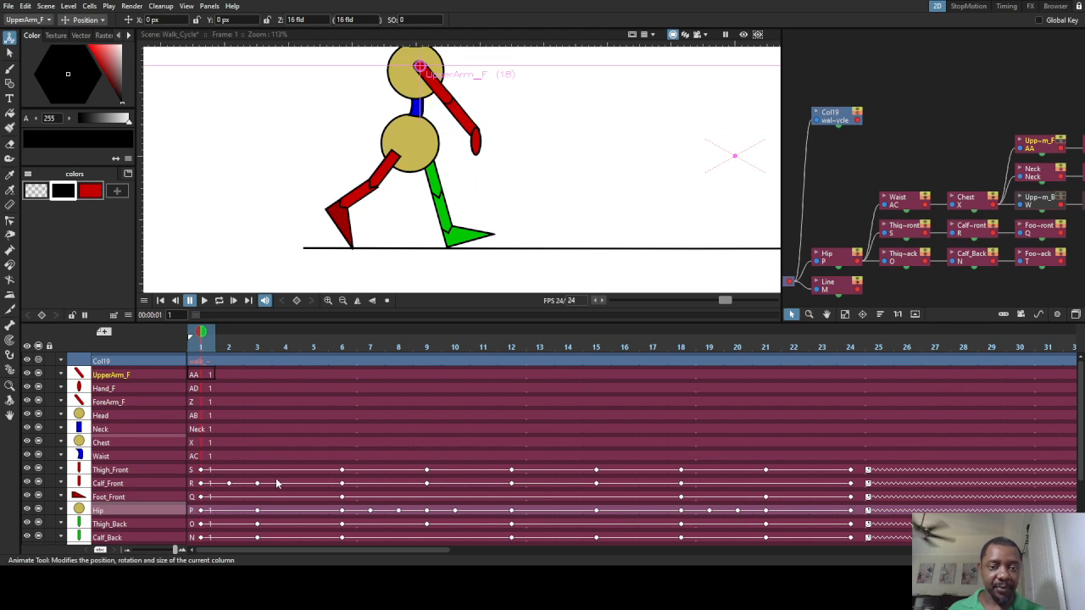
scroll(308, 268, "down", 4)
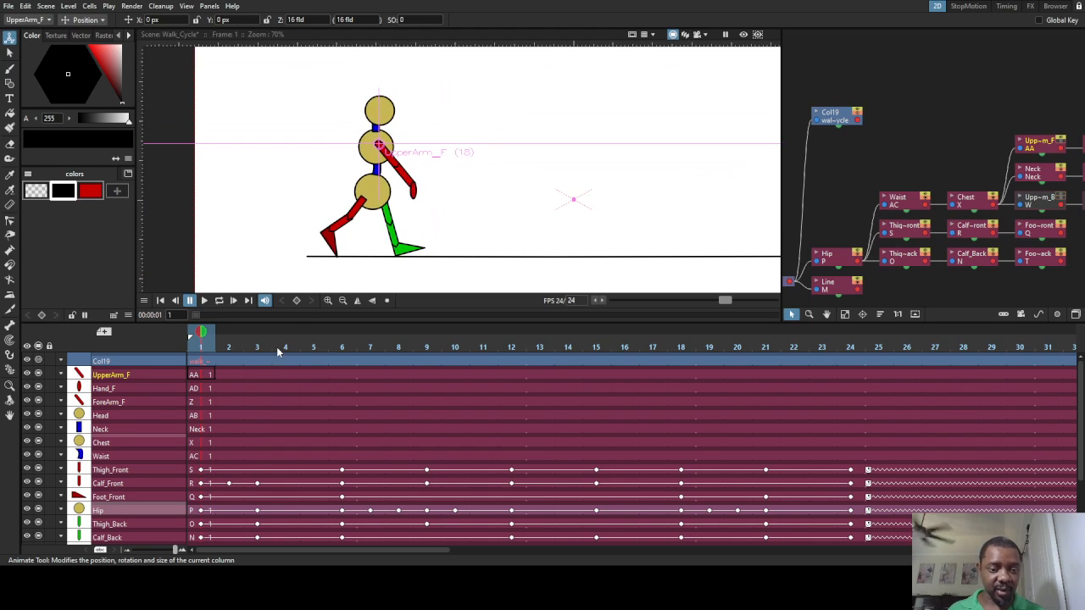
Show the back arm's UpperArm_B, Forearm_B and Hand_B columns
left_click_drag(202, 335, 122, 353)
scroll(75, 443, "down", 3)
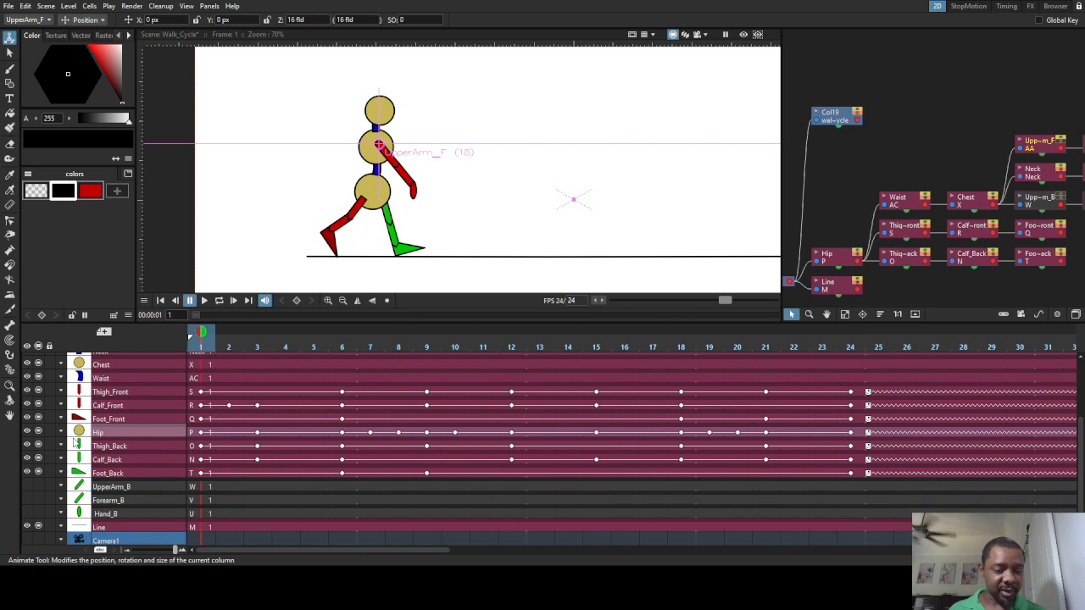
left_click(27, 488)
left_click(28, 502)
left_click(38, 502)
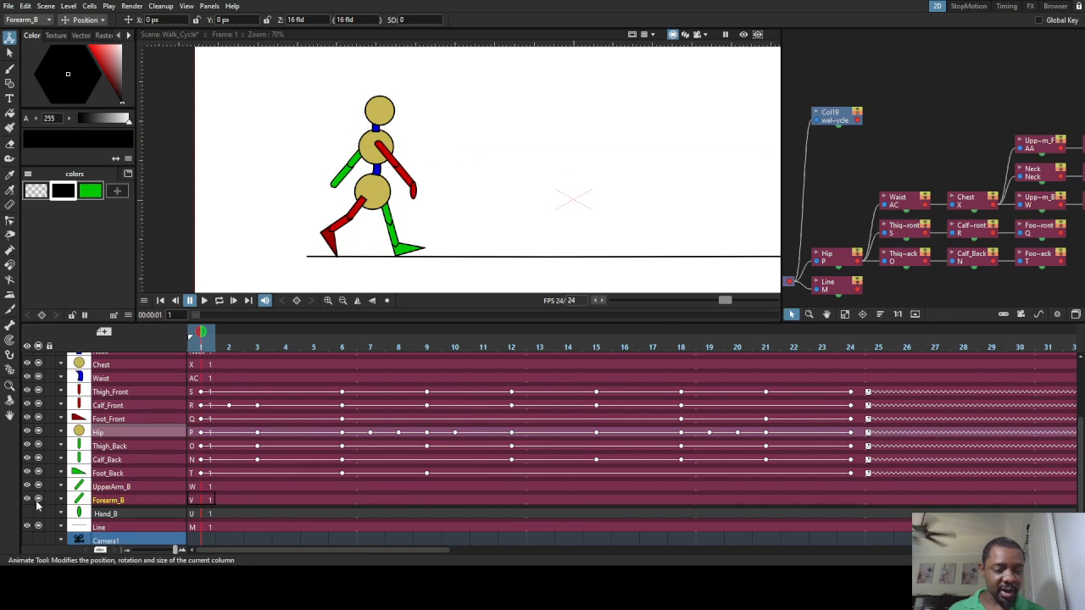
left_click(38, 514)
left_click(28, 513)
With the Skeleton tool at frame 12, swing the green arm forward and the red arm backward, shifting the shoulders to the chest's front and rear
scroll(370, 393, "up", 3)
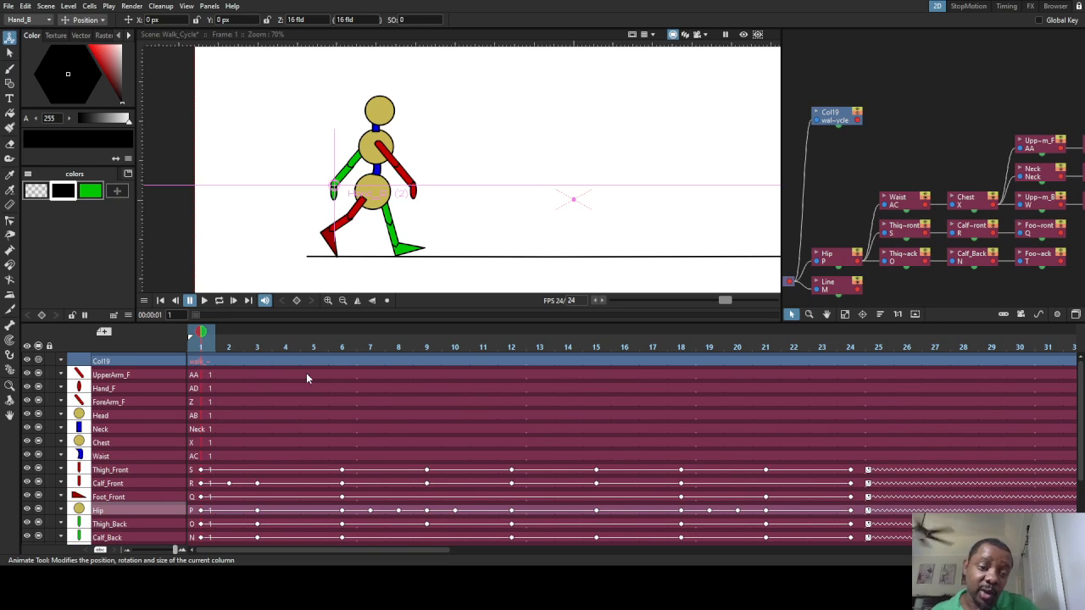
left_click_drag(201, 335, 203, 410)
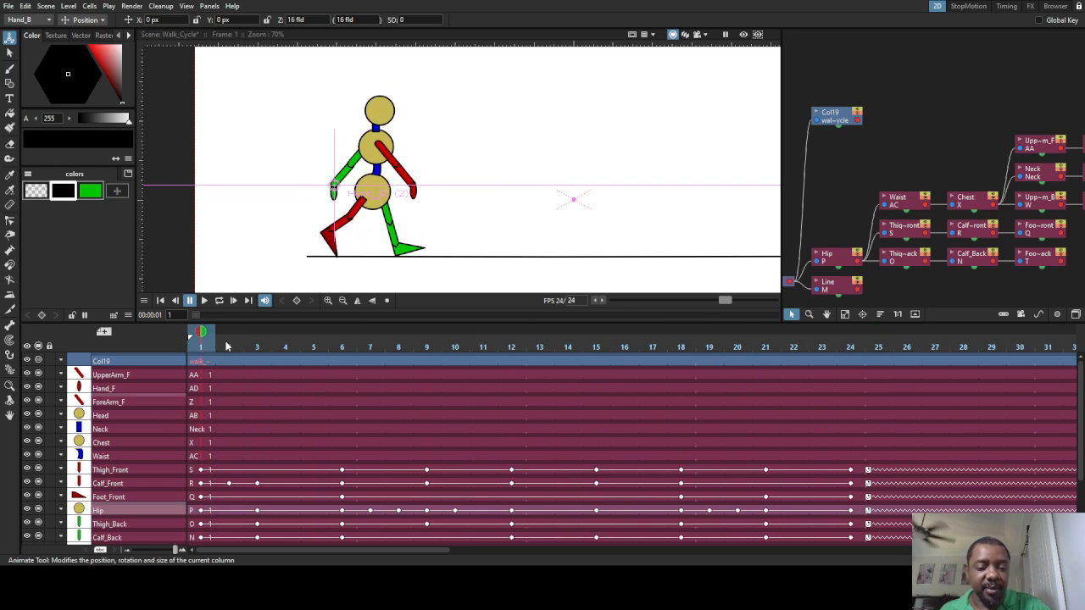
left_click_drag(201, 333, 525, 398)
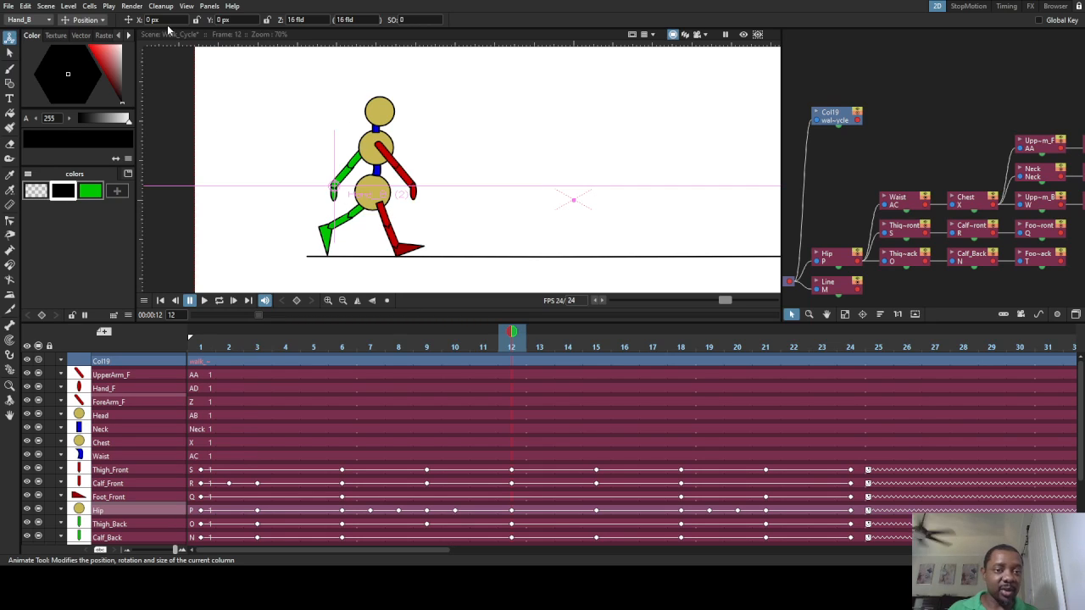
left_click(9, 327)
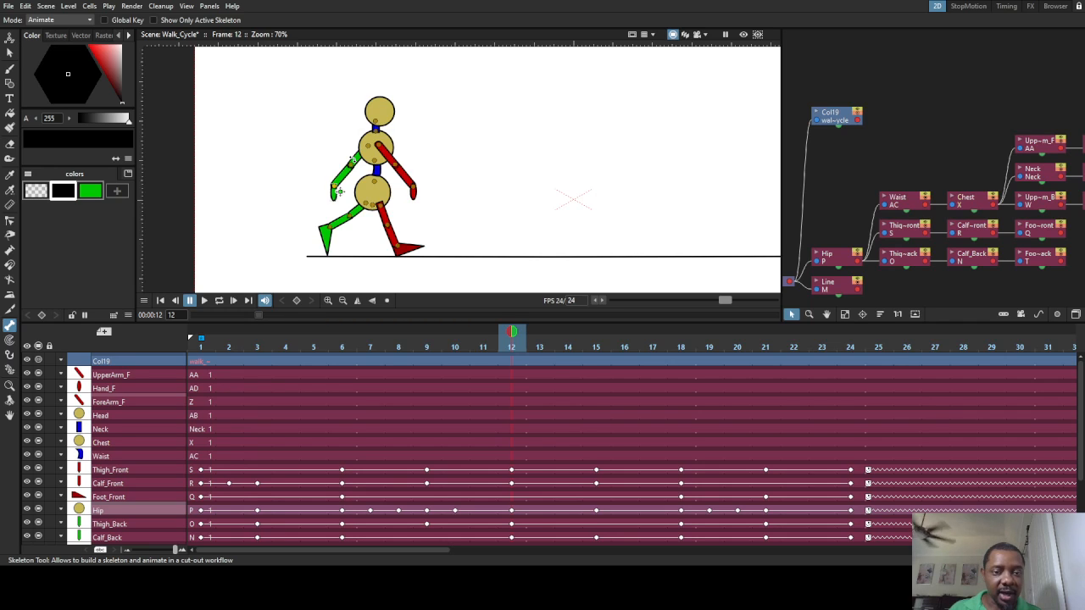
left_click(382, 165)
scroll(381, 166, "up", 5)
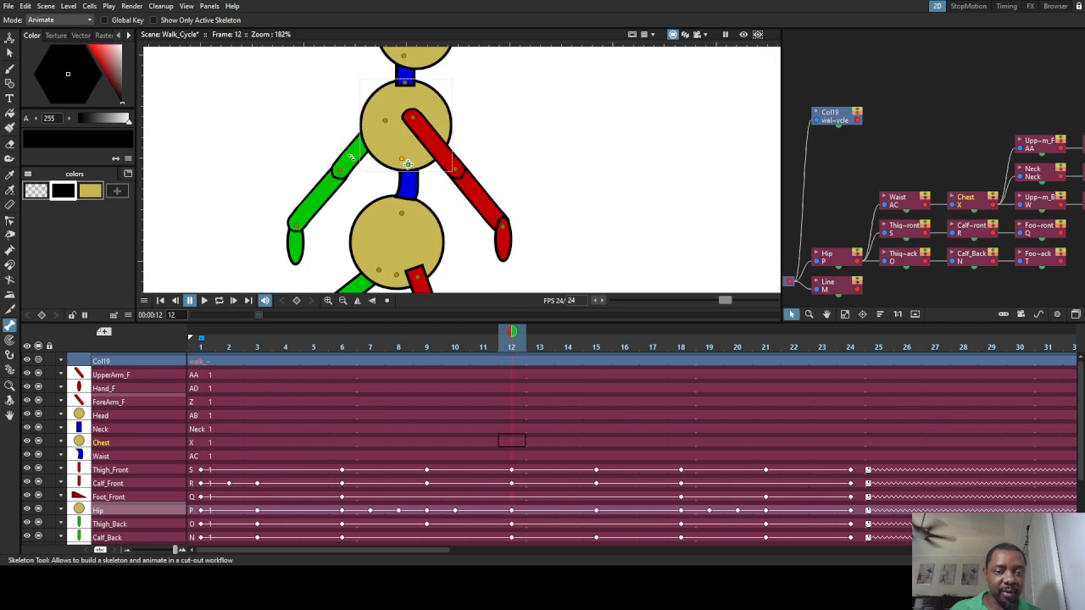
left_click_drag(336, 160, 428, 169)
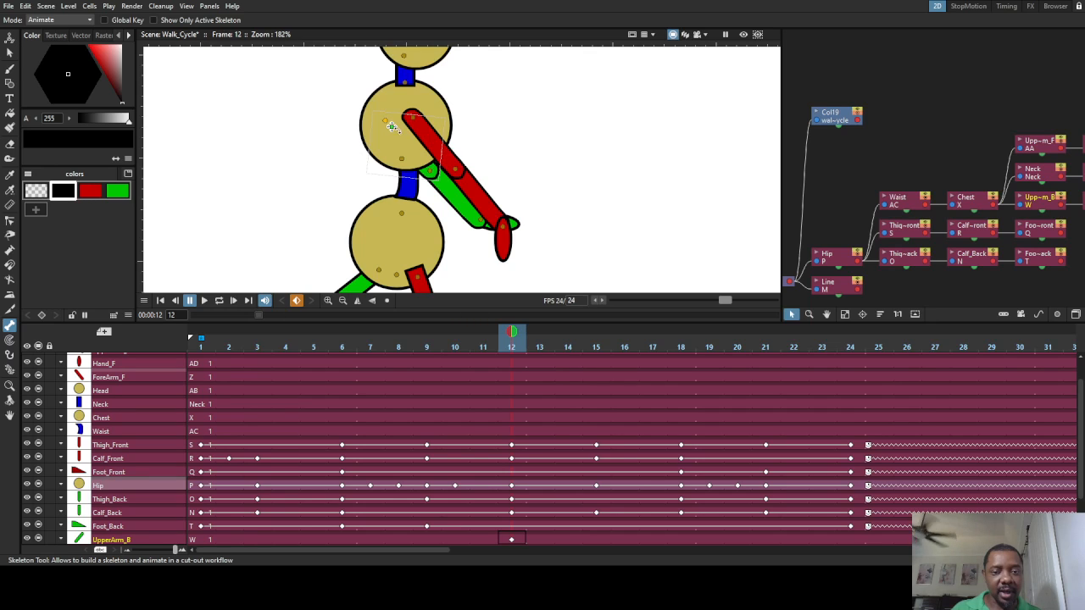
left_click_drag(391, 126, 414, 119)
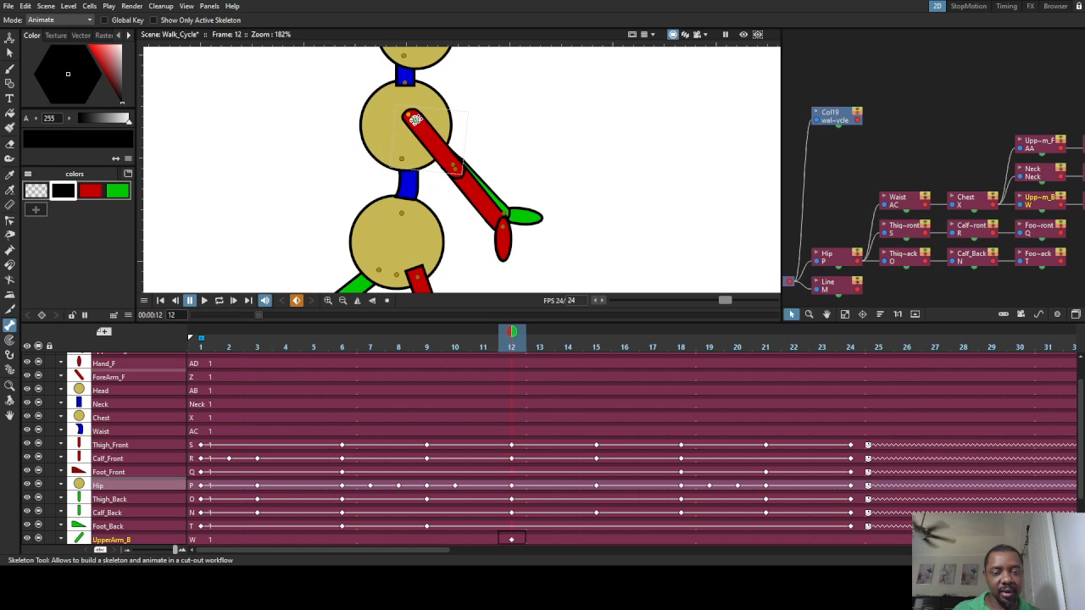
left_click(418, 123)
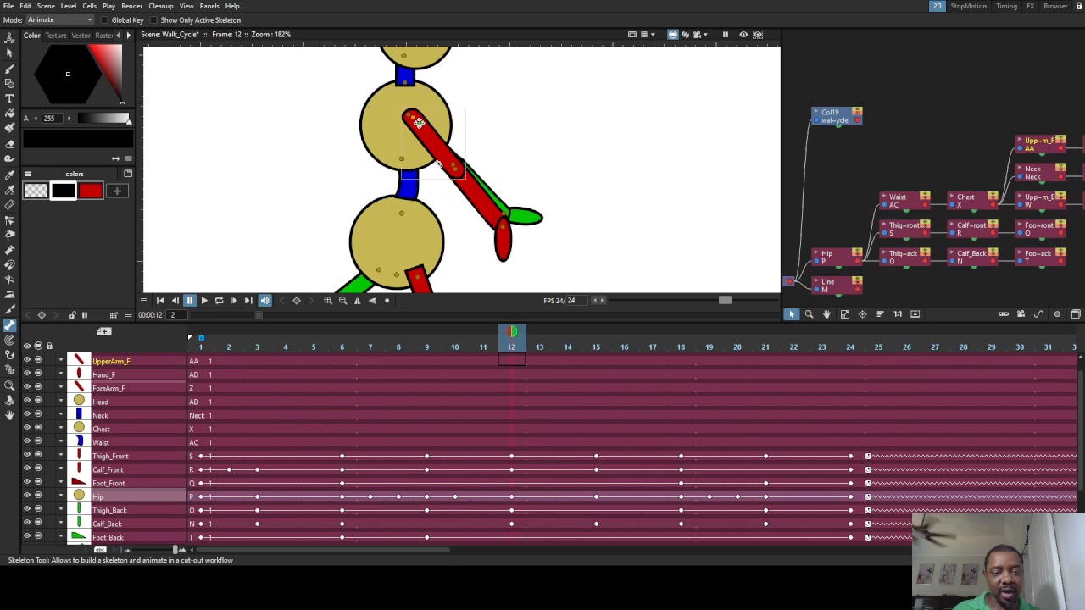
left_click_drag(418, 123, 389, 123)
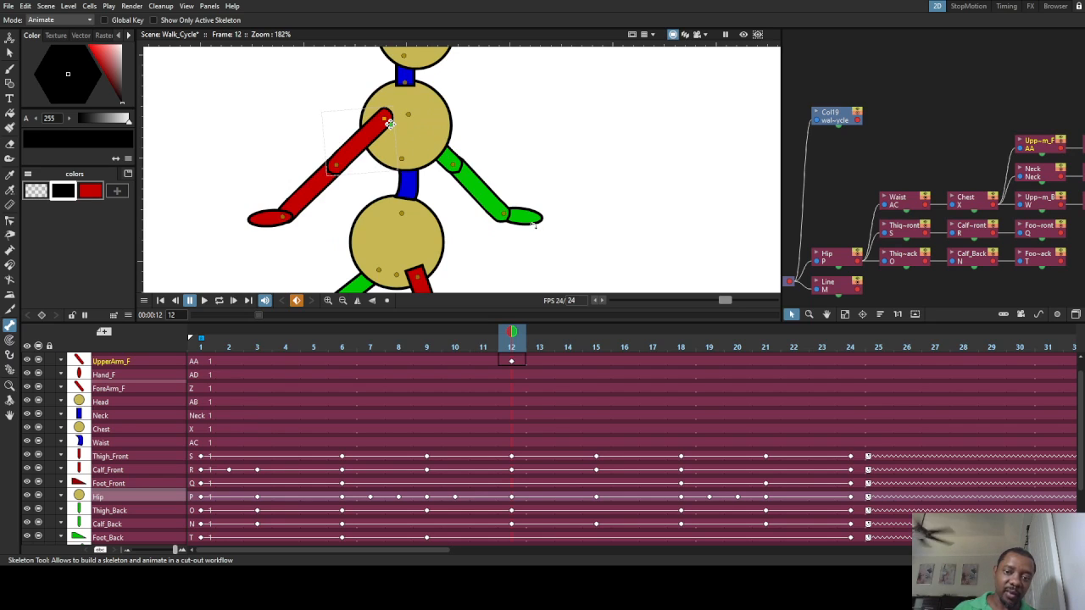
Set keyframes at frame 1 on the UpperArm_F, Hand_F and ForeArm_F columns
left_click_drag(511, 335, 138, 327)
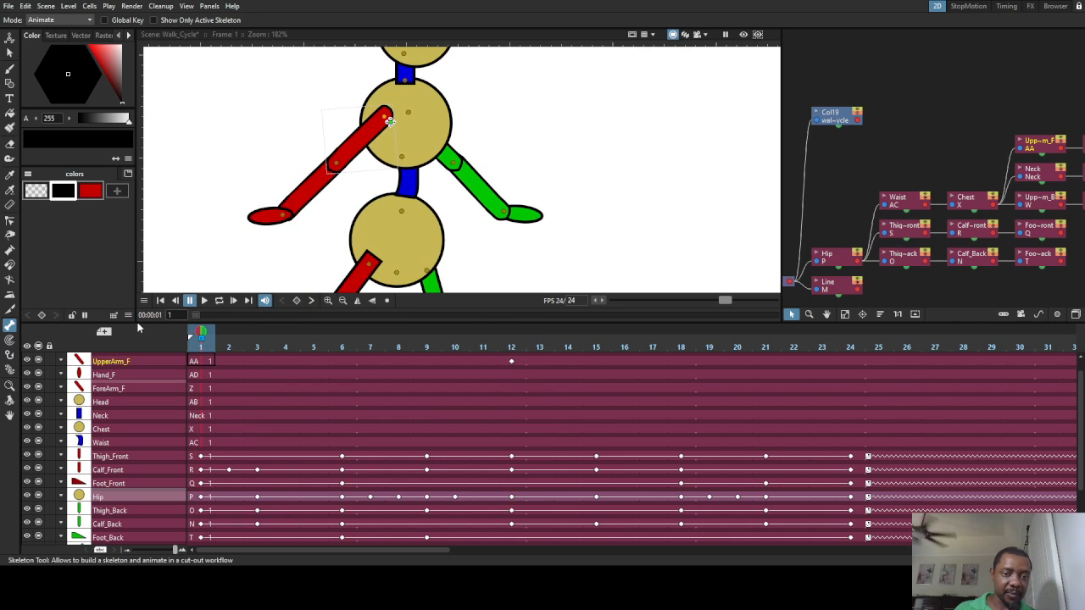
mouse_move(207, 331)
left_mouse_down()
mouse_move(515, 348)
mouse_move(200, 335)
left_mouse_up()
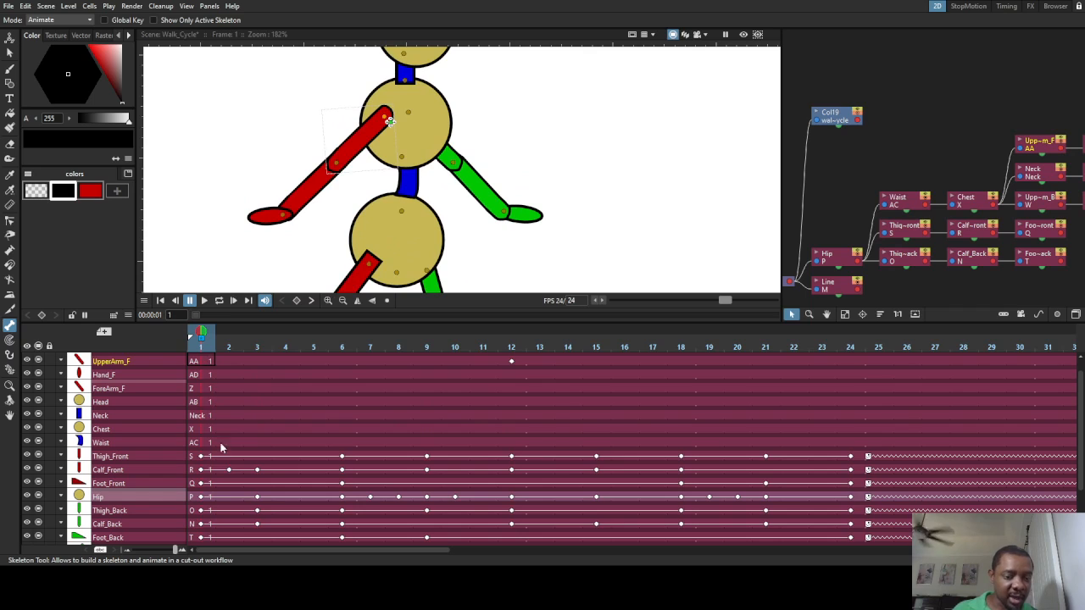
scroll(212, 442, "up", 1)
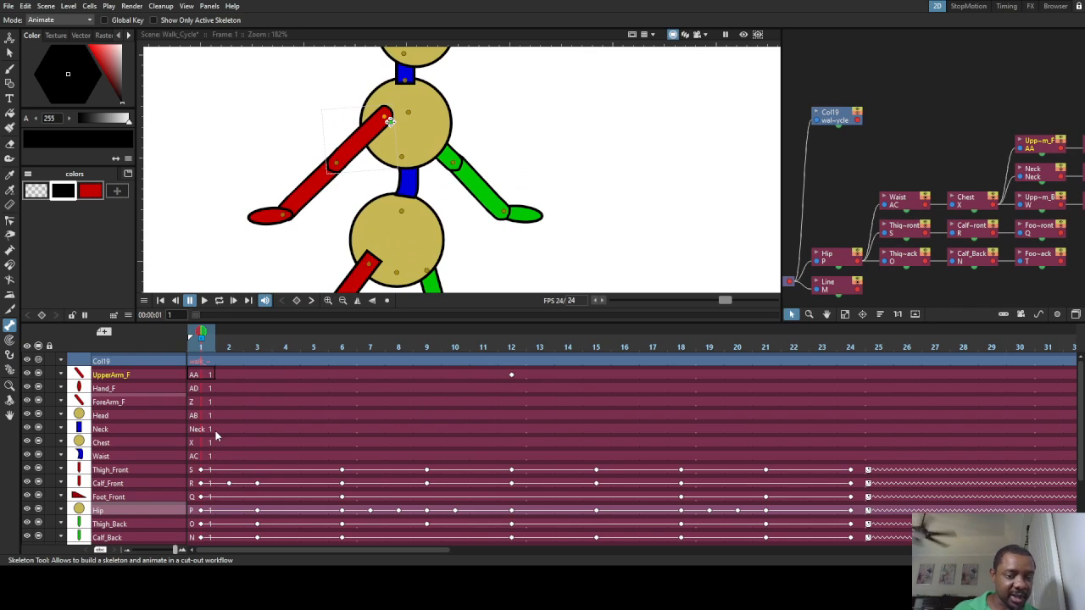
left_click(198, 378)
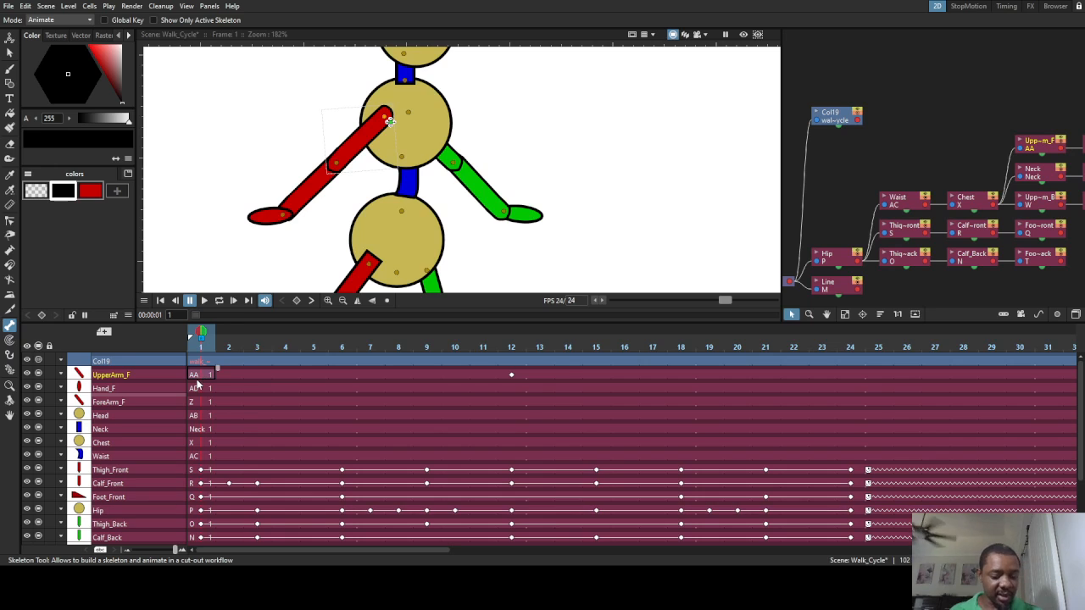
key("z")
left_click(200, 389)
key("z")
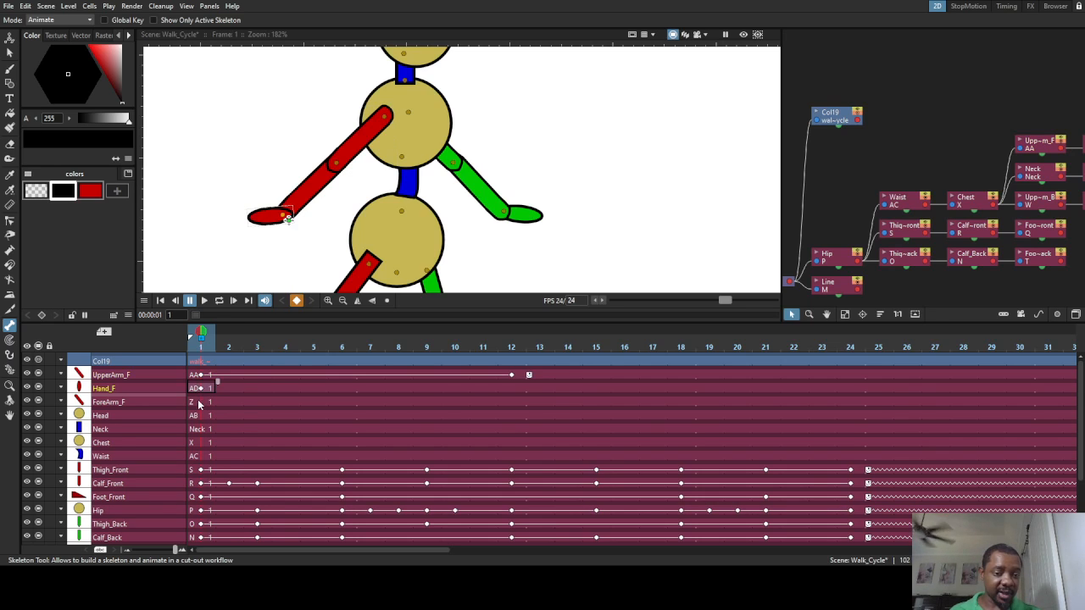
left_click(200, 403)
key("z")
Set keyframes at frame 1 on the Head, Neck, Chest and Waist columns
left_click(200, 416)
key("z")
left_click(200, 429)
key("z")
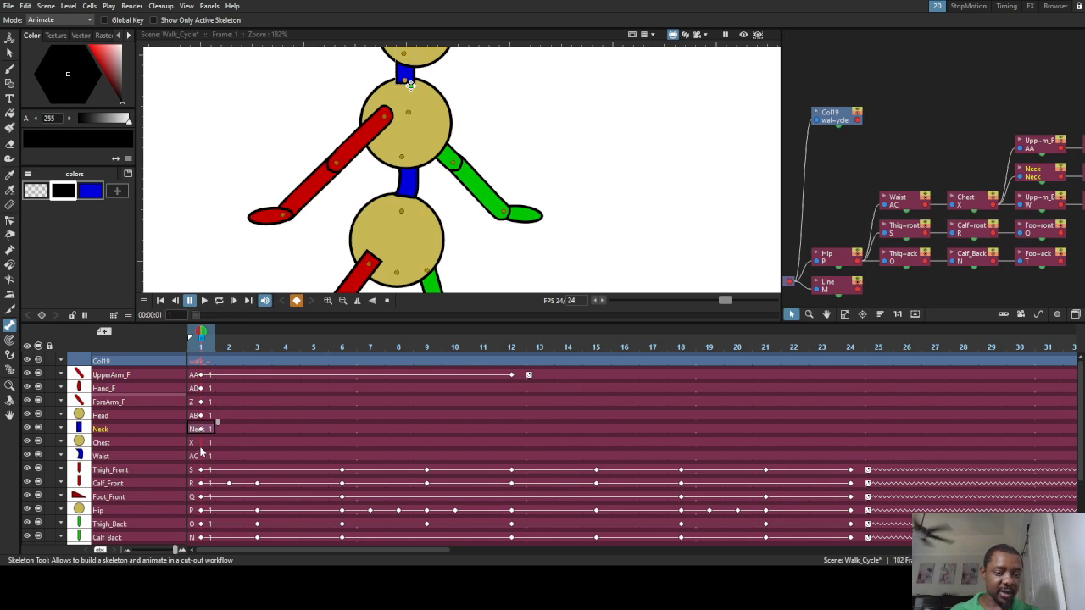
left_click(200, 442)
key("z")
left_click(201, 456)
key("z")
Set keyframes at frame 1 on the UpperArm_B, Forearm_B and Hand_B columns
scroll(209, 467, "down", 3)
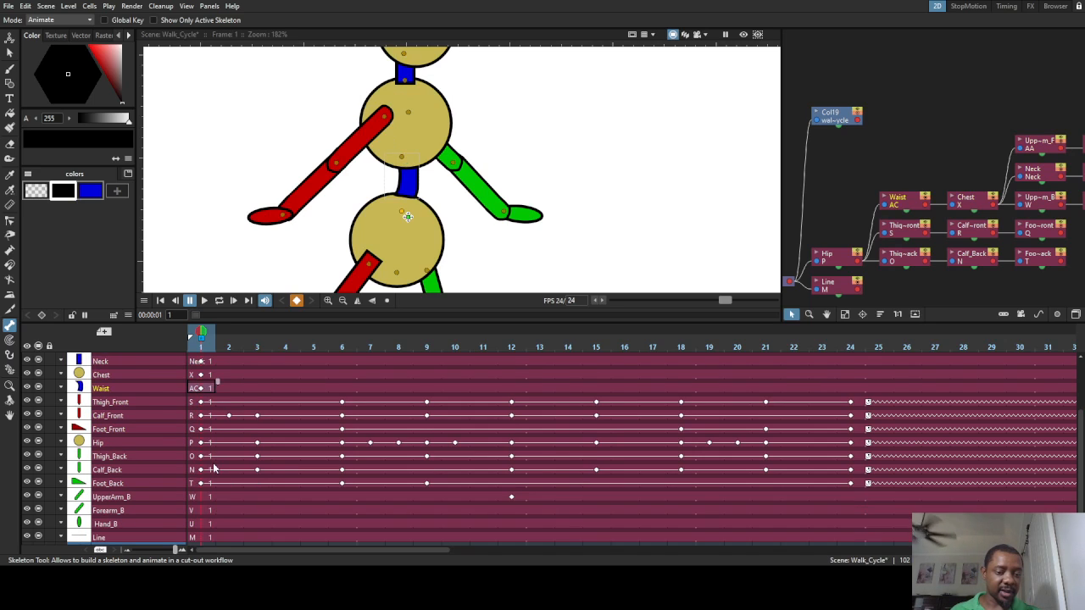
left_click(201, 487)
key("z")
left_click(203, 502)
key("z")
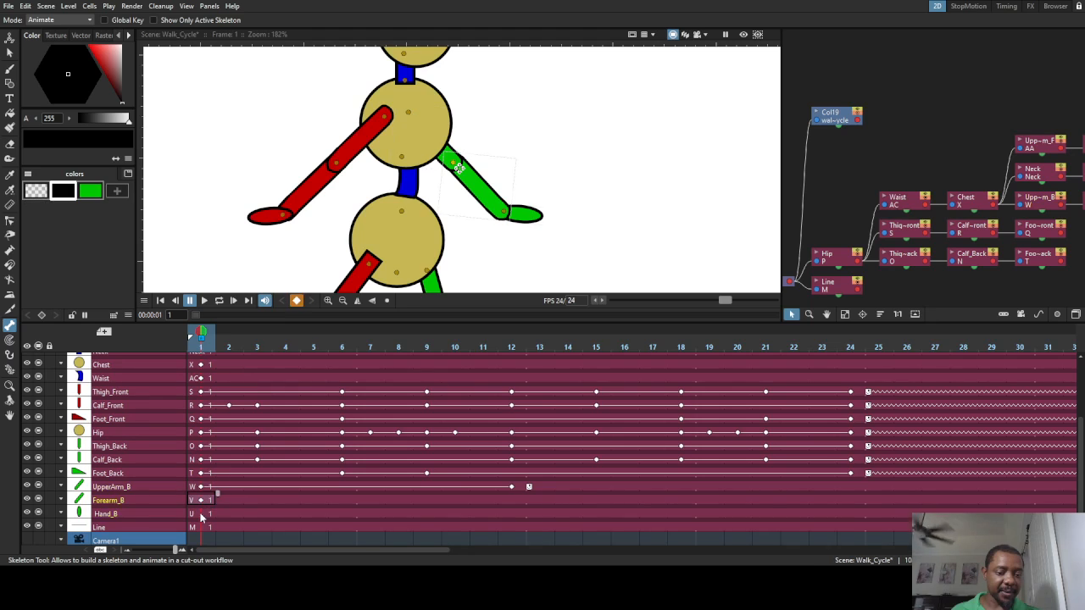
left_click(201, 516)
key("z")
left_click(202, 528)
scroll(204, 505, "up", 3)
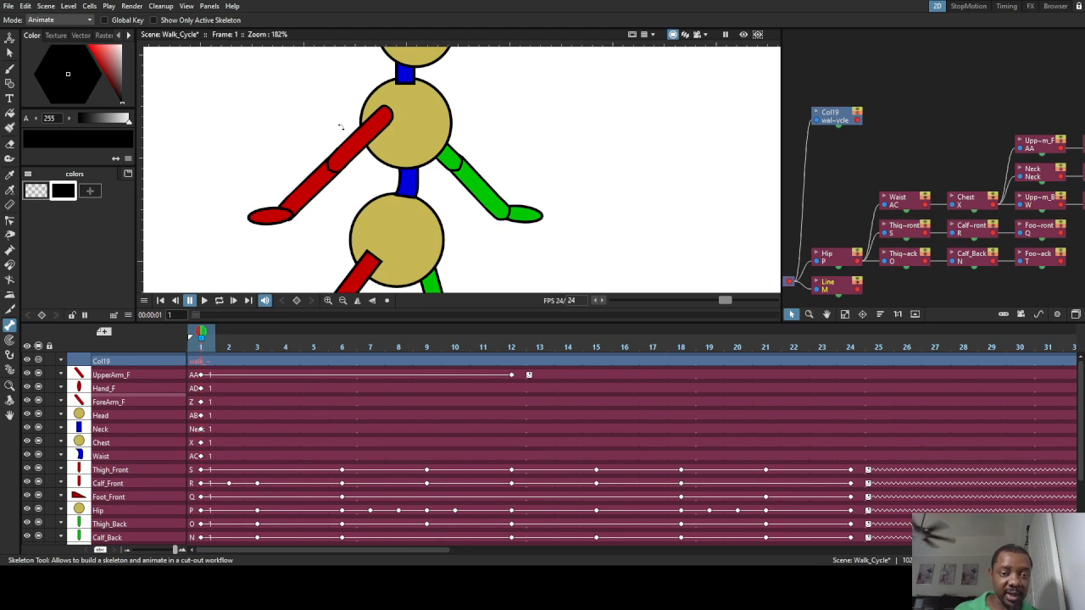
At frame 1, swing the red front arm forward and shift its shoulder toward the rear of the chest
left_click(355, 154)
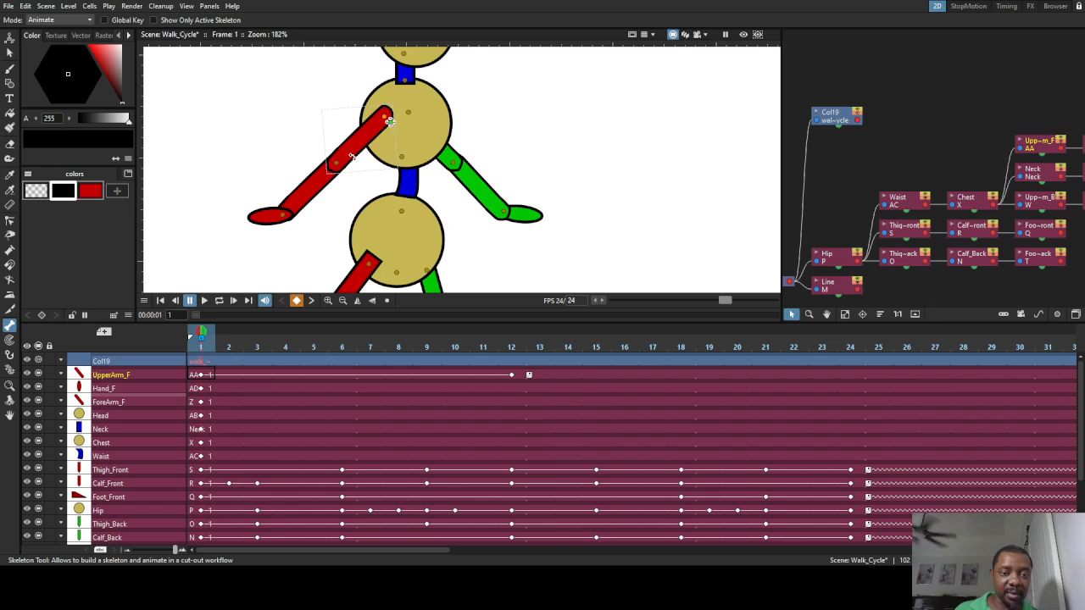
left_click_drag(351, 157, 433, 159)
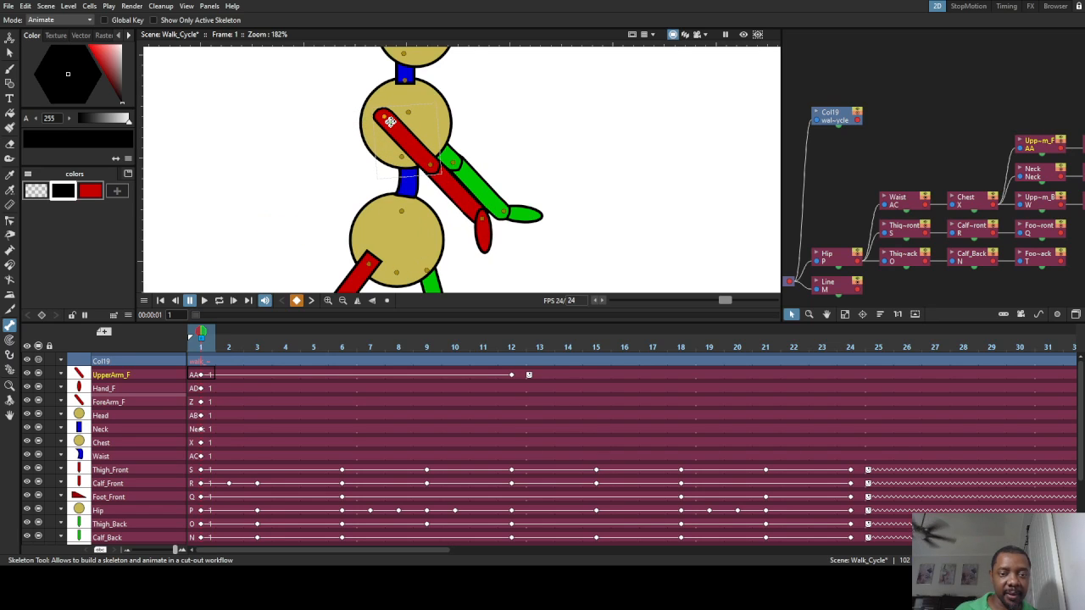
mouse_move(390, 121)
left_mouse_down()
mouse_move(413, 119)
mouse_move(380, 123)
left_mouse_up()
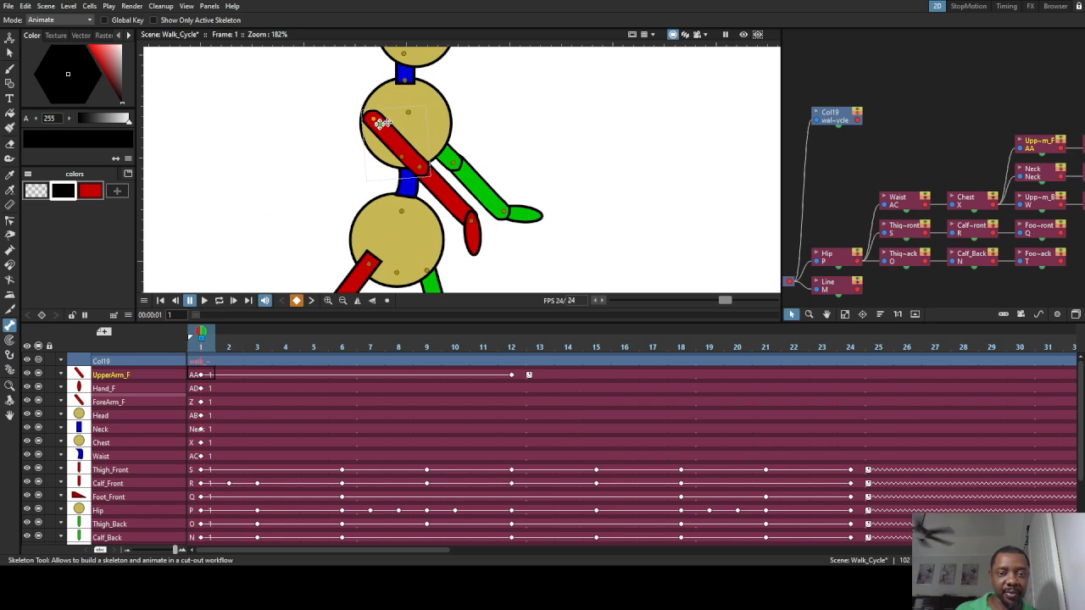
left_click(452, 153)
scroll(454, 149, "up", 5)
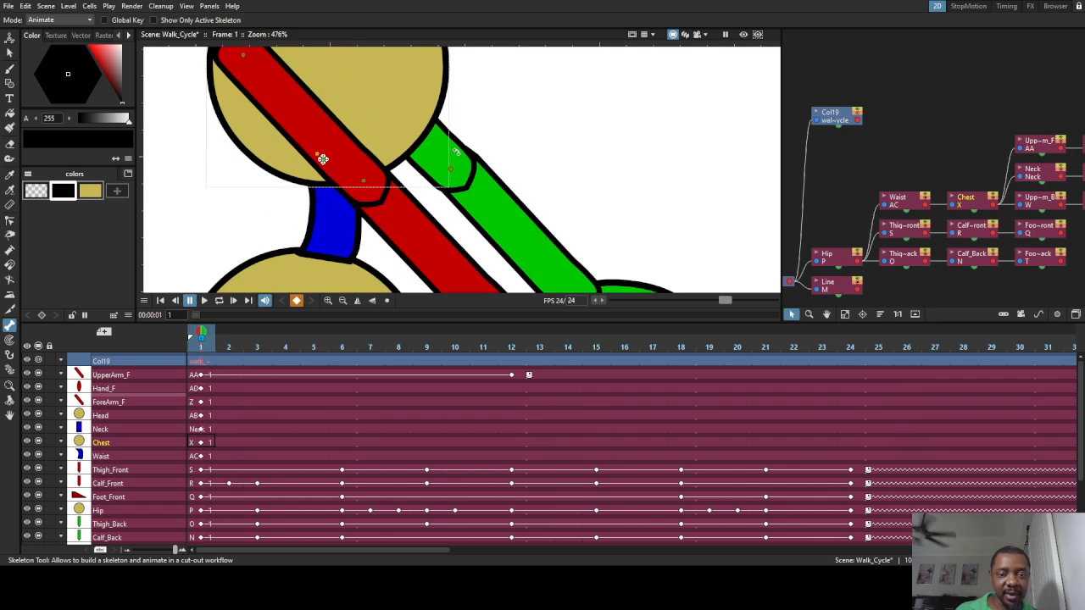
scroll(456, 144, "down", 1)
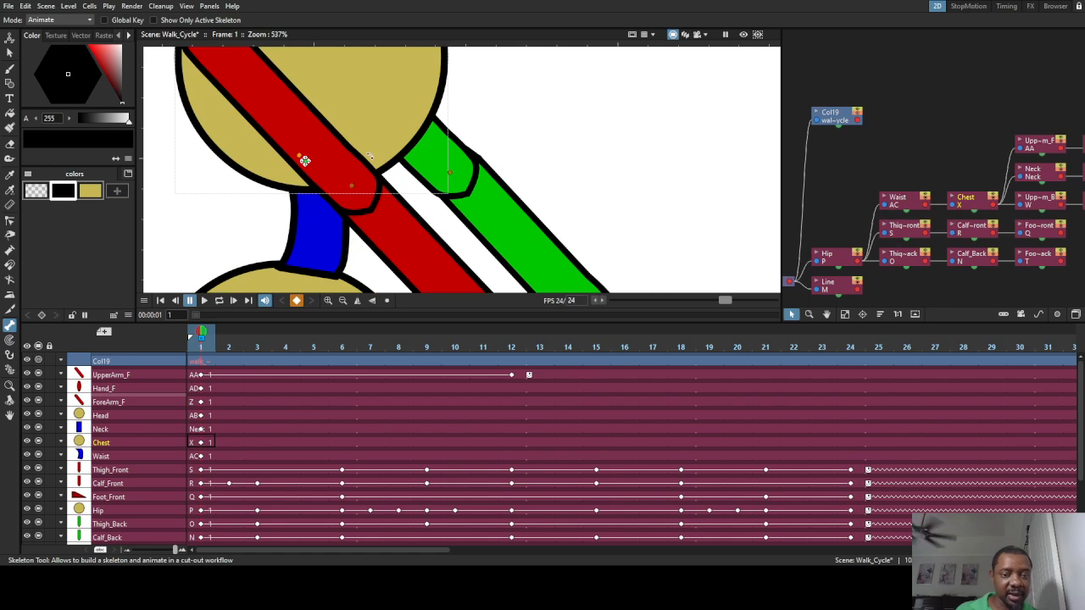
scroll(352, 162, "down", 2)
scroll(329, 155, "down", 2)
At frame 1, swing the green back arm (UpperArm_B) behind the body and shift its shoulder toward the rear of the chest
left_click(110, 524)
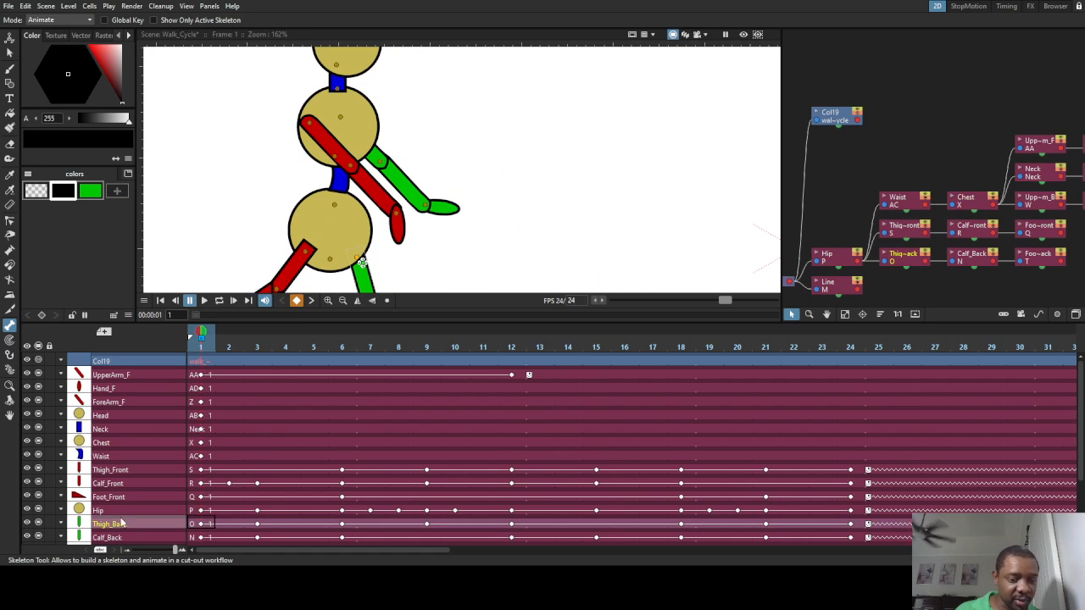
scroll(117, 525, "down", 3)
left_click(119, 490)
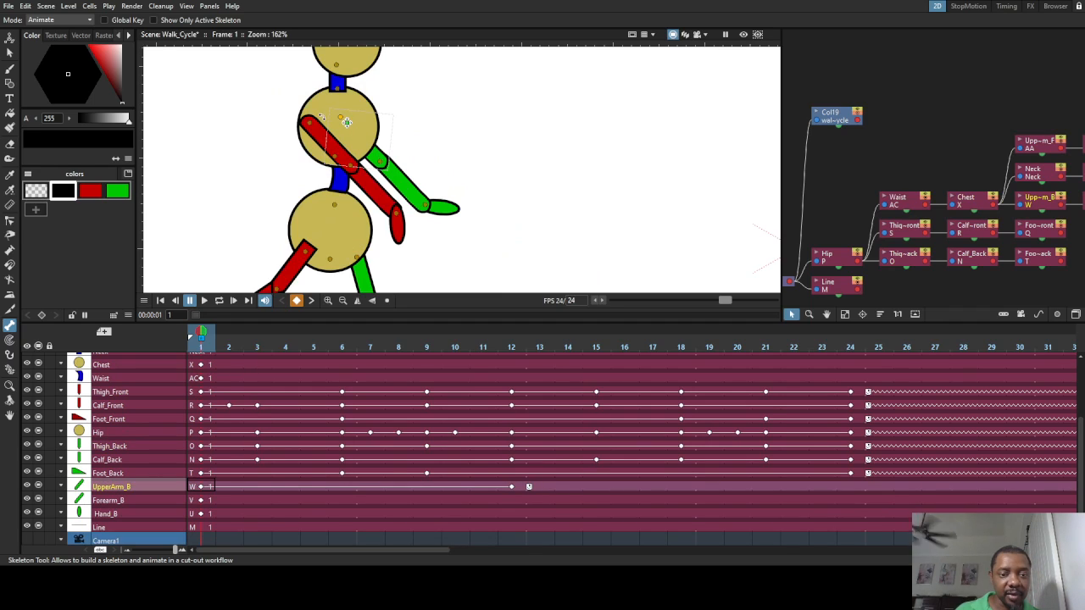
left_click(347, 122)
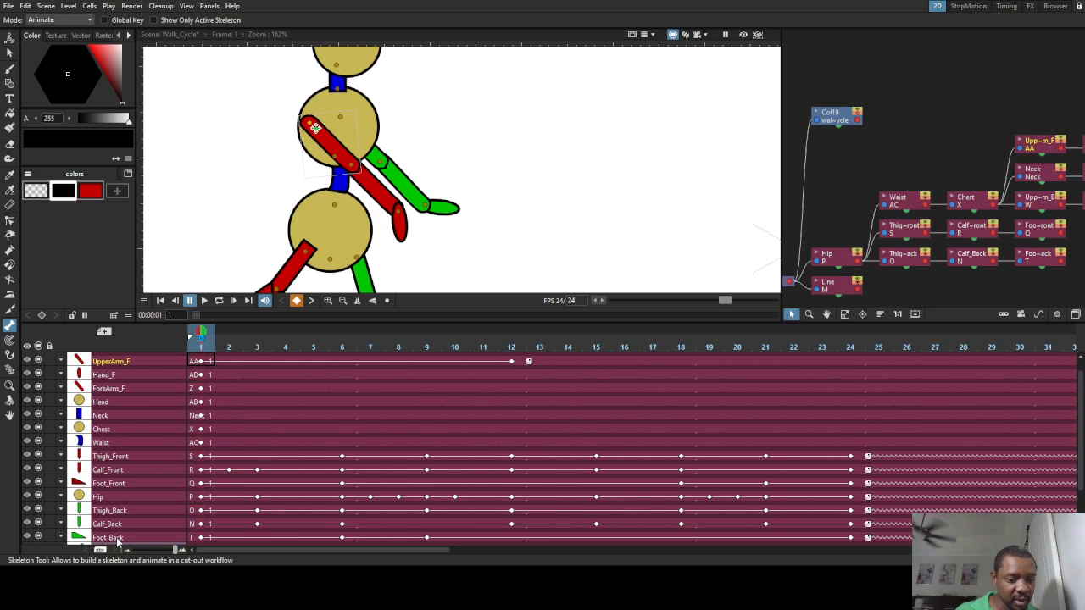
scroll(123, 534, "down", 2)
left_click(124, 489)
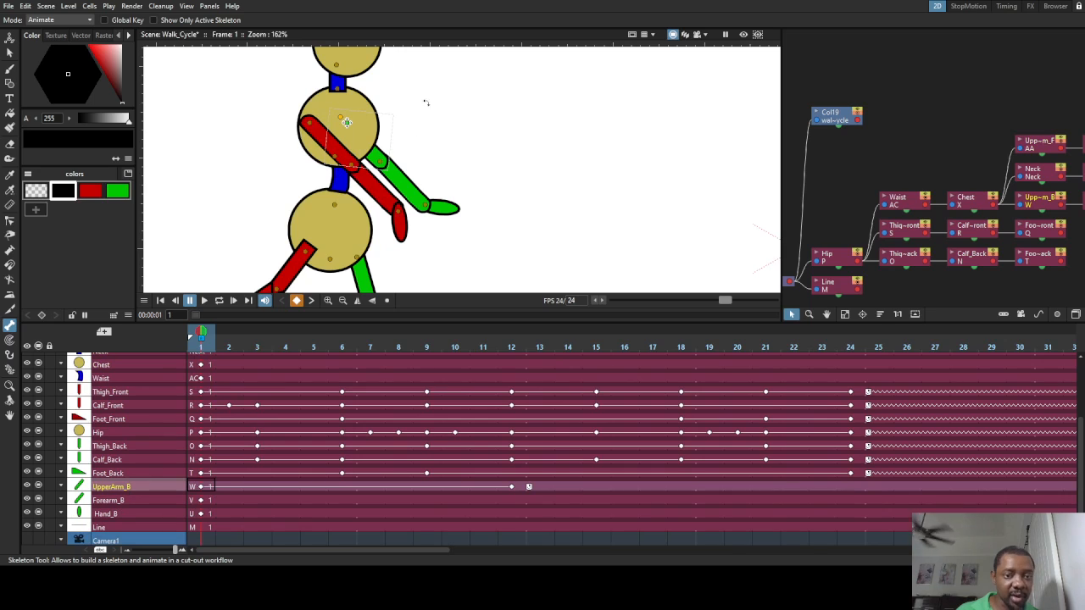
mouse_move(378, 194)
left_mouse_down()
mouse_move(306, 175)
mouse_move(336, 213)
mouse_move(383, 207)
left_mouse_up()
left_click(340, 161)
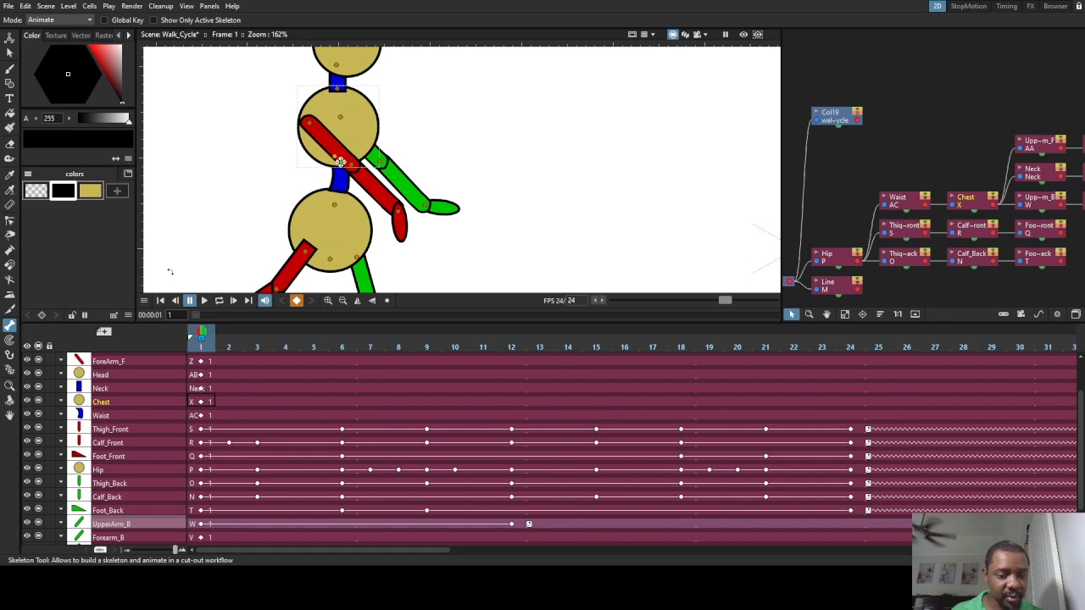
left_click(119, 524)
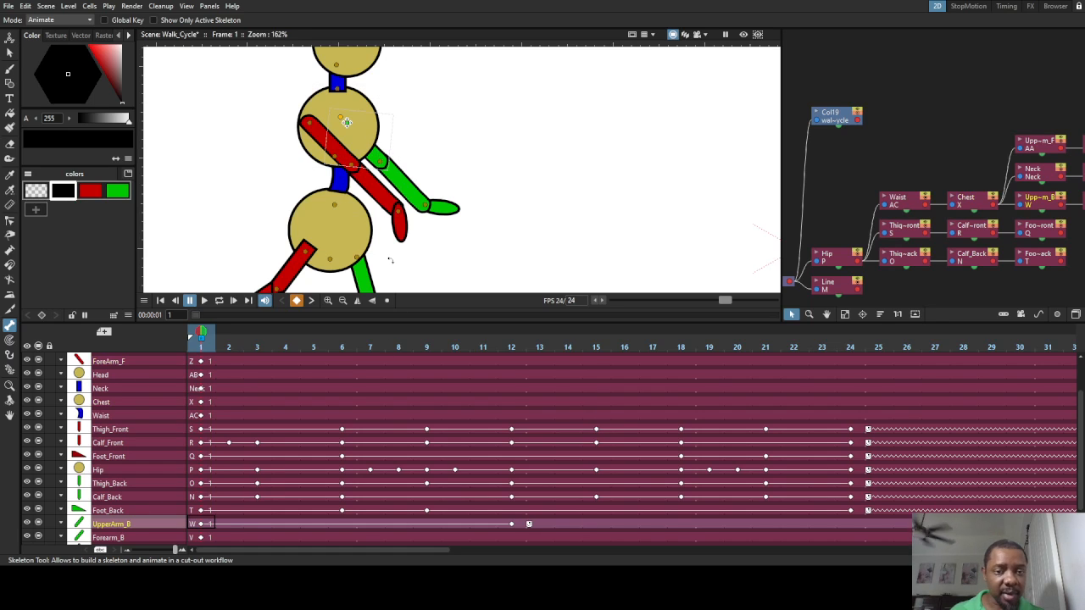
scroll(390, 259, "up", 2)
left_click_drag(324, 69, 283, 86)
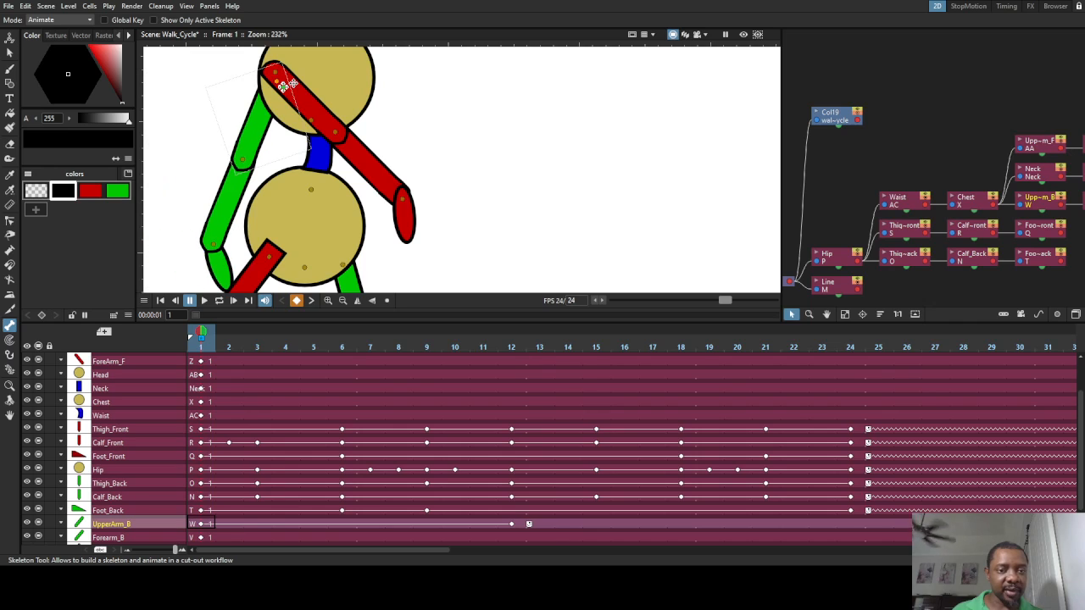
Undo the accidental chest rotation and shift the shoulders of the green and red arms toward the chest's centre at frame 1
scroll(292, 85, "down", 2)
left_click(307, 126)
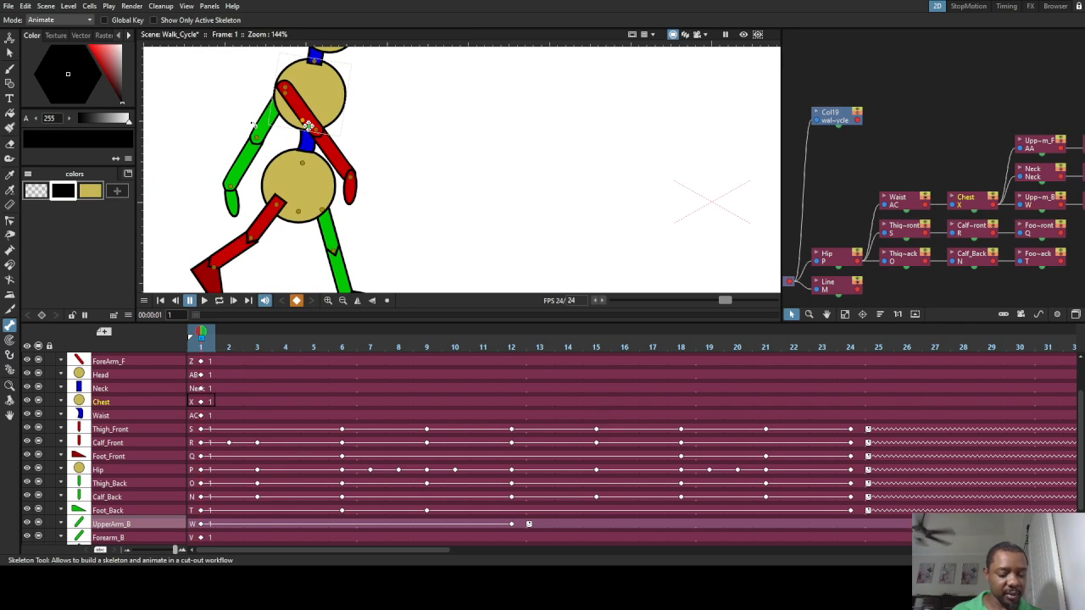
key("ctrl+z")
left_click(255, 135)
left_click_drag(256, 135, 316, 95)
left_click(286, 95)
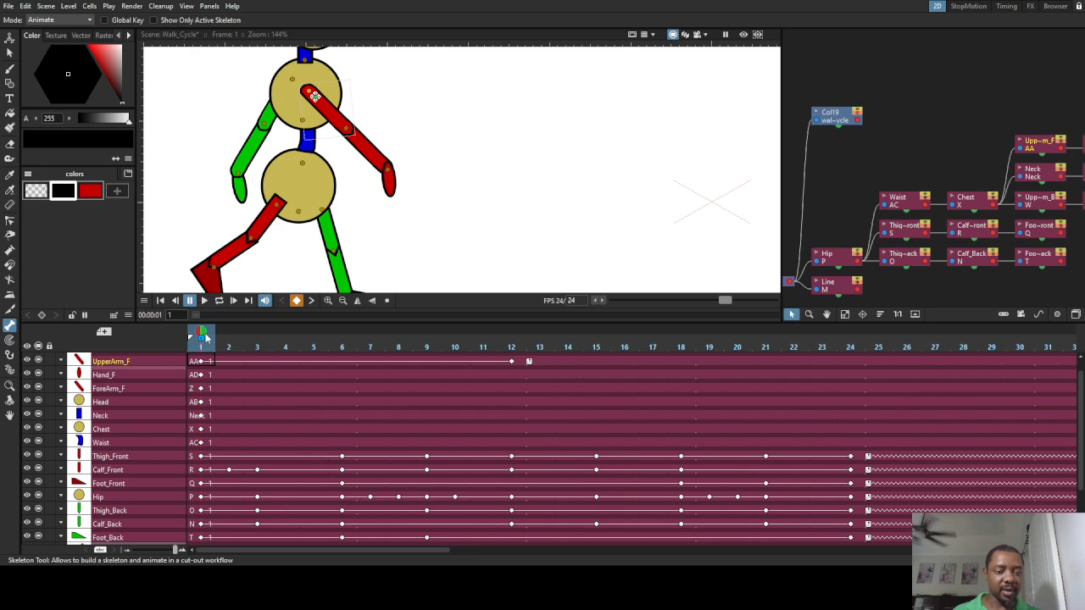
At frame 12, rotate the green Hand_B and the red Hand_F downward, roughly in line with their forearms
left_click_drag(202, 334, 501, 401)
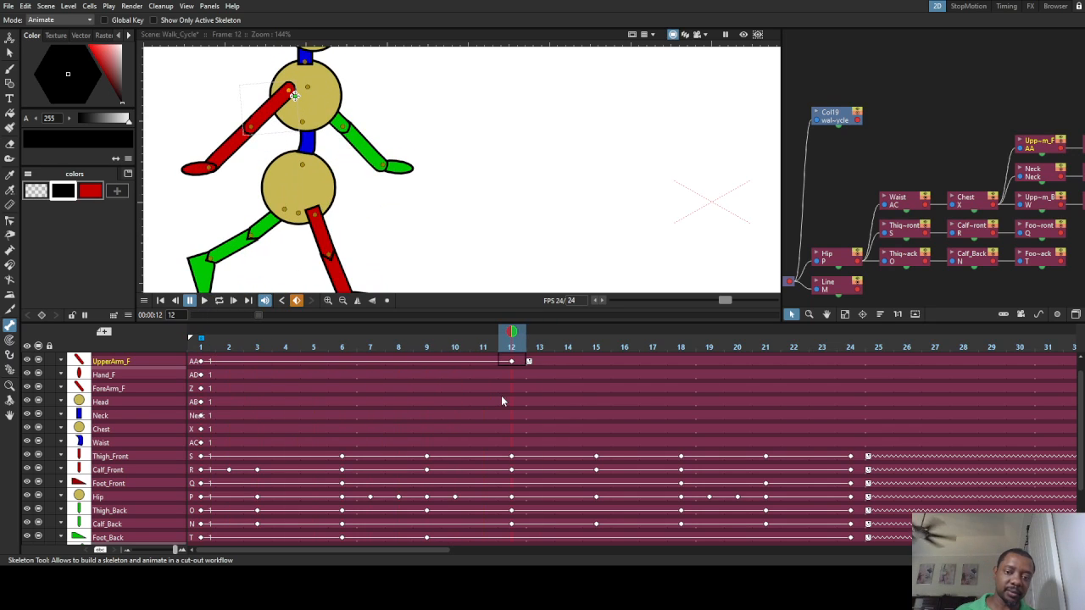
left_click(394, 168)
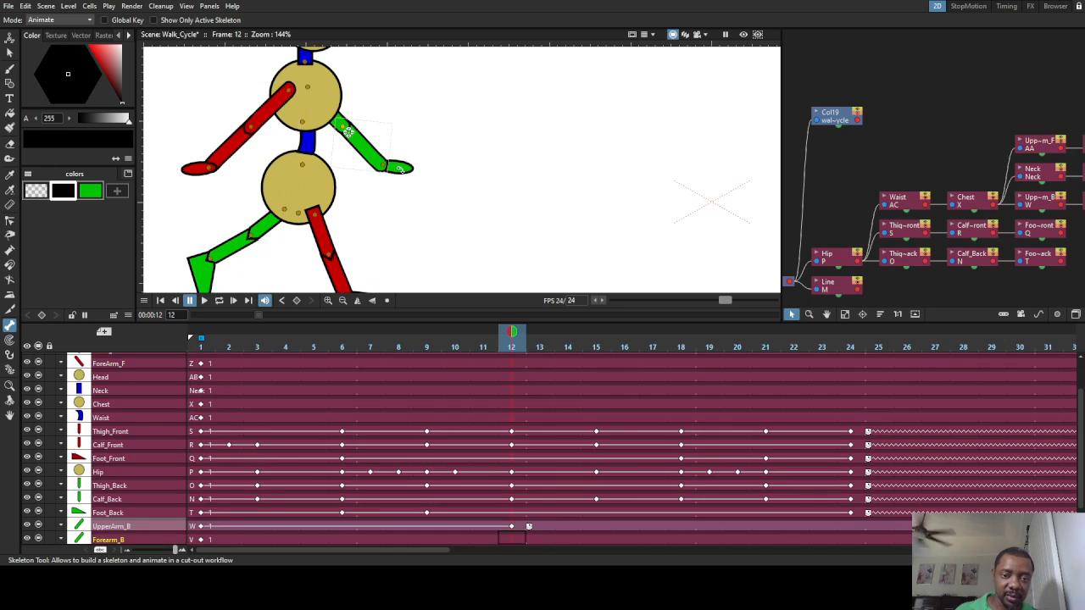
left_click_drag(388, 170, 389, 172)
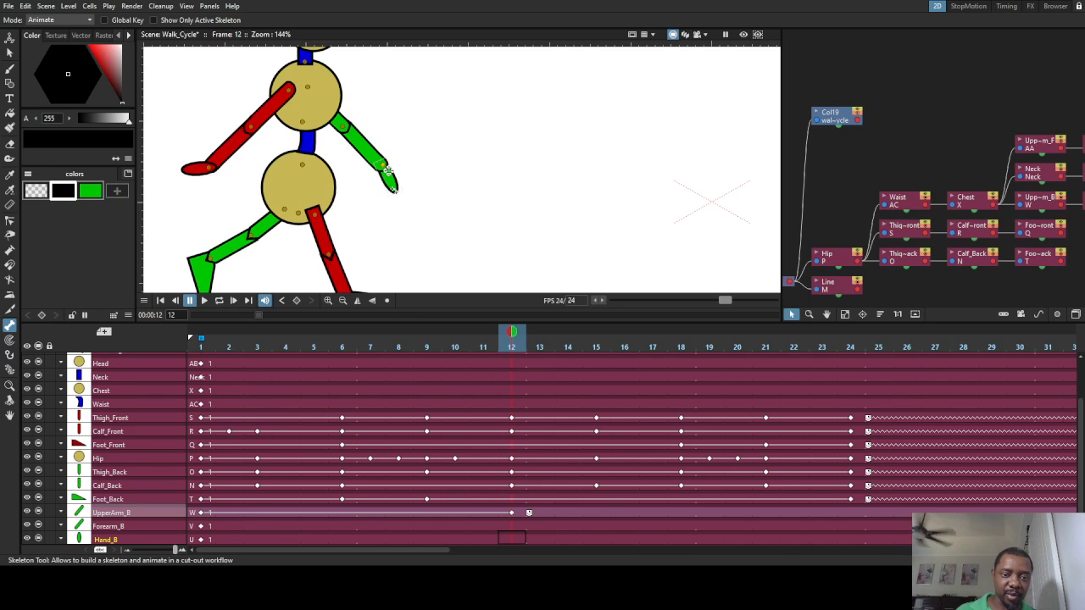
left_click(193, 174)
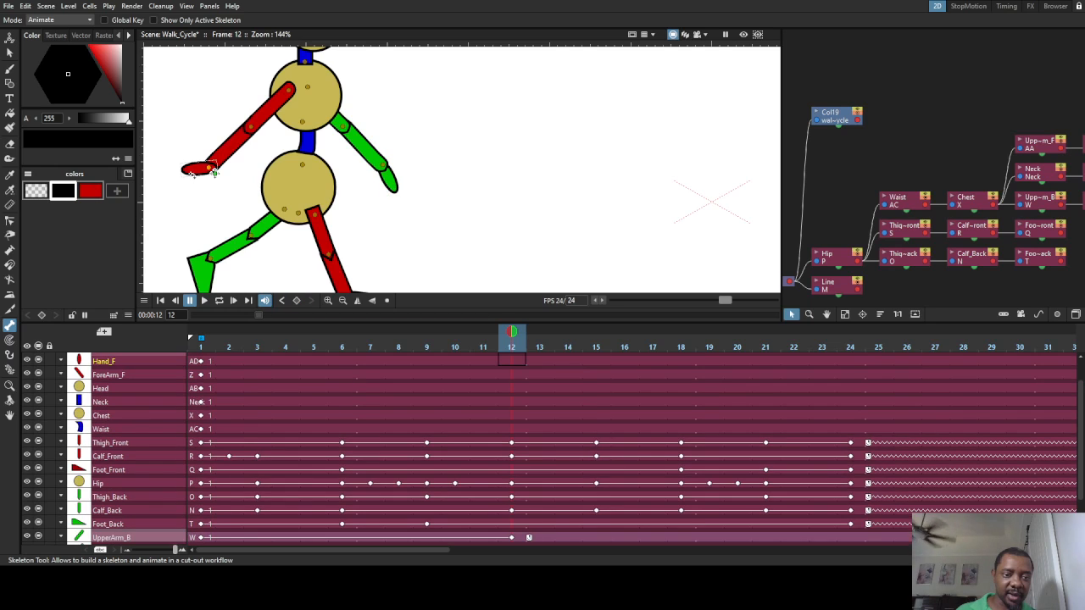
left_click_drag(190, 178, 189, 180)
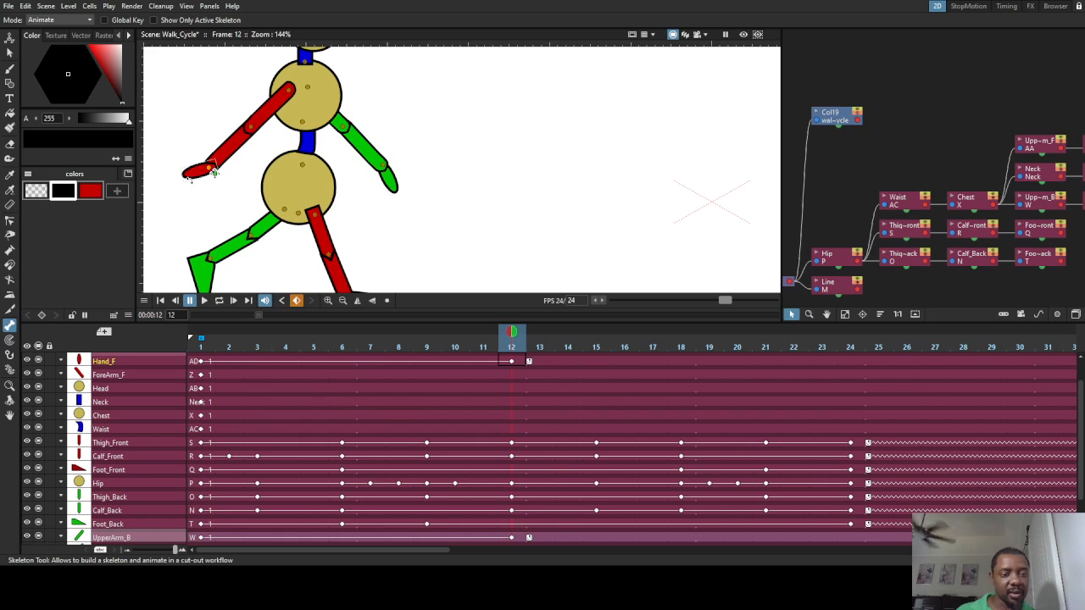
left_click_drag(190, 179, 200, 197)
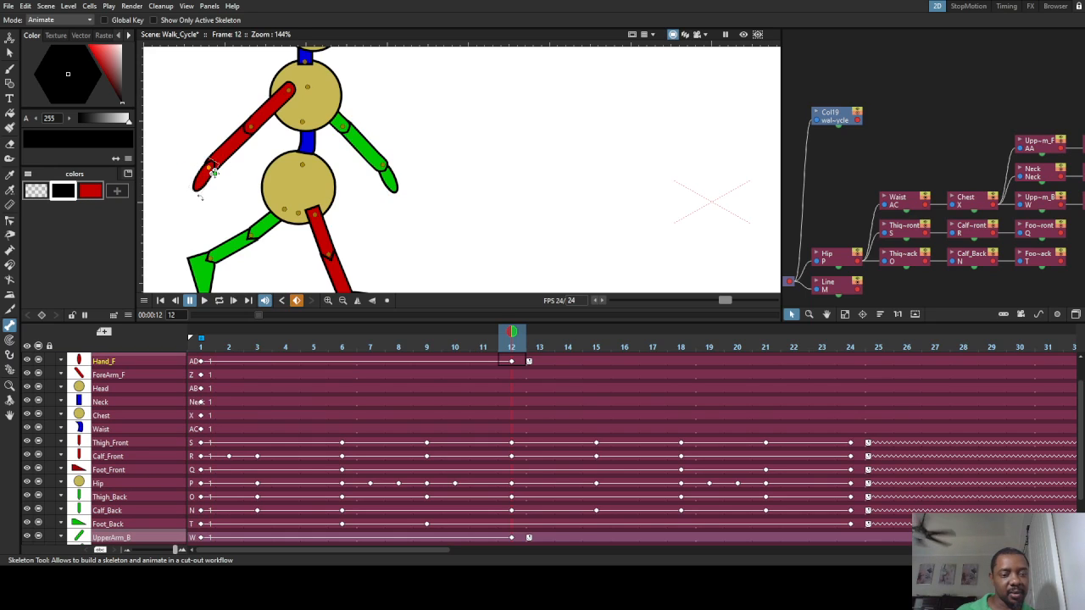
Copy the frame 1 keyframes of the columns from UpperArm_F through Waist to frame 24
mouse_move(512, 337)
left_mouse_down()
mouse_move(213, 325)
mouse_move(508, 350)
mouse_move(539, 340)
mouse_move(188, 338)
mouse_move(507, 349)
left_mouse_up()
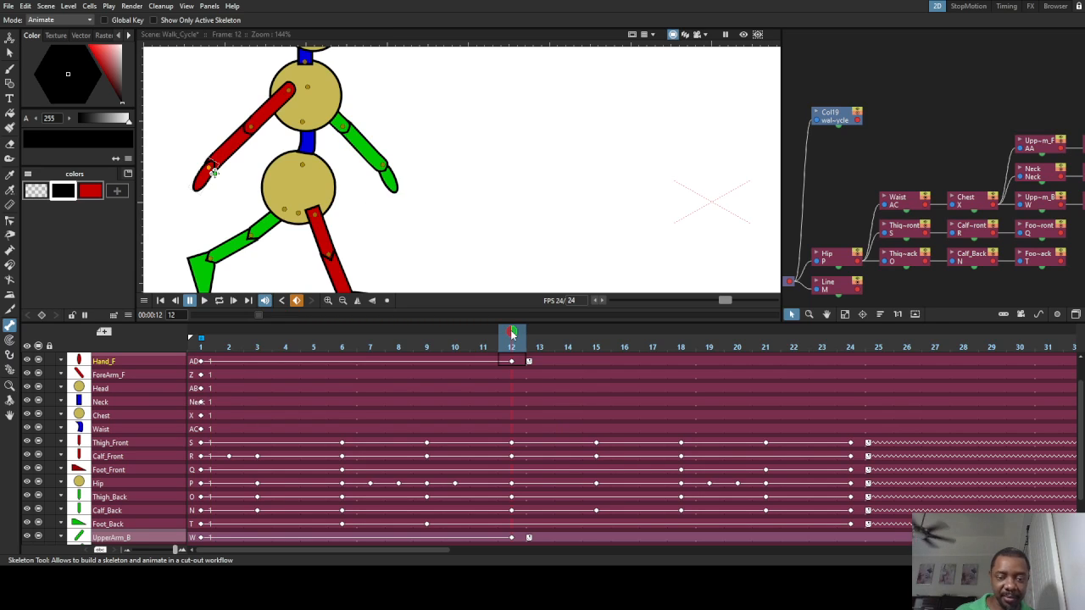
left_click_drag(523, 339, 843, 386)
scroll(240, 390, "up", 1)
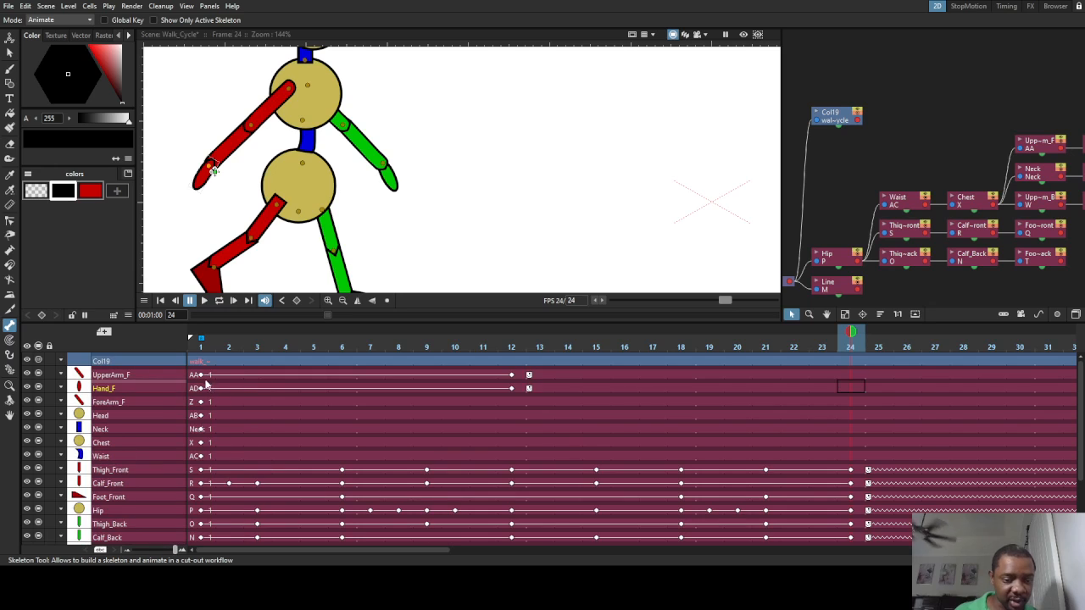
left_click(200, 383)
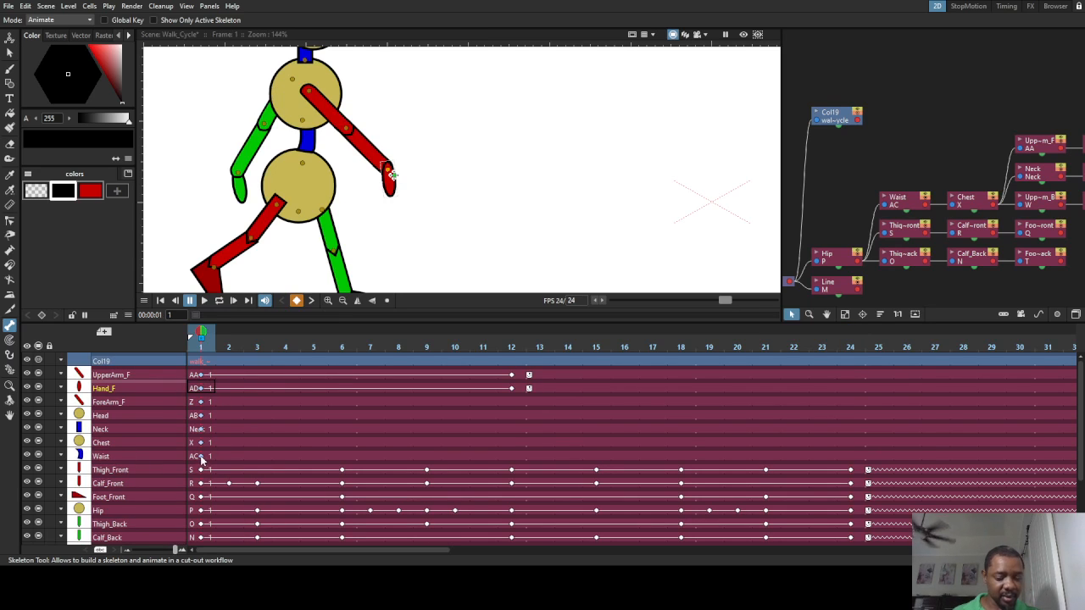
left_click(854, 359)
left_click(854, 373)
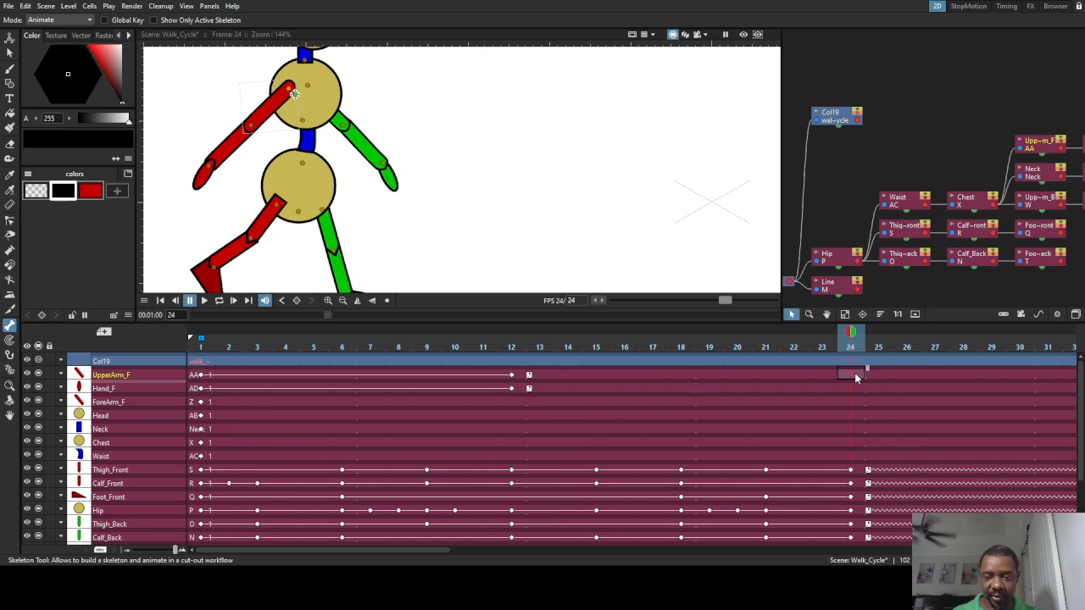
key("ctrl+v")
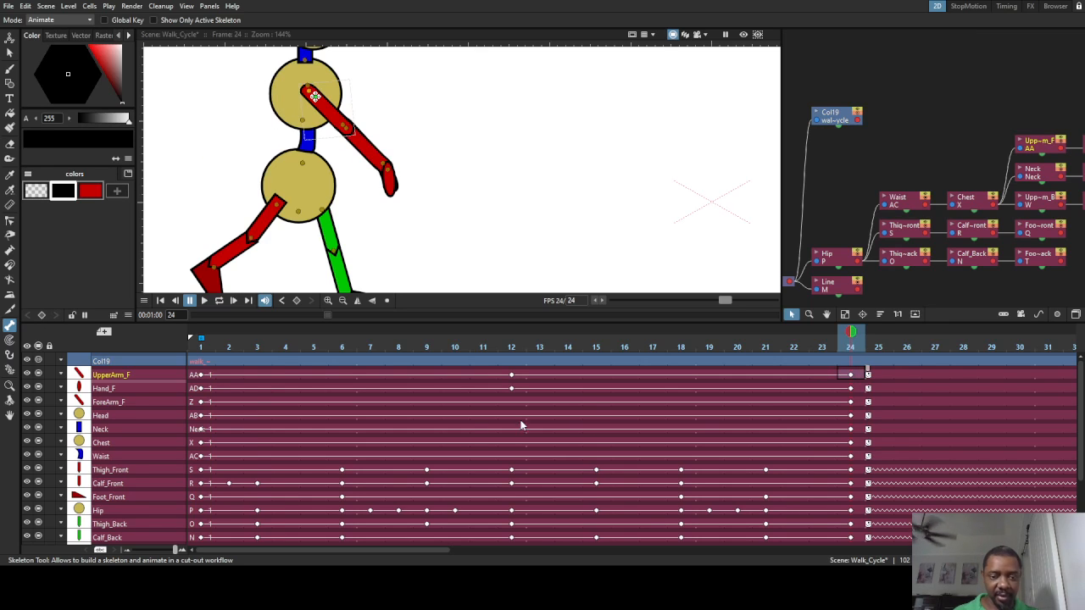
Copy the frame 1 keyframes of UpperArm_B, Forearm_B and Hand_B to frame 24
scroll(314, 494, "down", 3)
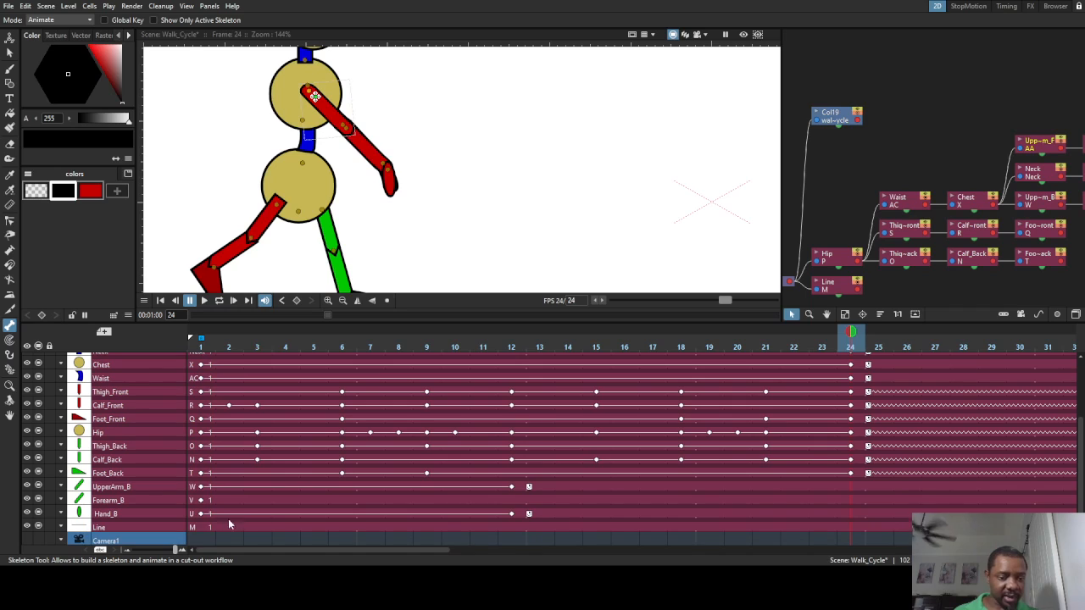
left_click(202, 472)
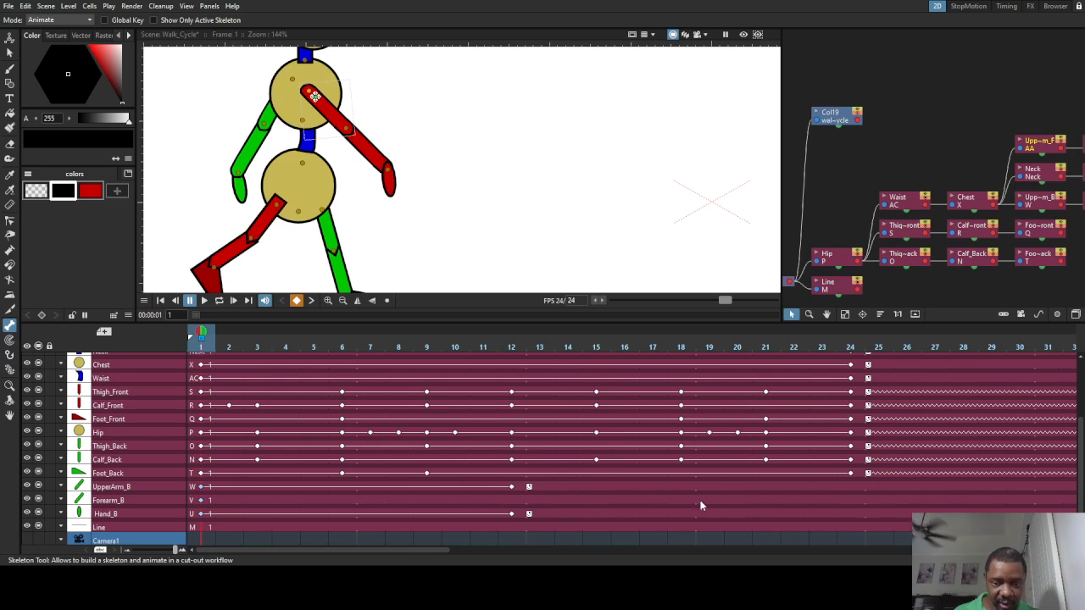
left_click(852, 487)
key("ctrl+v")
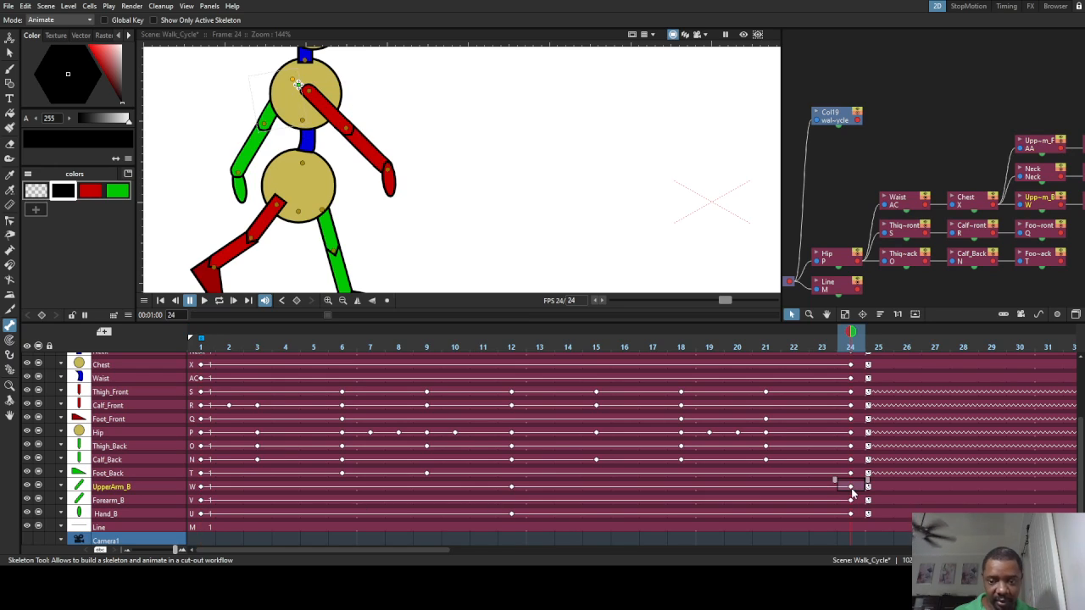
Turn on keyframe cycling after frame 24 for the UpperArm_B, Forearm_B and Hand_B columns
left_click(869, 487)
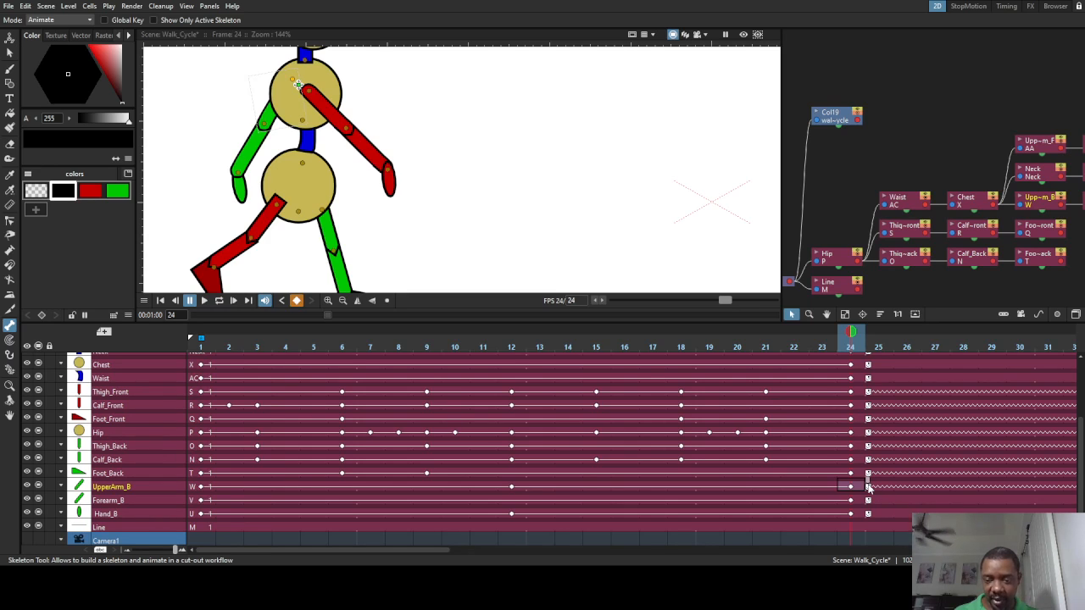
left_click(868, 501)
left_click(868, 514)
Turn on keyframe cycling after frame 24 for UpperArm_F, Hand_F, ForeArm_F, Head, Neck, Chest and Waist
scroll(869, 519, "up", 3)
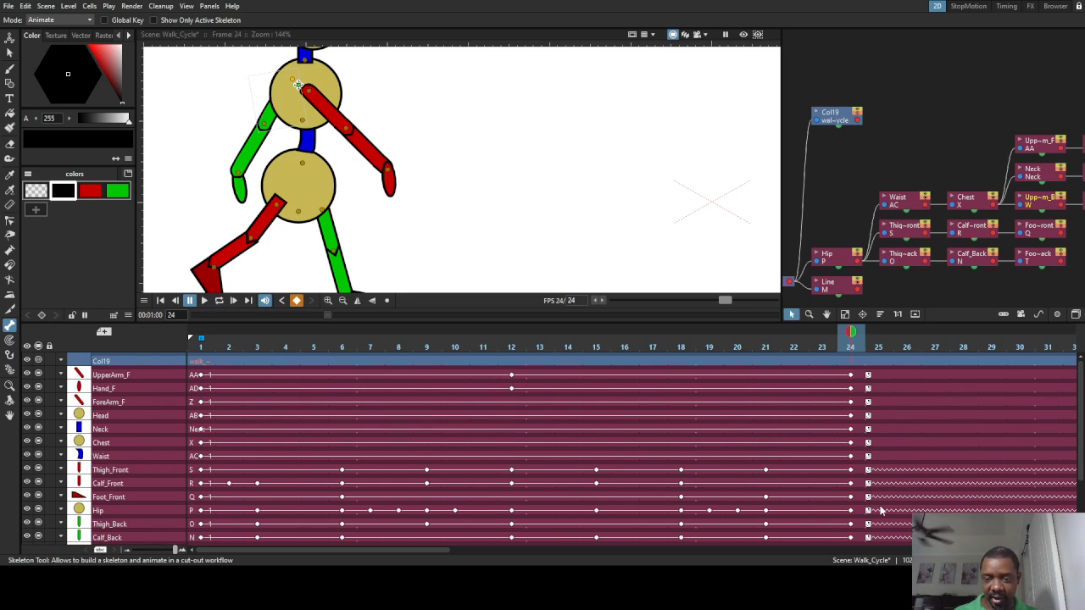
left_click(868, 374)
left_click(868, 388)
left_click(868, 402)
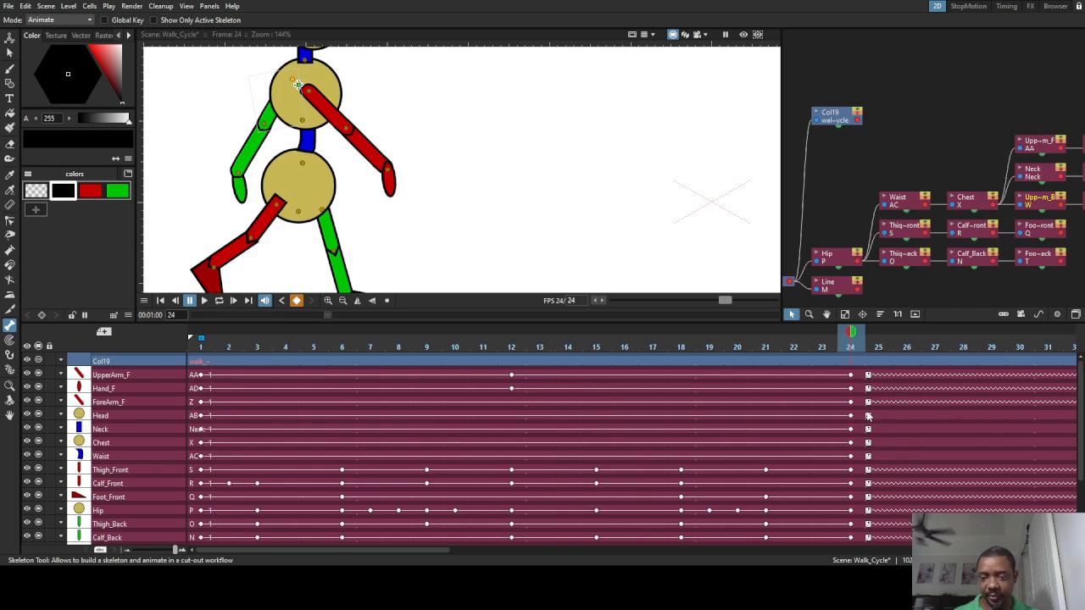
left_click(877, 416)
left_click(868, 415)
left_click(868, 429)
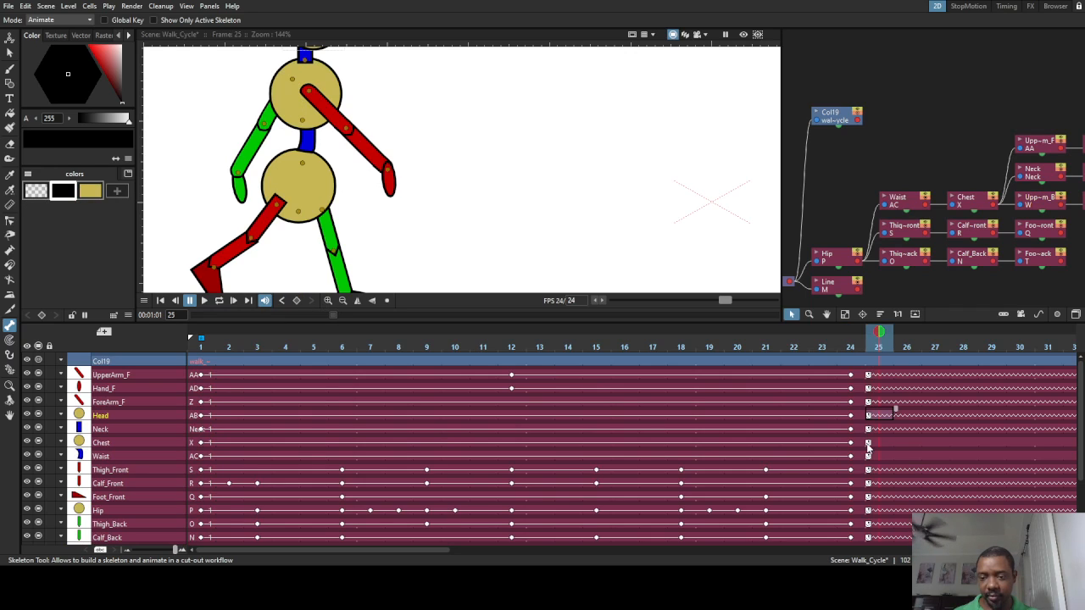
left_click(869, 443)
left_click(868, 456)
Return to frame 1 with the whole figure in view and play back the walk cycle
left_click_drag(878, 337, 177, 340)
scroll(247, 262, "down", 3)
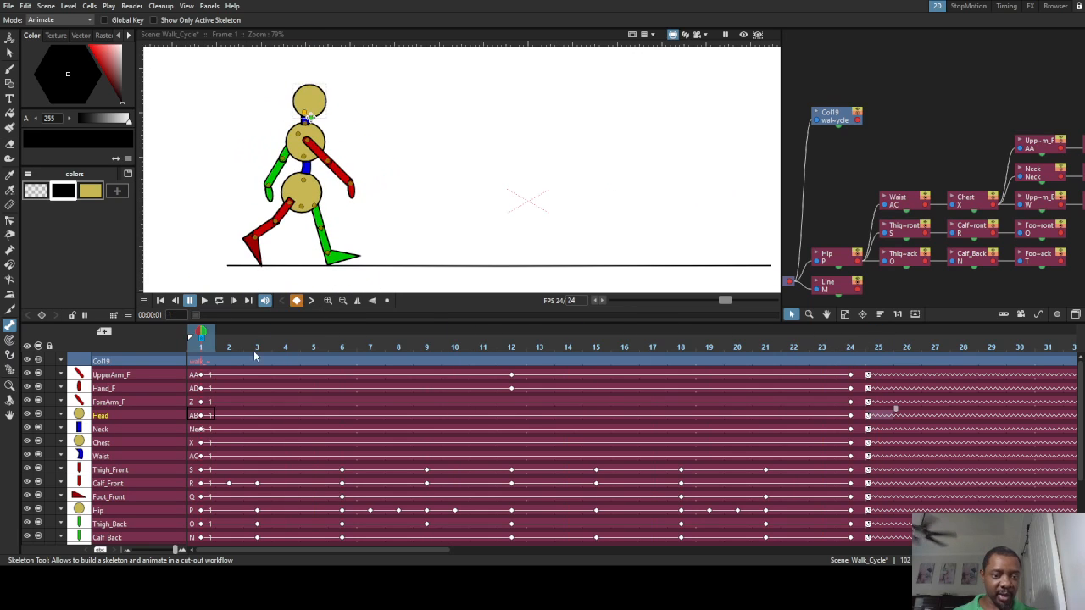
left_click(204, 300)
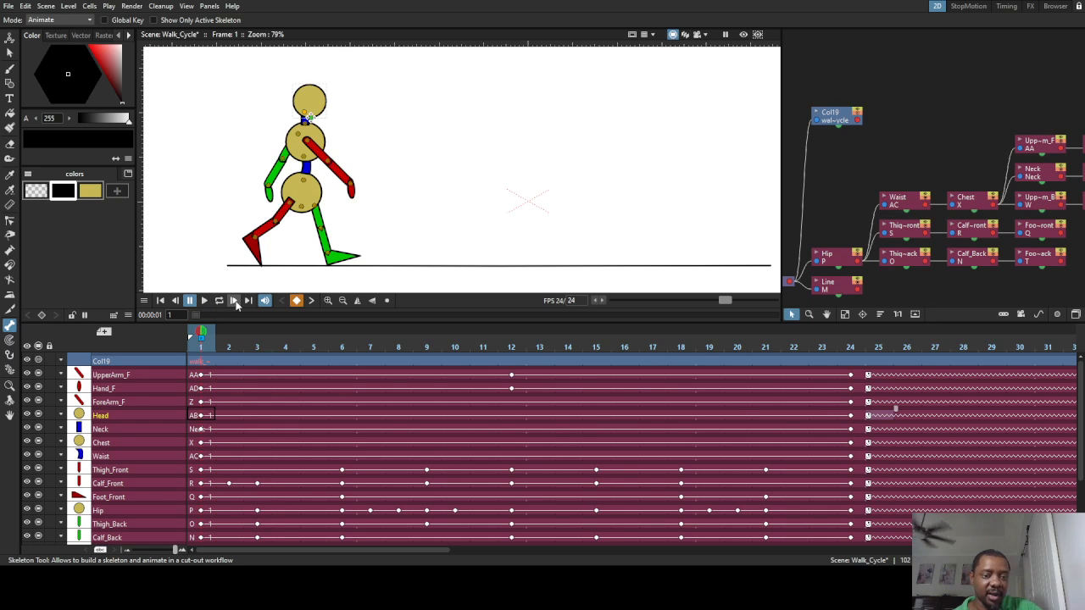
left_click(204, 301)
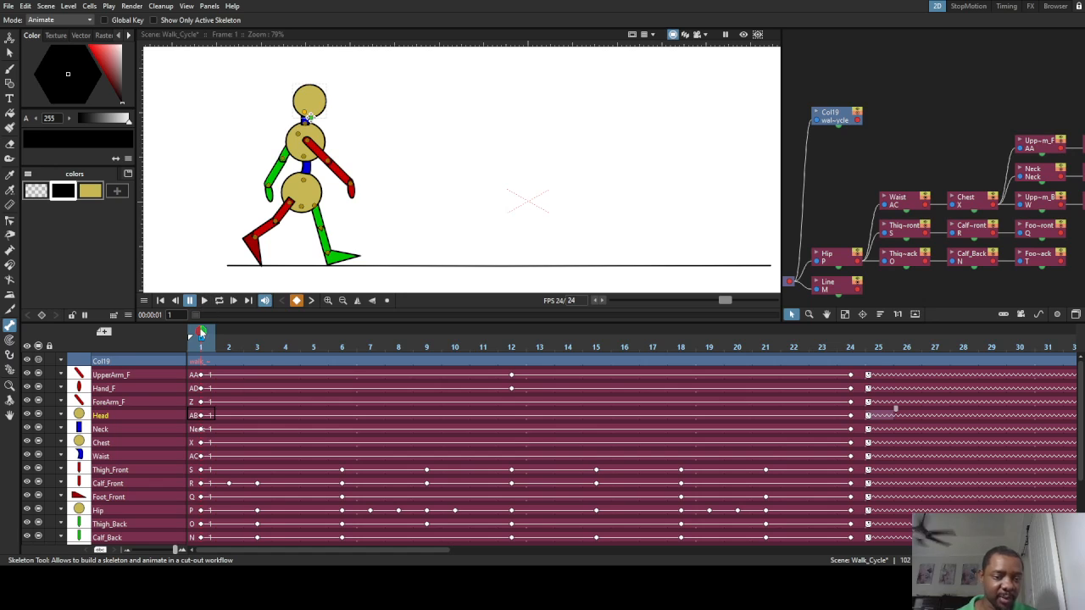
At frame 6, rotate ForeArm_F forward at the elbow and tilt Hand_F forward at the wrist
left_click_drag(202, 333, 340, 363)
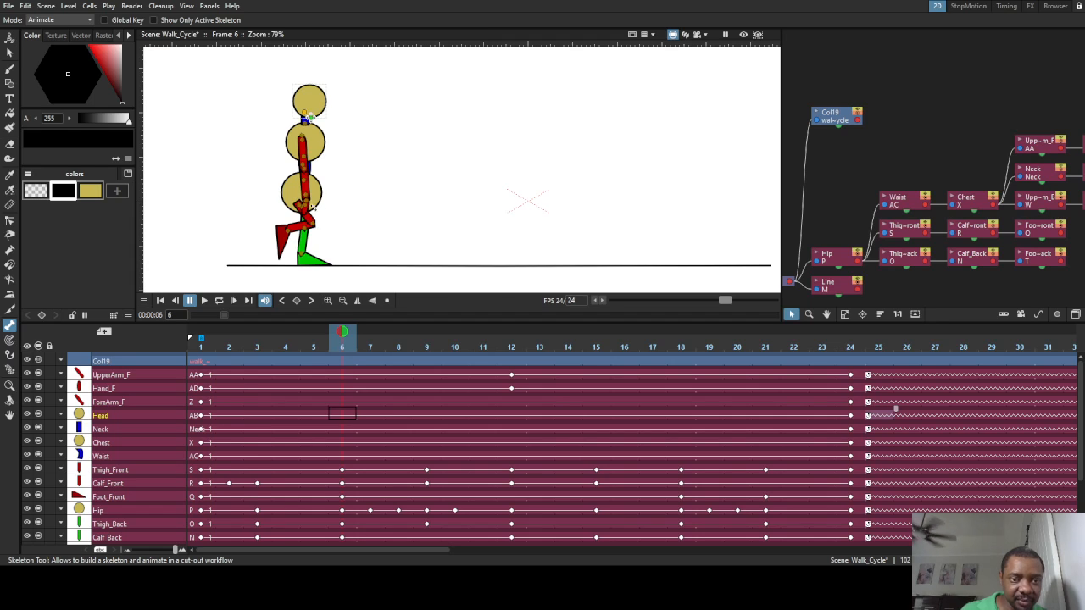
scroll(314, 200, "up", 3)
left_click(296, 178)
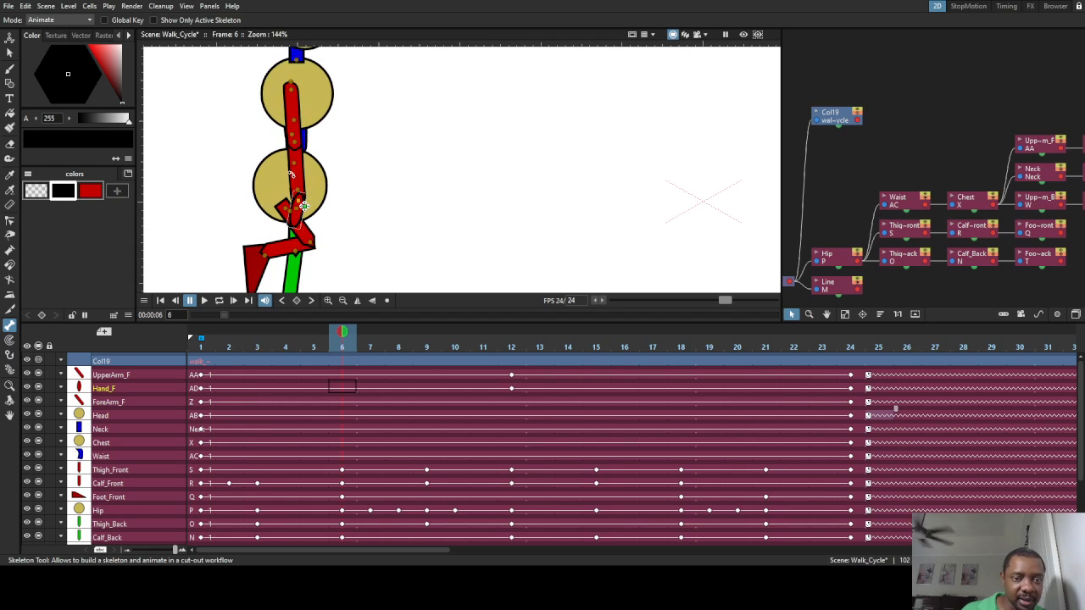
left_click(295, 95)
left_click(298, 174)
scroll(300, 172, "up", 4)
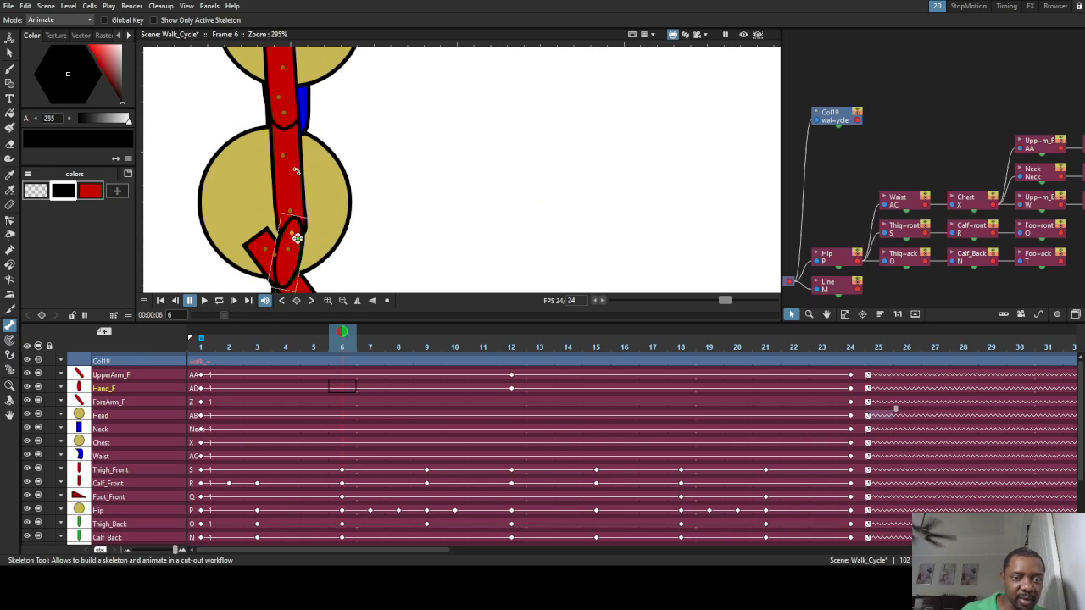
left_click(298, 167)
left_click_drag(288, 180, 329, 171)
scroll(331, 171, "down", 5)
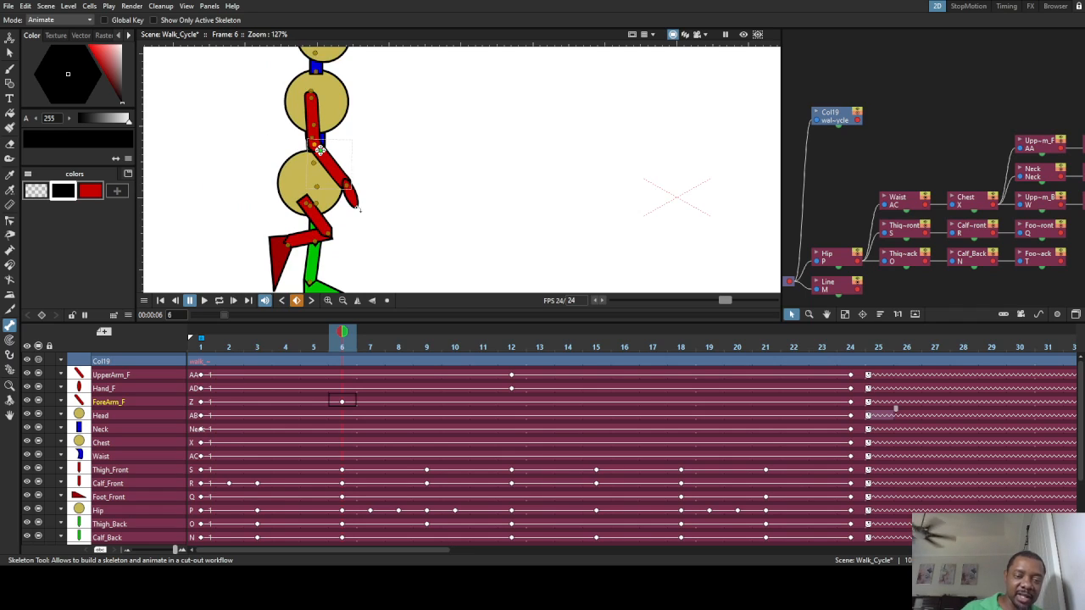
left_click(350, 191)
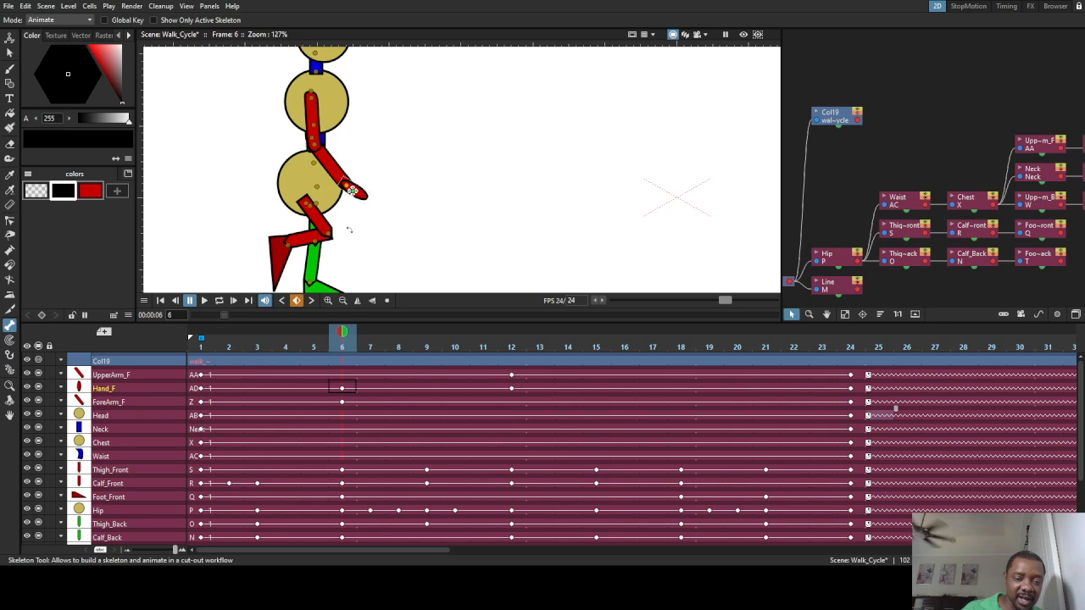
At frame 6, rotate Forearm_B backward at the elbow so the hand trails behind the hip
left_click_drag(342, 333, 500, 379)
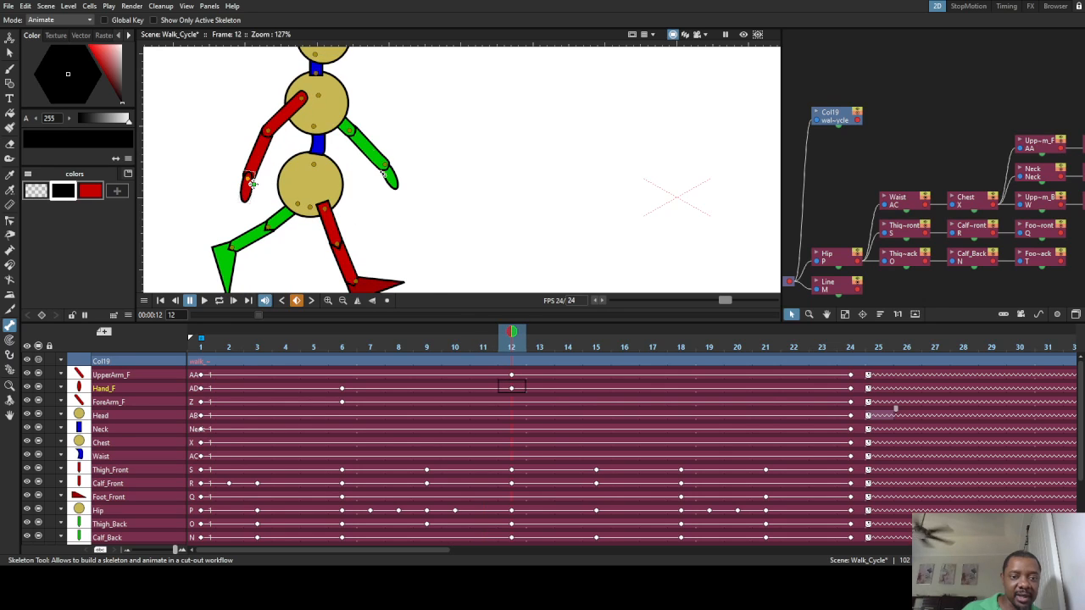
left_click_drag(511, 333, 200, 333)
left_click(311, 95)
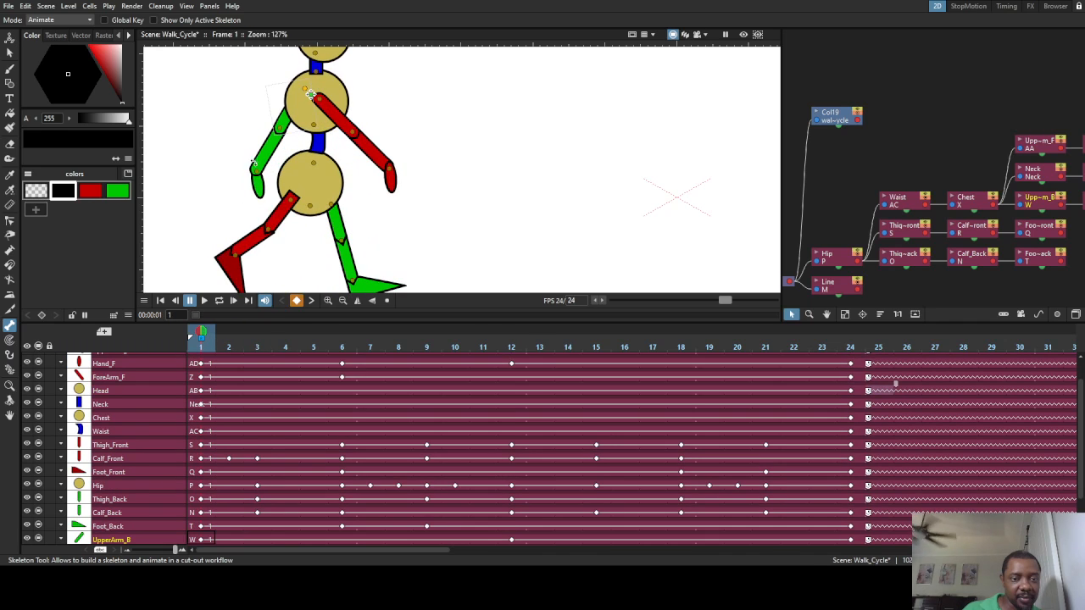
left_click(252, 161)
left_click_drag(206, 337, 334, 349)
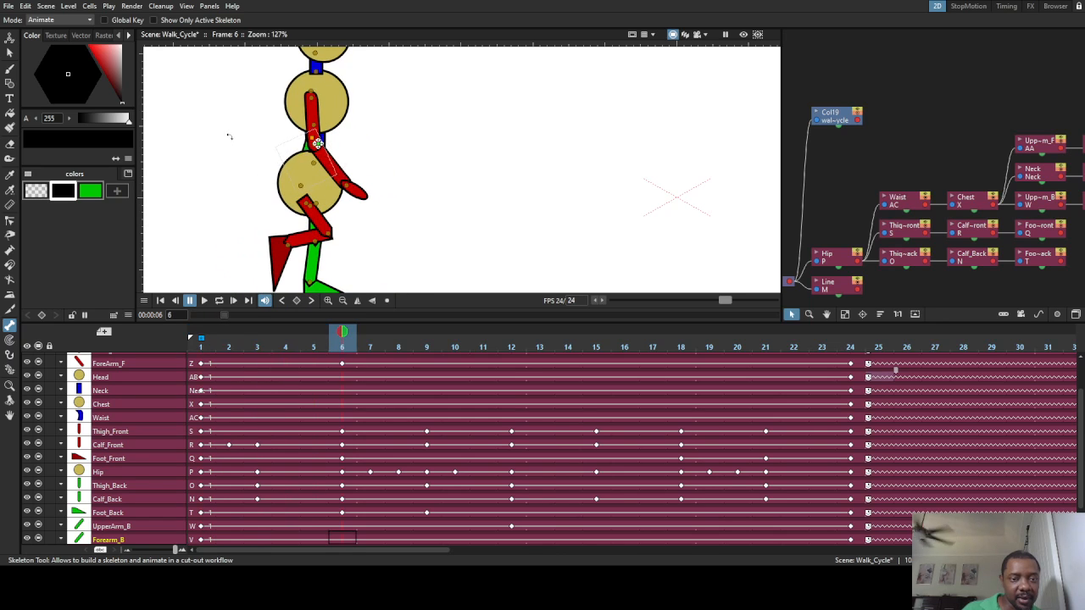
left_click_drag(229, 135, 186, 93)
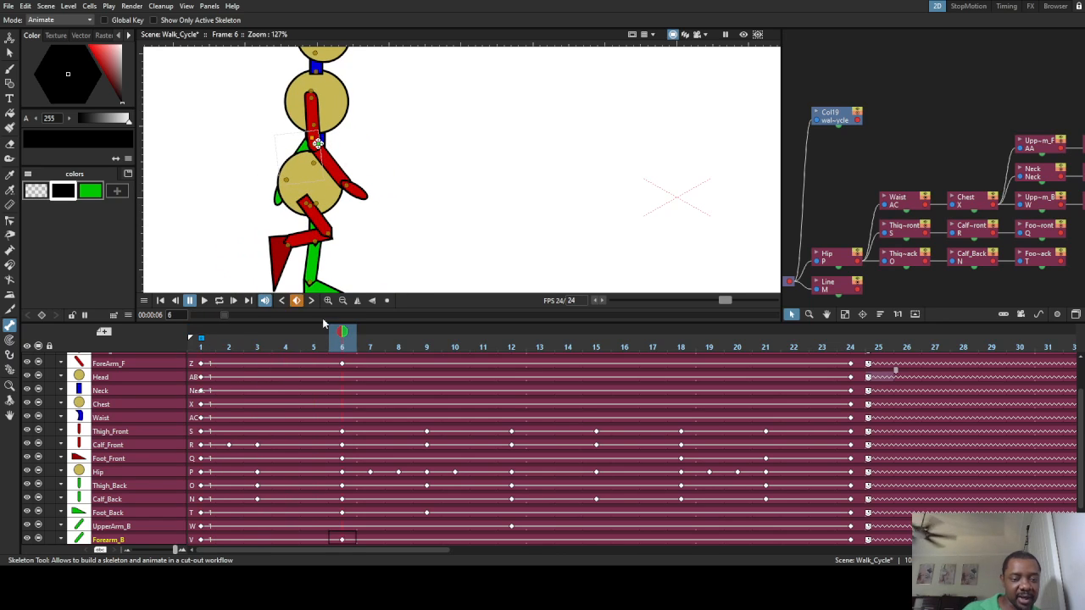
At frame 18, rotate ForeArm_F backward at the elbow and scrub the preceding frames to check the swing
left_click_drag(341, 331, 539, 339)
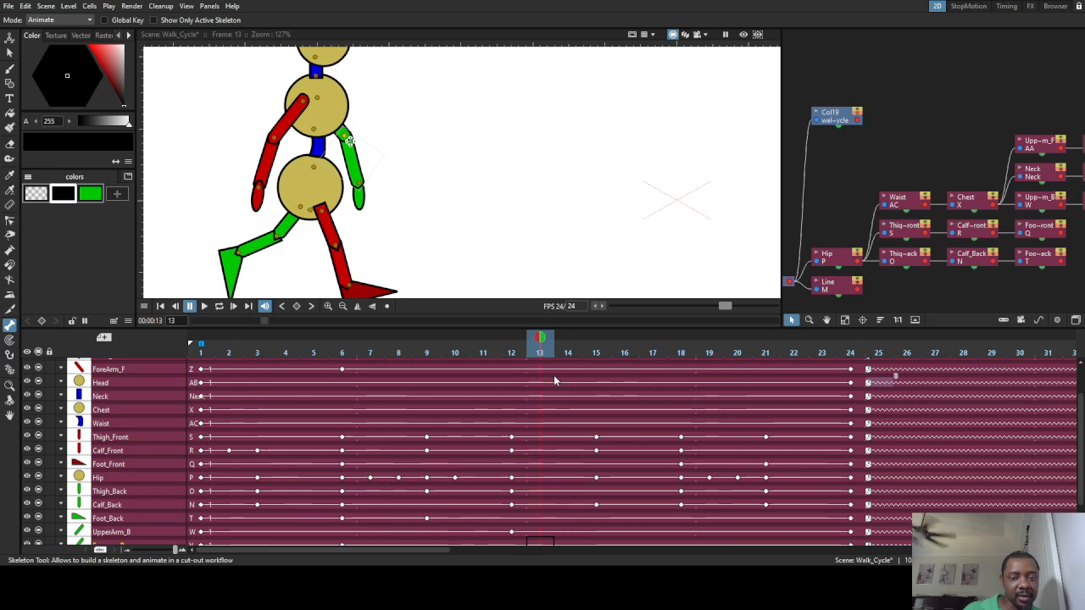
left_click_drag(554, 376, 676, 411)
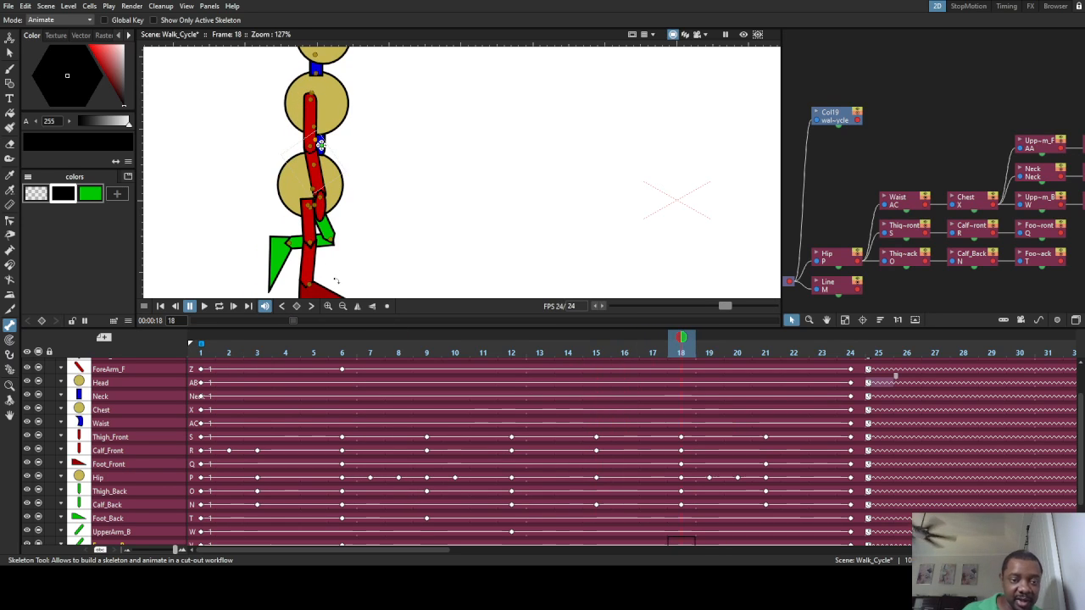
mouse_move(686, 336)
left_mouse_down()
mouse_move(498, 336)
mouse_move(690, 346)
left_mouse_up()
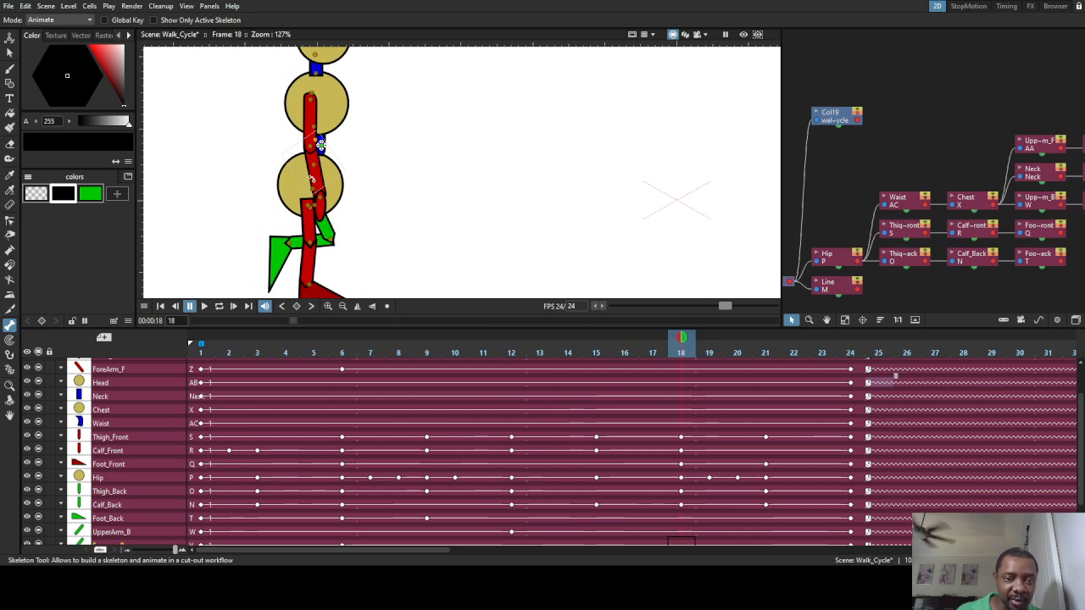
left_click(316, 103)
left_click(324, 202)
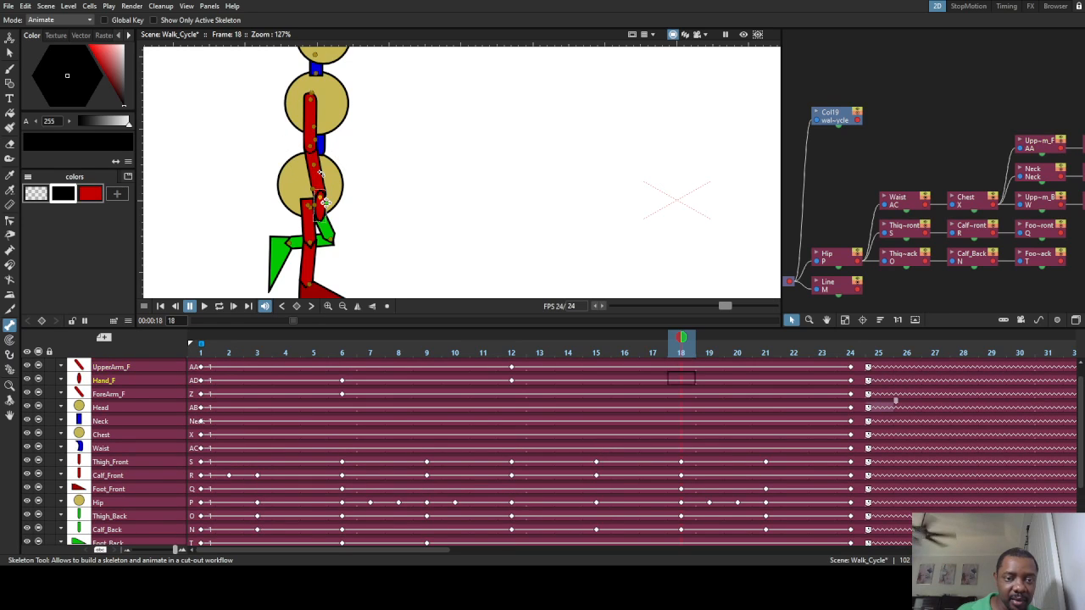
scroll(319, 167, "up", 2)
left_click(311, 136)
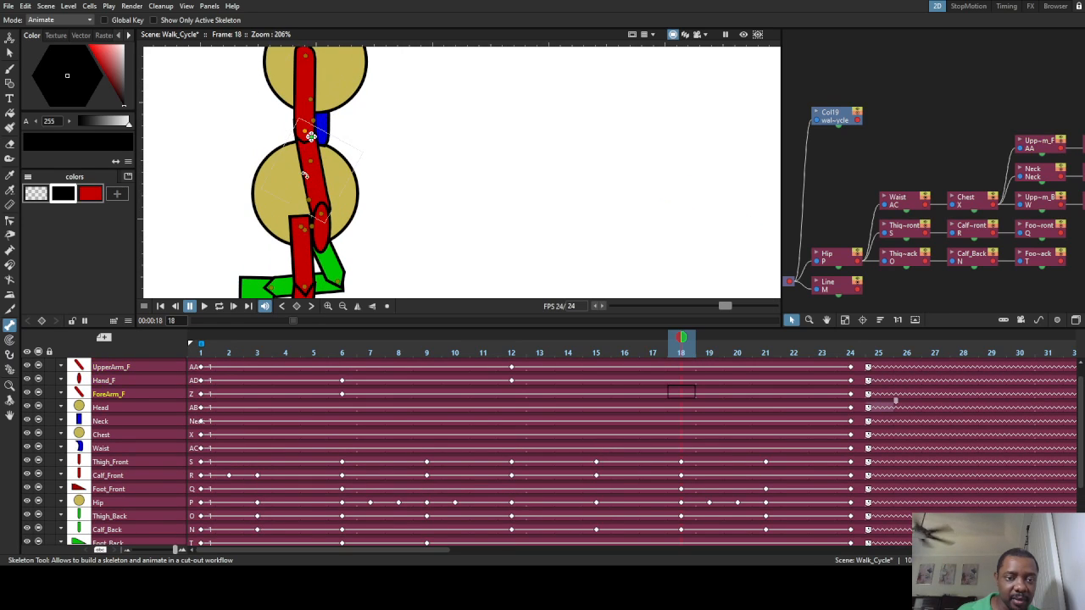
left_click_drag(305, 174, 272, 180)
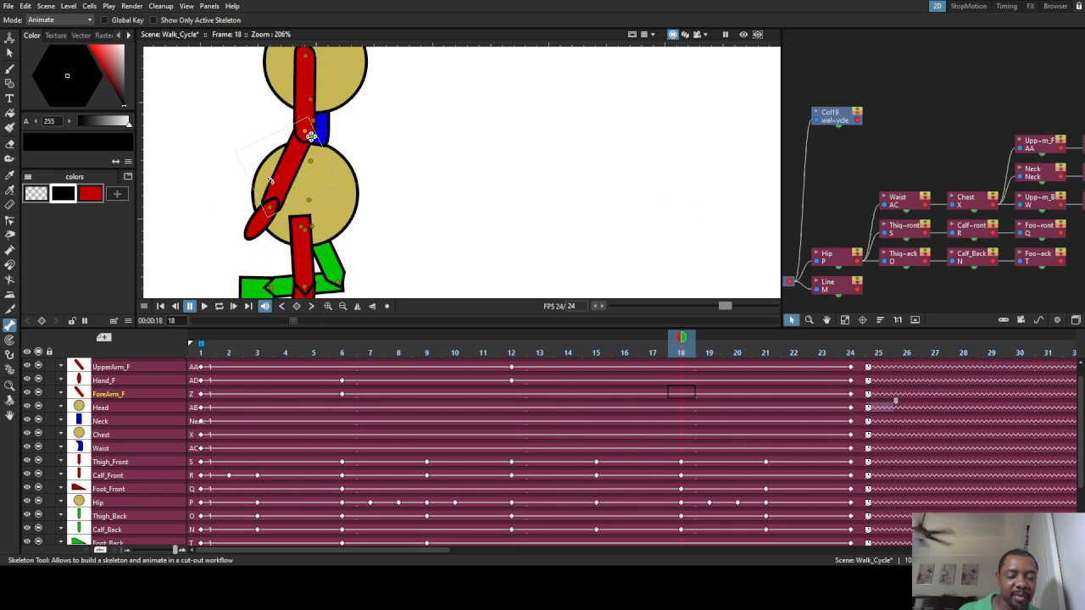
mouse_move(540, 346)
left_mouse_down()
mouse_move(314, 345)
mouse_move(682, 347)
left_mouse_up()
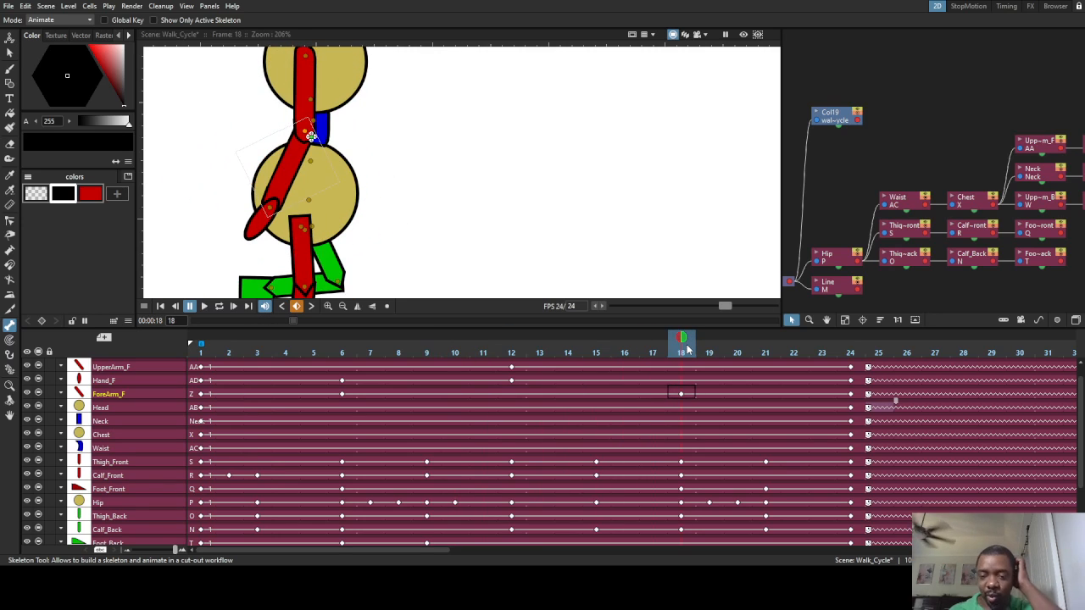
mouse_move(674, 350)
left_mouse_down()
mouse_move(510, 361)
mouse_move(681, 347)
left_mouse_up()
At frame 18, rotate Forearm_B forward at the elbow and adjust the angle of Hand_B
left_click(381, 150)
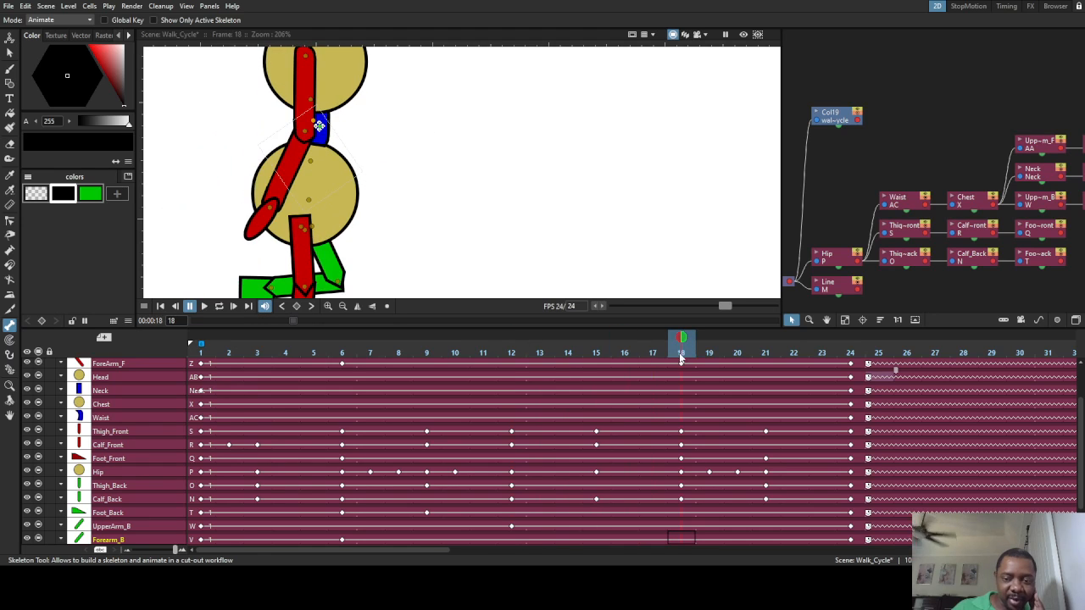
left_click(317, 126)
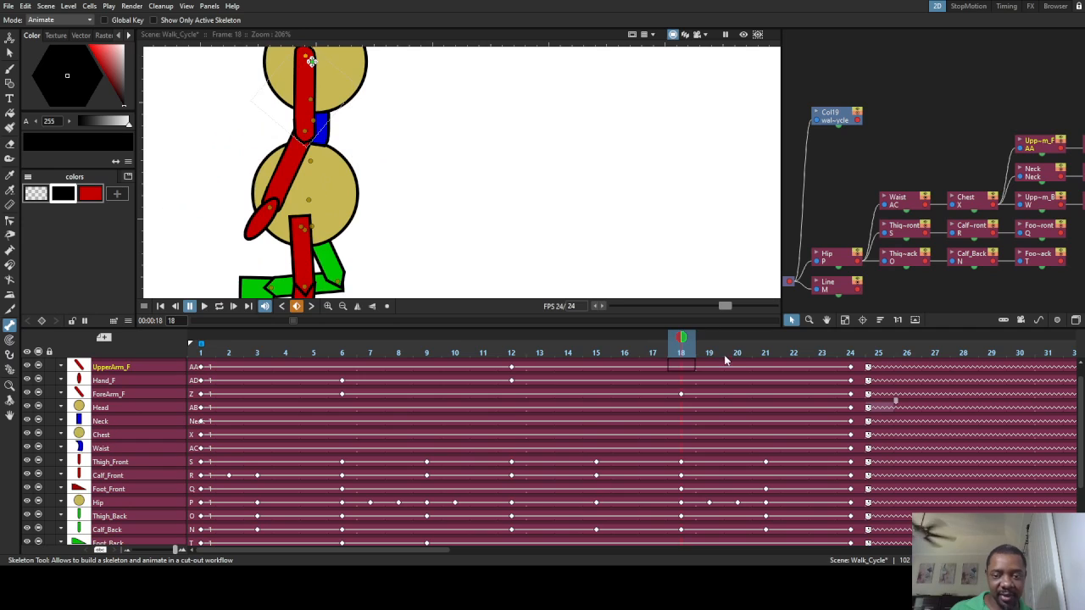
mouse_move(682, 339)
left_mouse_down()
mouse_move(511, 338)
mouse_move(681, 338)
left_mouse_up()
left_click(392, 161)
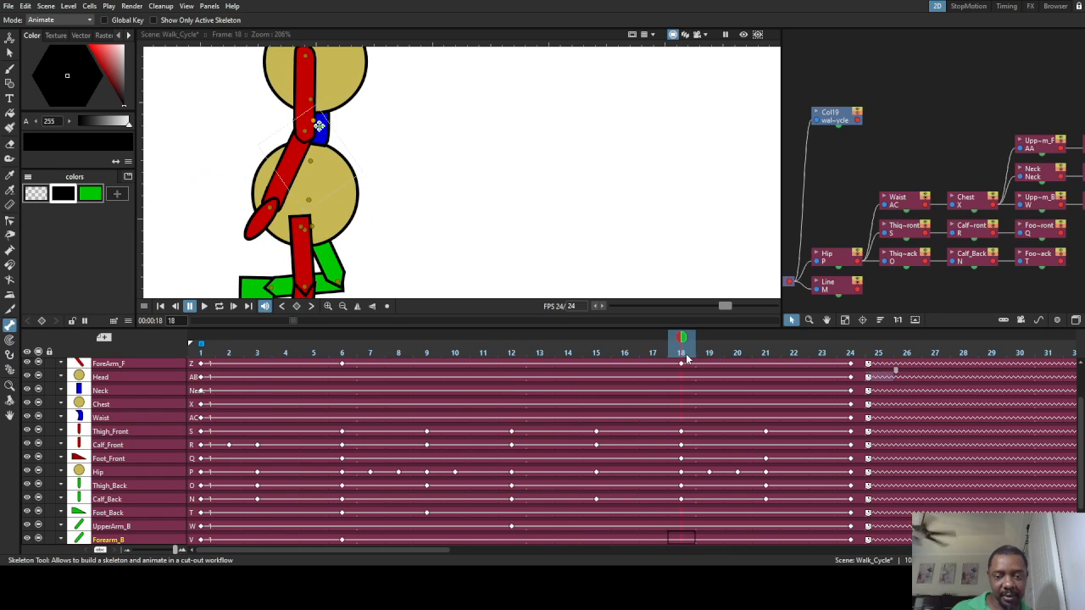
left_click_drag(588, 206, 707, 82)
left_click_drag(390, 209, 373, 223)
Play back the walk cycle to review the new forearm poses
left_click_drag(687, 341, 568, 398)
scroll(247, 254, "down", 8)
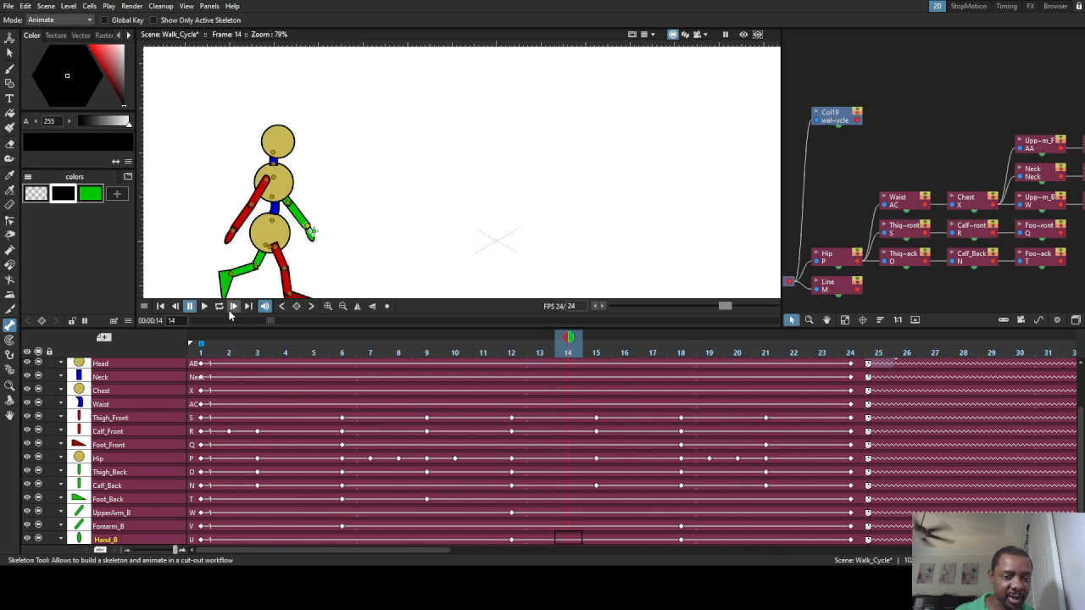
left_click(204, 307)
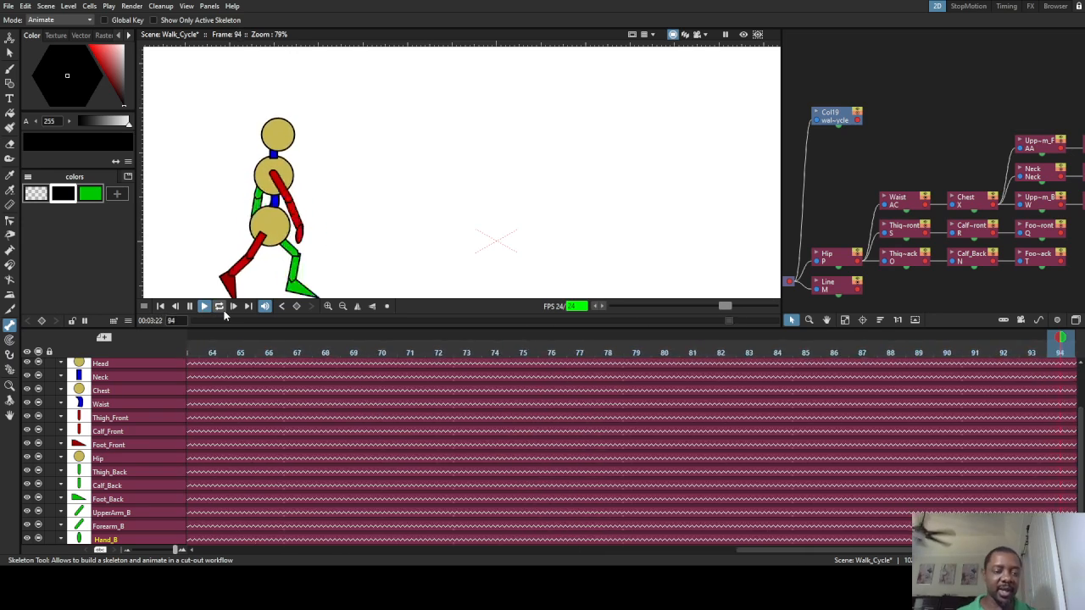
left_click(204, 307)
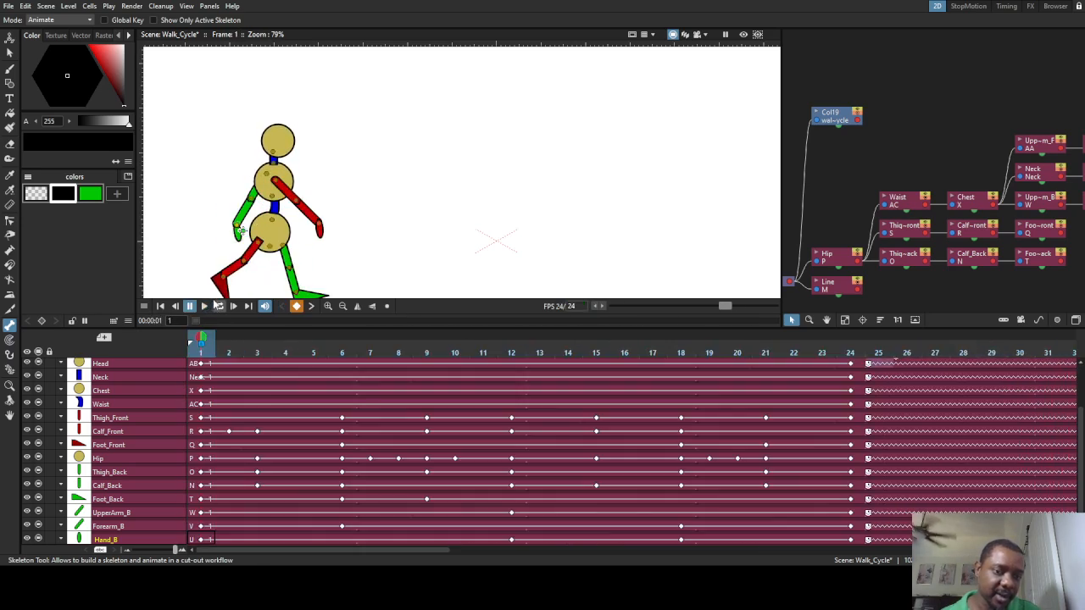
left_click_drag(498, 354, 691, 381)
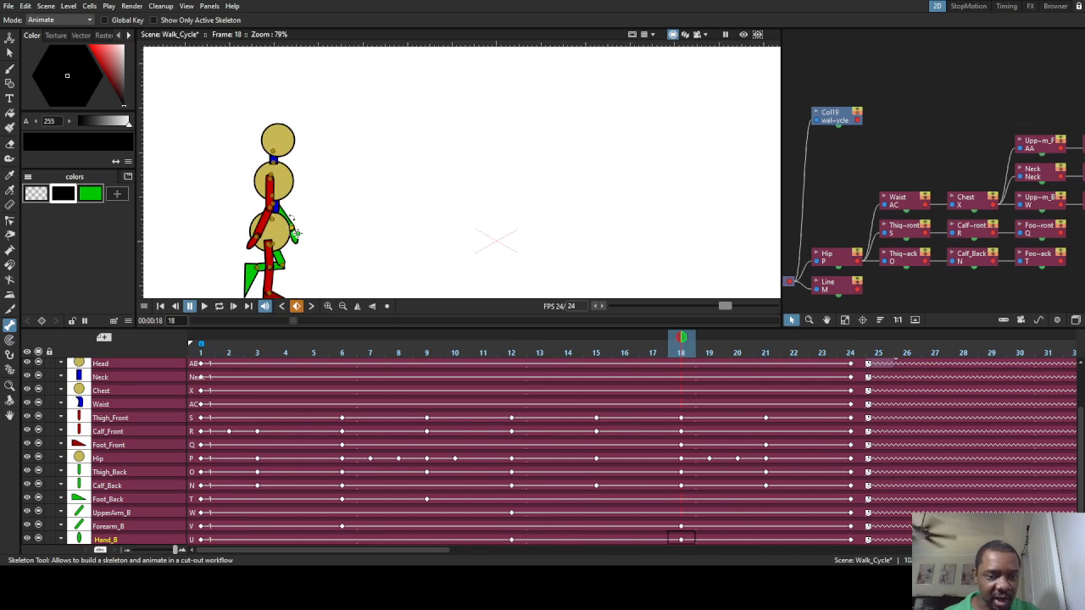
left_click(293, 233)
scroll(294, 233, "up", 3)
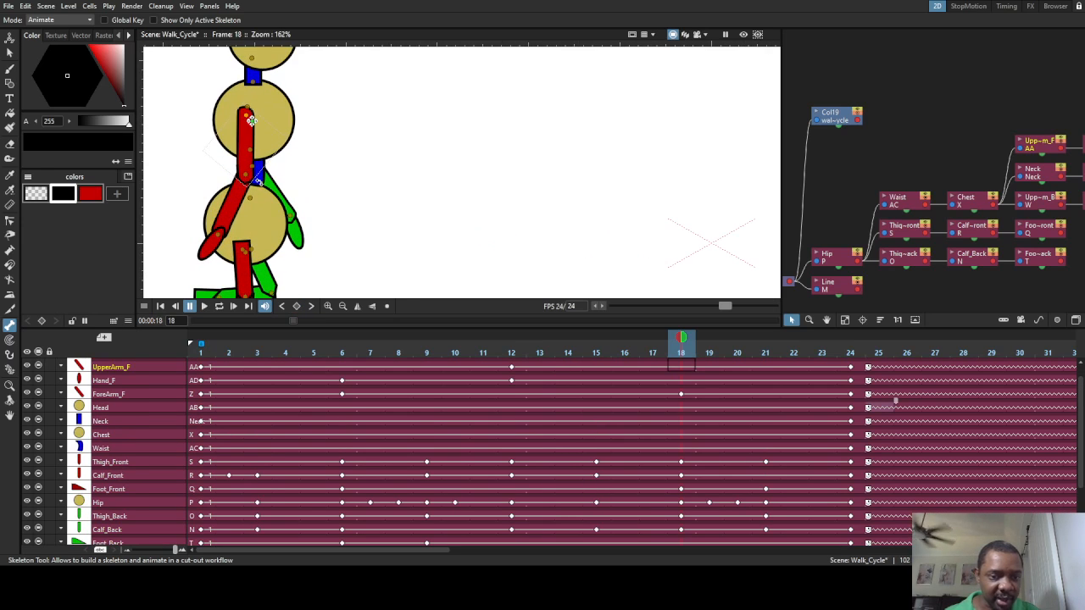
scroll(263, 197, "up", 3)
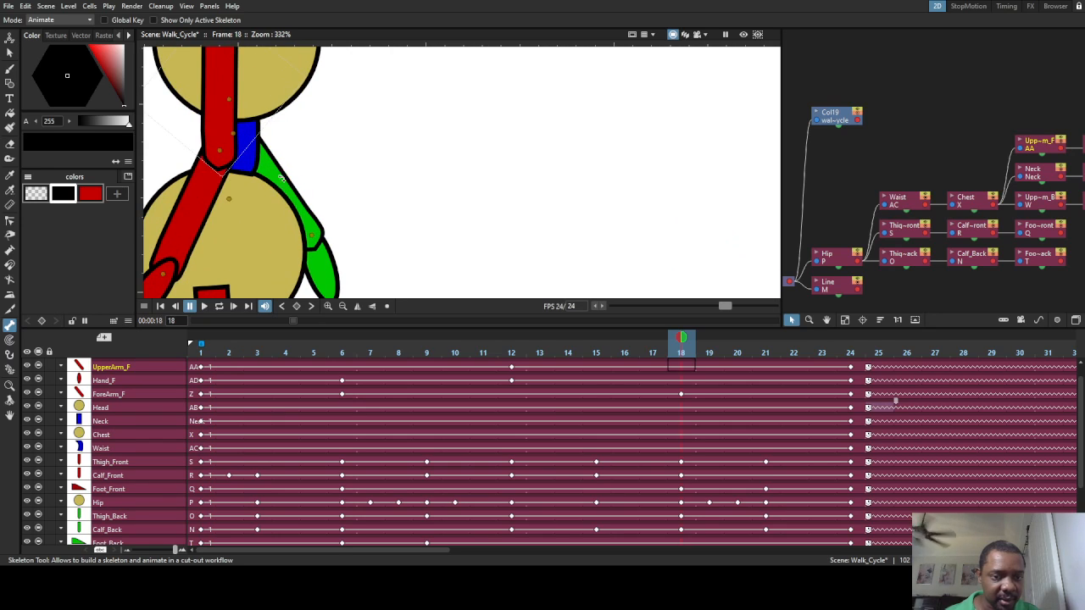
left_click(235, 203)
scroll(284, 188, "up", 3)
left_click(190, 210)
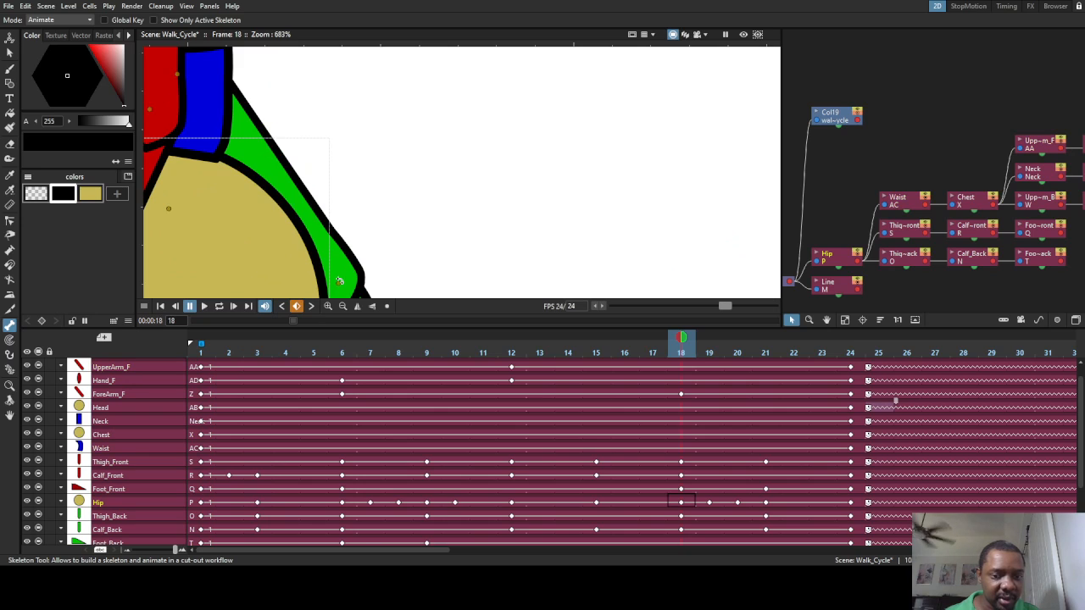
scroll(338, 281, "up", 4)
scroll(345, 212, "down", 10)
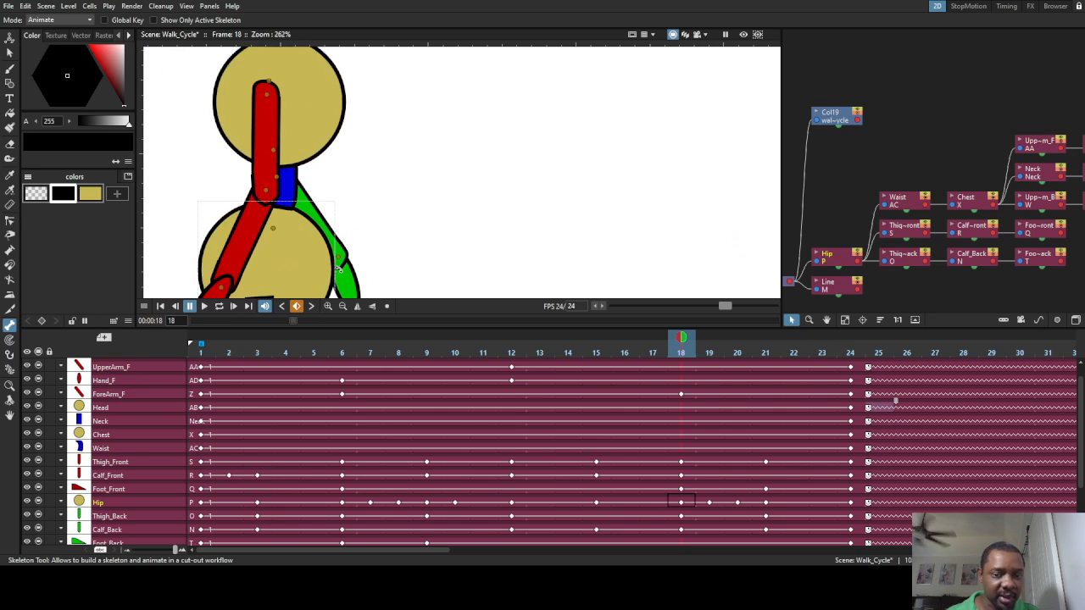
left_click(288, 137)
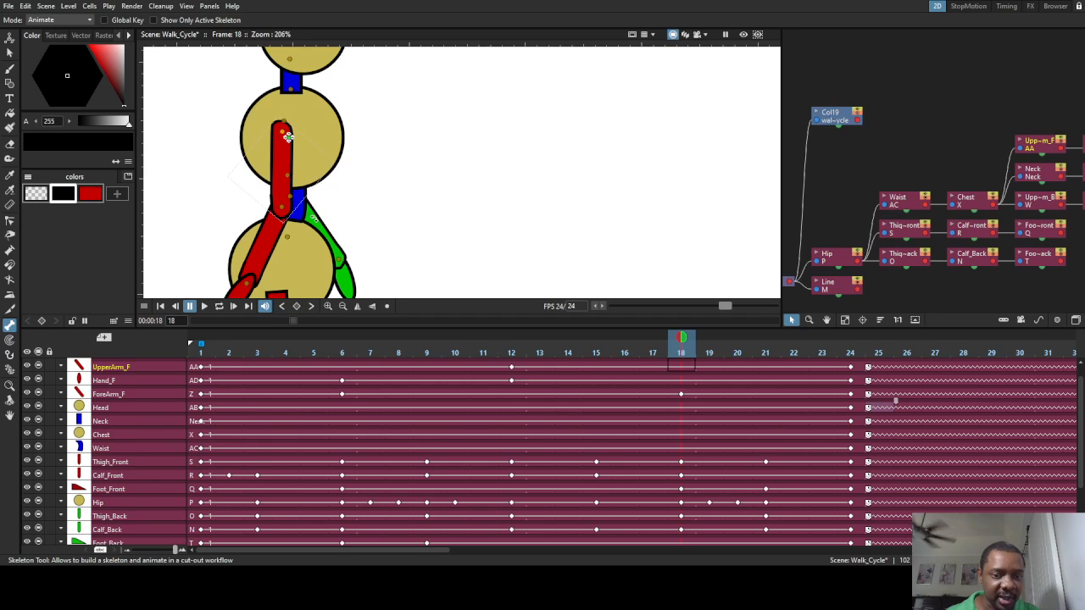
Rotate Forearm_B further forward at frame 18 to bend the back arm's elbow more
left_click_drag(684, 343, 512, 343)
left_click(350, 190)
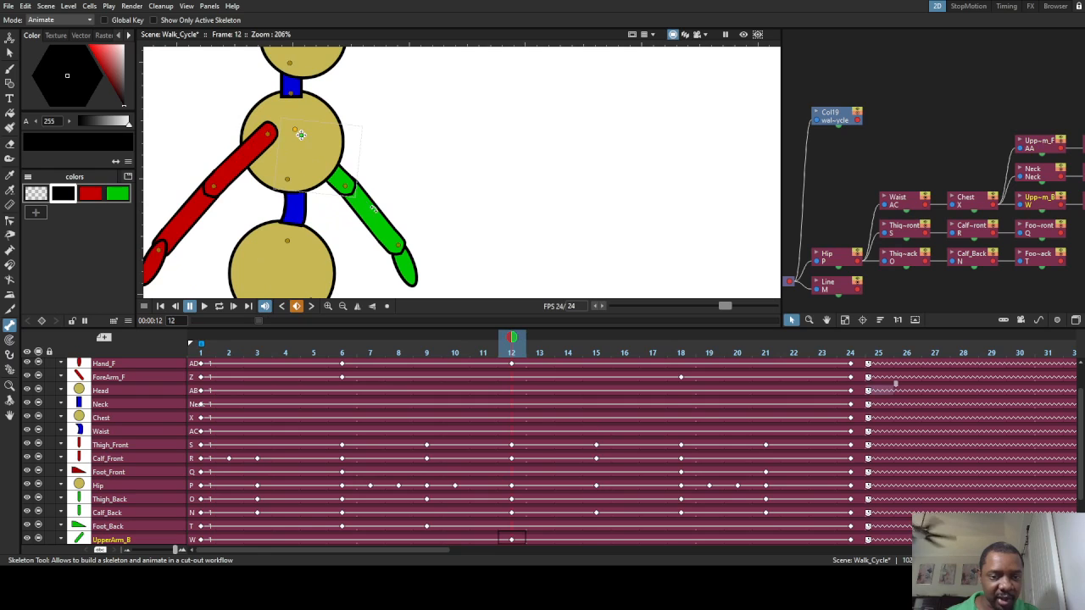
left_click_drag(512, 343, 681, 343)
left_click_drag(465, 242, 477, 184)
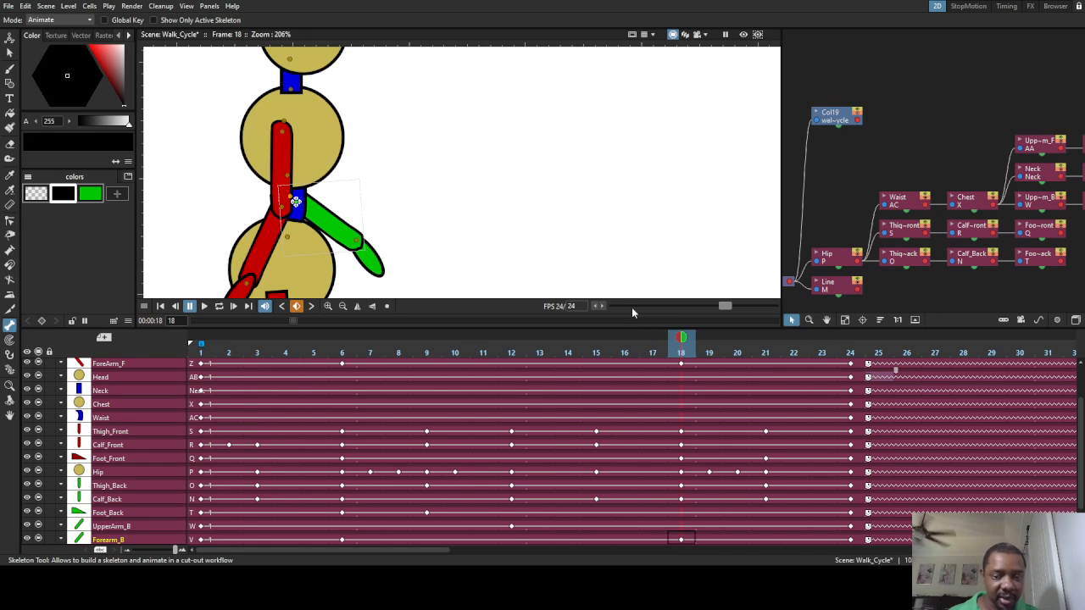
Play back the walk cycle again with the whole figure in view to check both arm swings
left_click(204, 306)
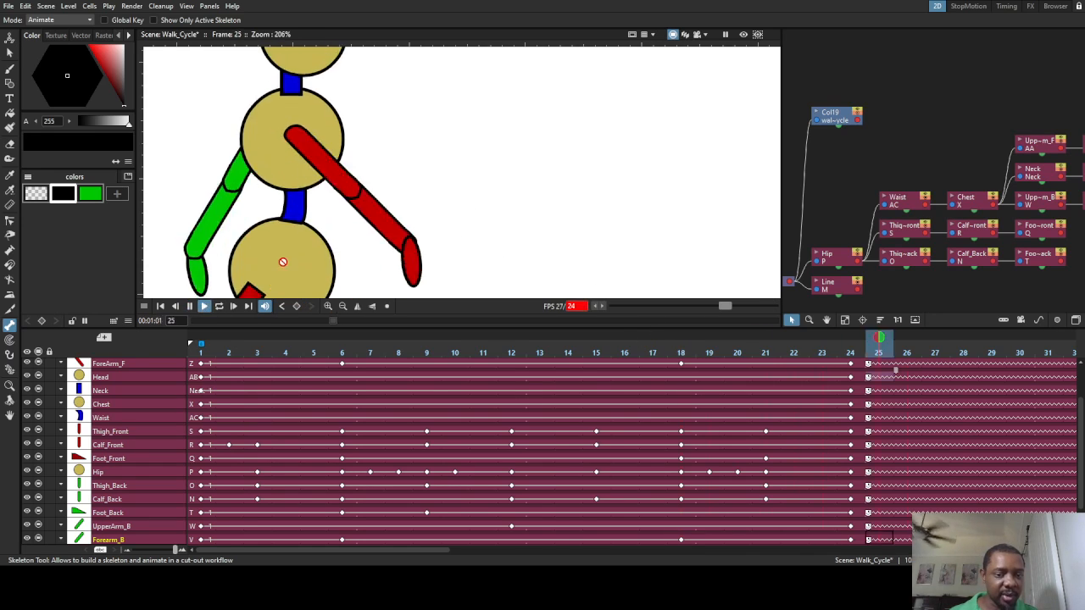
scroll(292, 254, "down", 4)
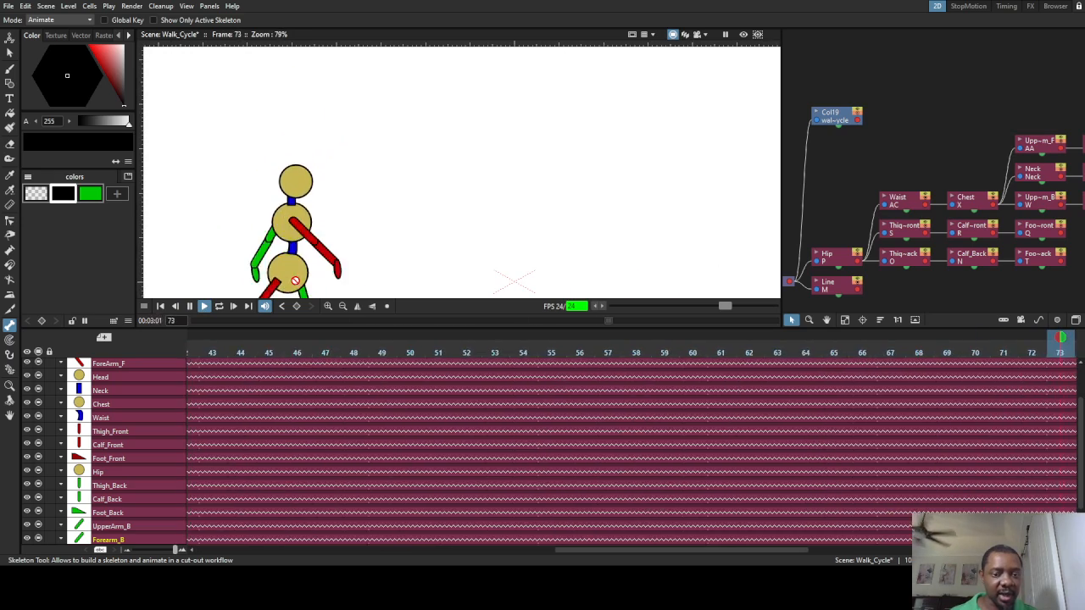
scroll(305, 256, "down", 1)
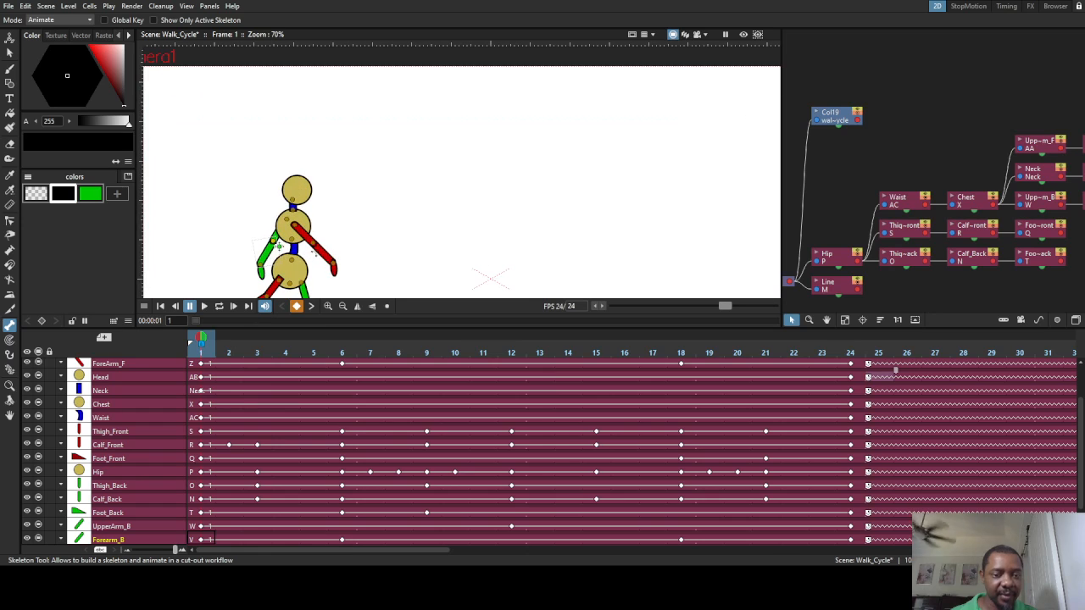
left_click_drag(379, 231, 437, 169)
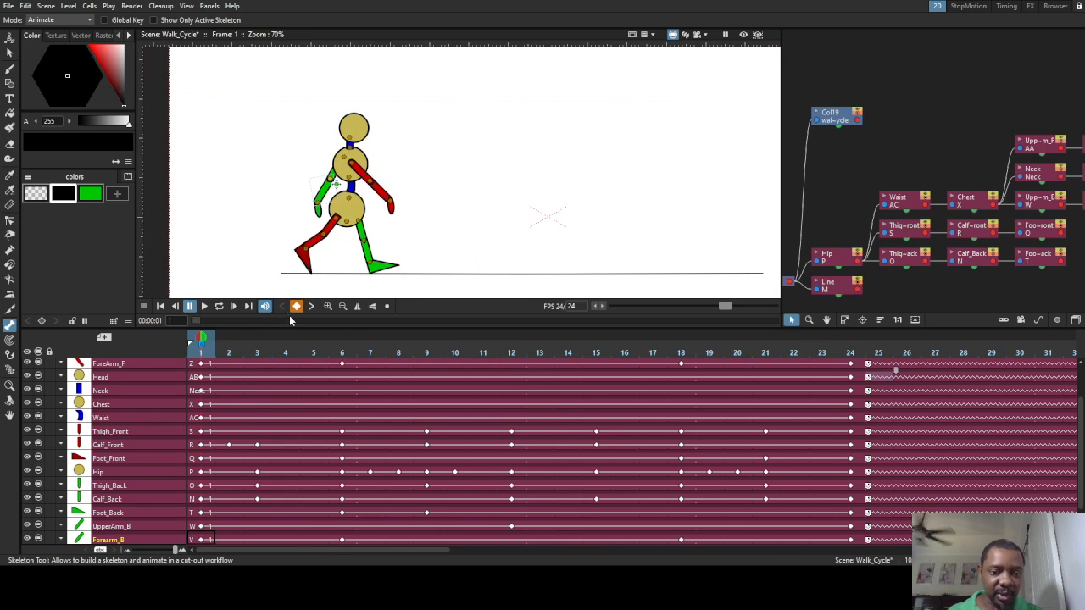
left_click(204, 307)
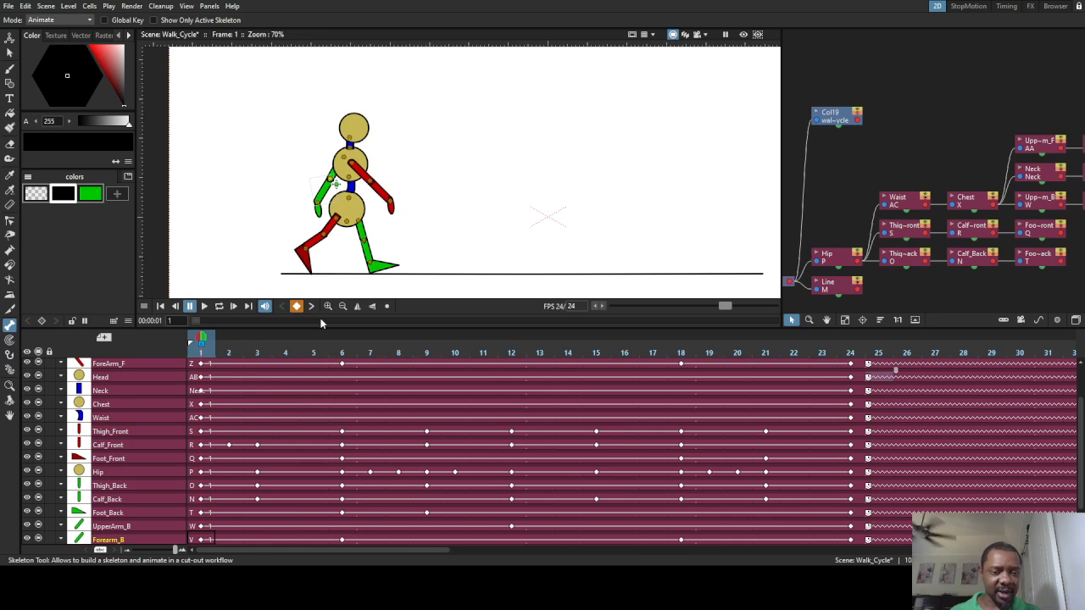
At frame 6, rotate the Head slightly forward and down around its neck pivot
left_click_drag(201, 340, 313, 355)
left_click(201, 352)
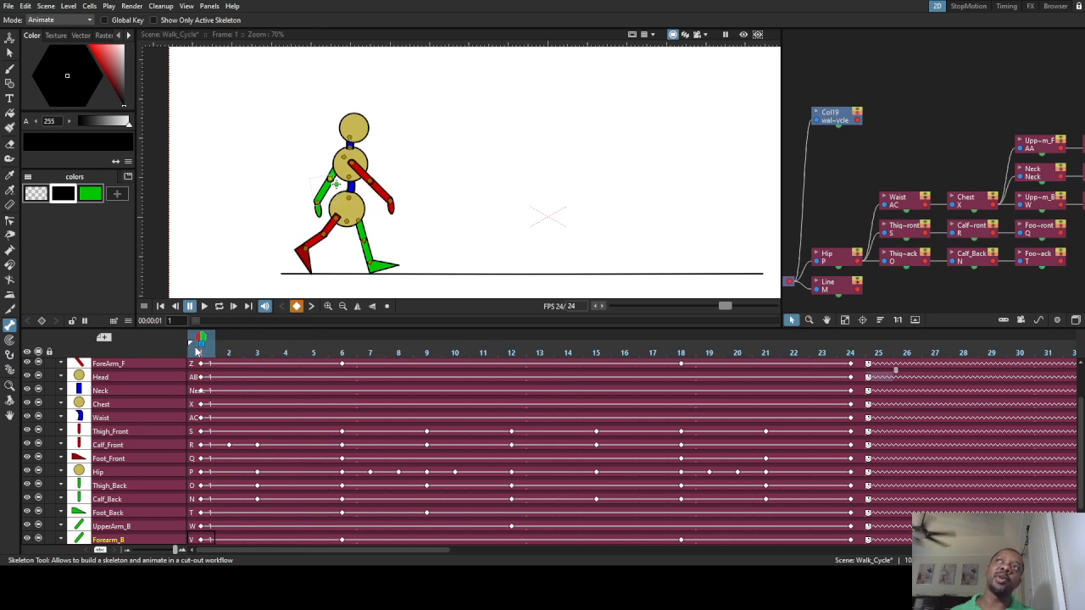
left_click_drag(194, 347, 343, 359)
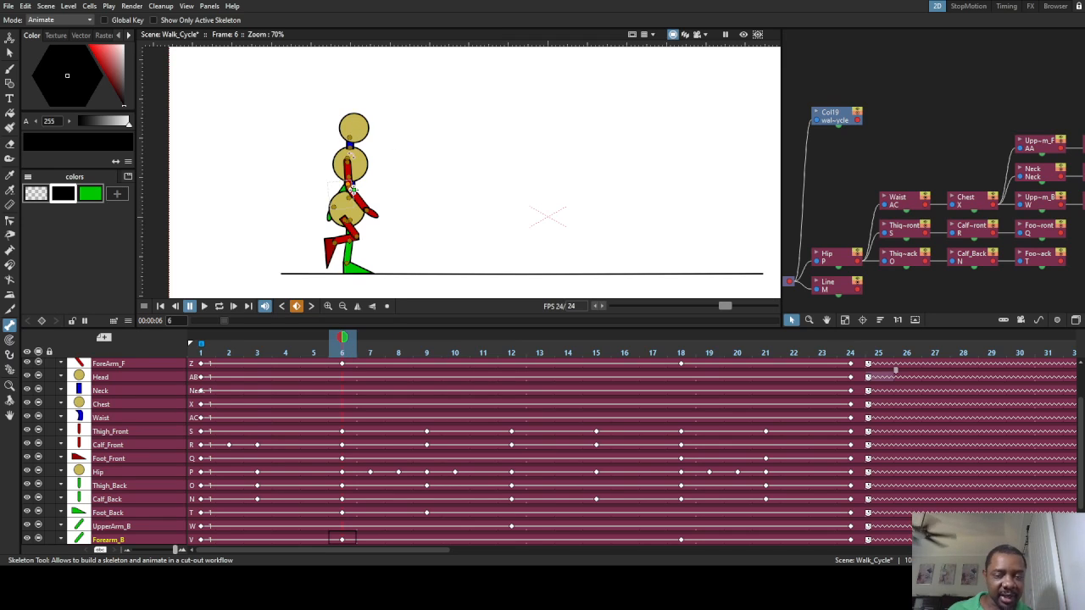
scroll(352, 188, "up", 2)
scroll(200, 165, "up", 1)
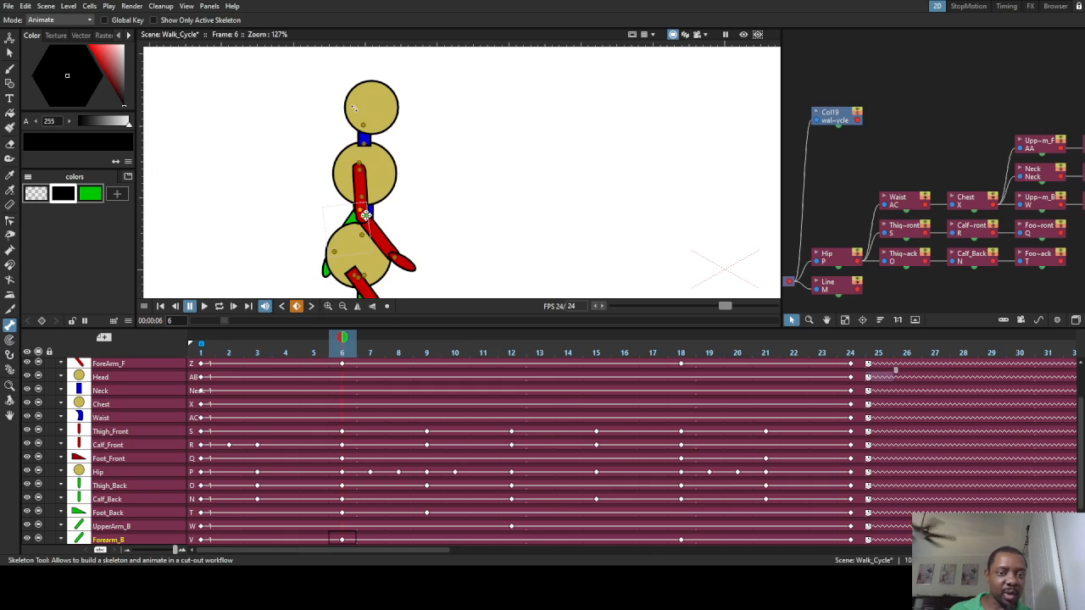
left_click(369, 130)
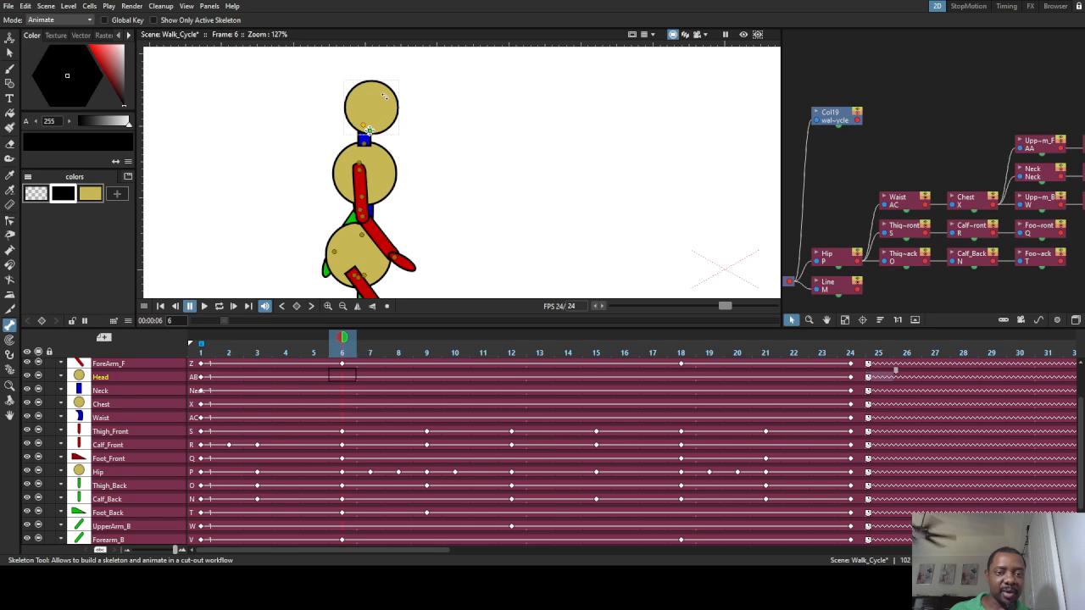
left_click_drag(385, 96, 389, 103)
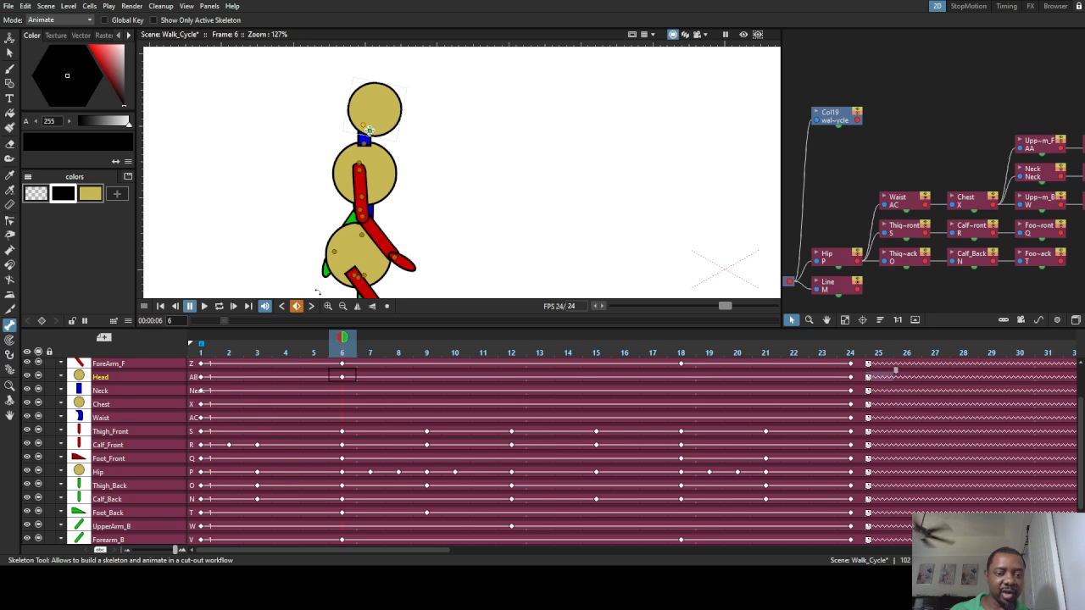
At frame 12, rotate the Head slightly backward to lift it
mouse_move(342, 340)
left_mouse_down()
mouse_move(169, 345)
mouse_move(397, 373)
mouse_move(144, 366)
mouse_move(386, 384)
left_mouse_up()
scroll(423, 211, "down", 3)
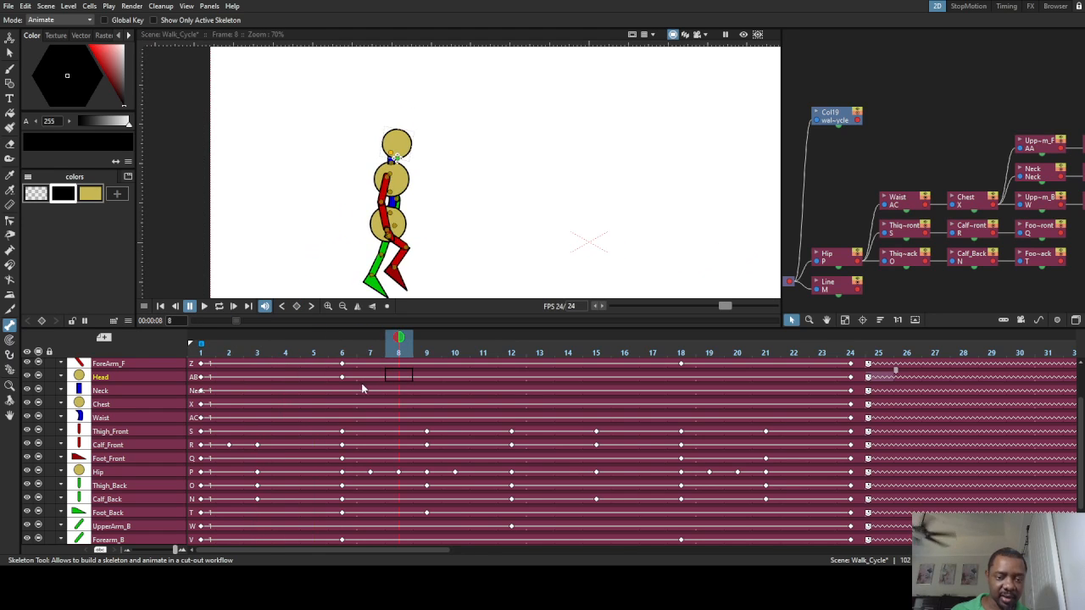
mouse_move(398, 341)
left_mouse_down()
mouse_move(229, 343)
mouse_move(506, 370)
left_mouse_up()
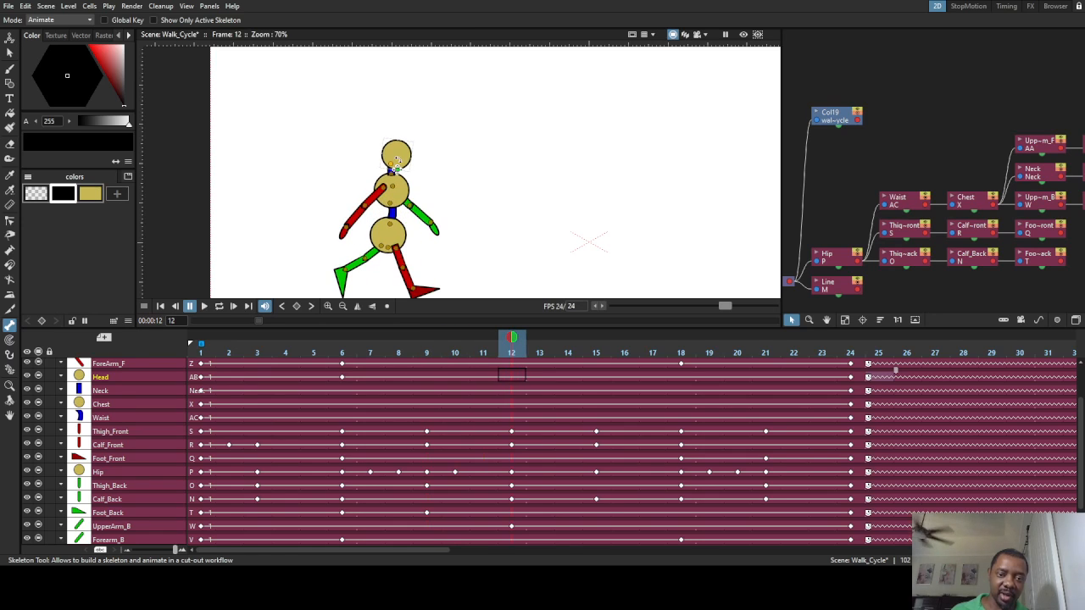
left_click_drag(411, 151, 405, 144)
Copy the Head key from frame 6 to frame 18 so the head tilts again in the second half
left_click_drag(513, 339, 672, 347)
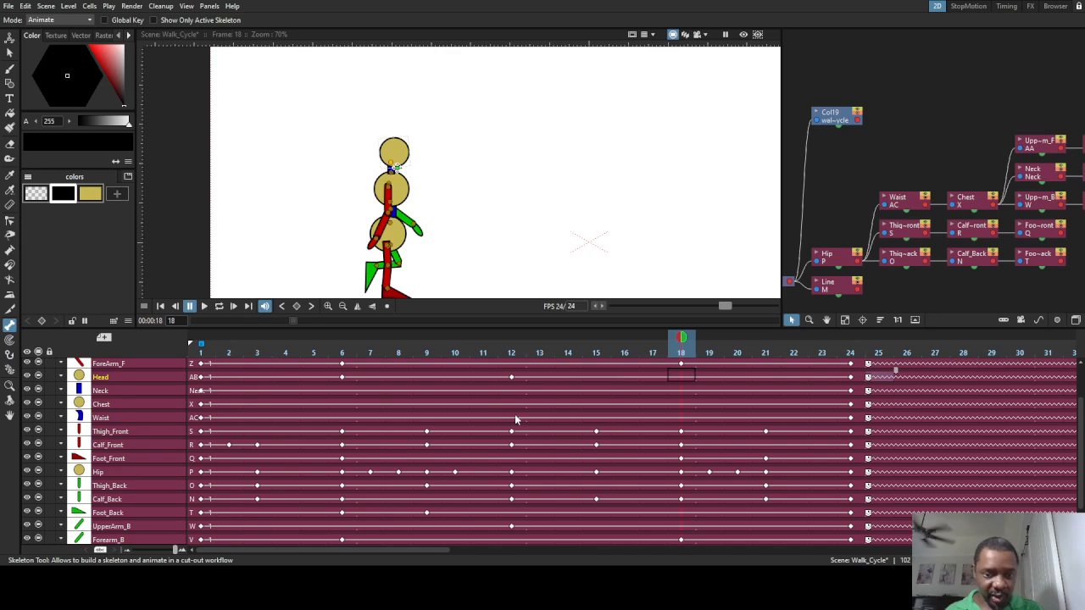
left_click(341, 379)
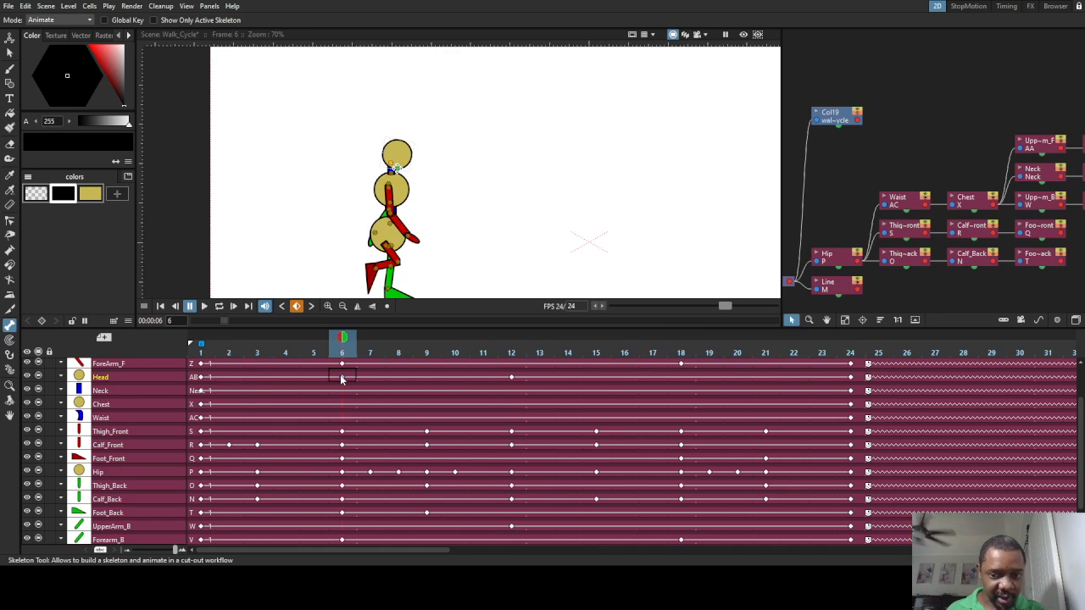
left_click(684, 354)
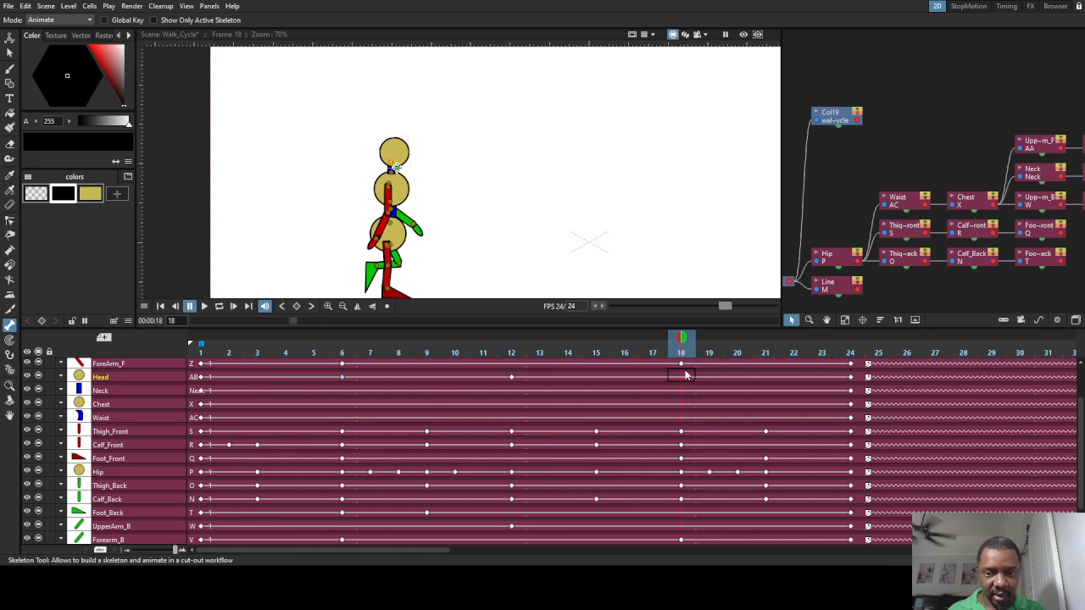
left_click(681, 377)
Copy the Head key from frame 12 to frame 24, then scrub the whole cycle to check the loop
left_click(511, 379)
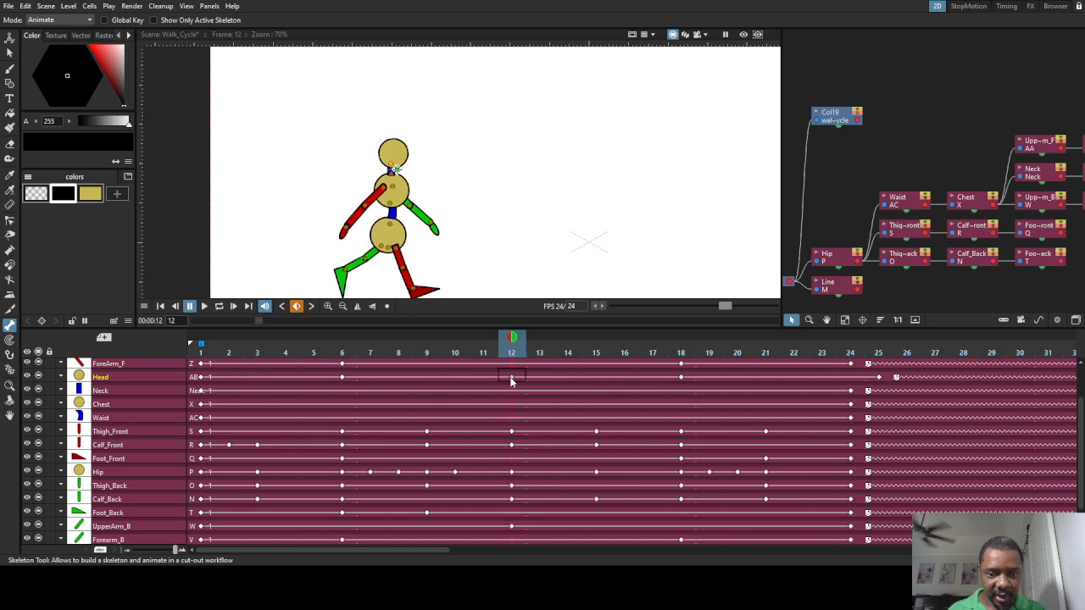
mouse_move(515, 351)
left_mouse_down()
mouse_move(784, 374)
mouse_move(222, 373)
mouse_move(267, 358)
mouse_move(842, 405)
left_mouse_up()
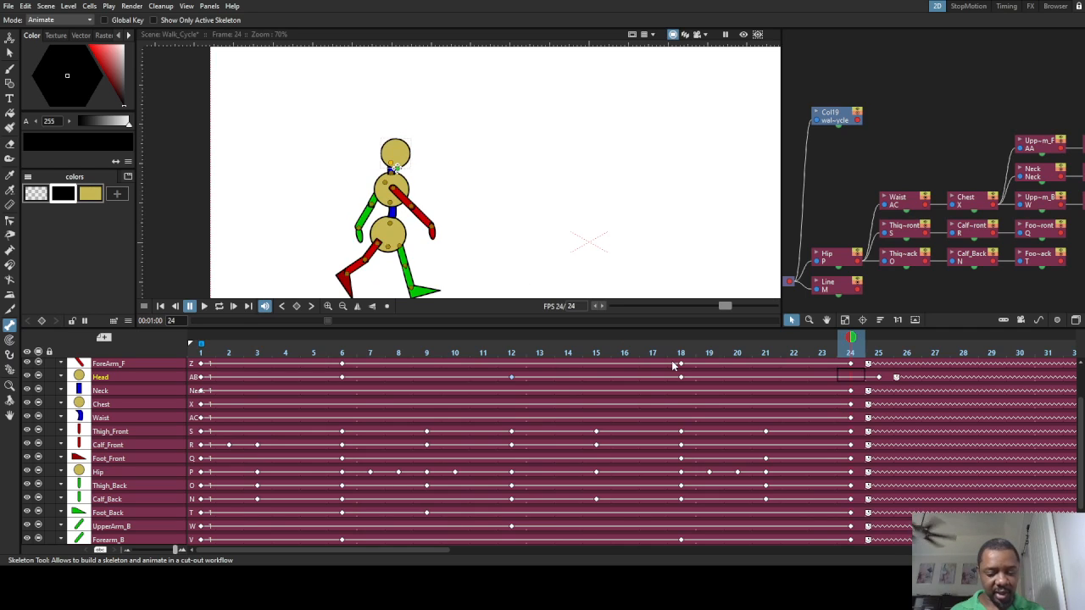
left_click(851, 380)
key("ctrl+v")
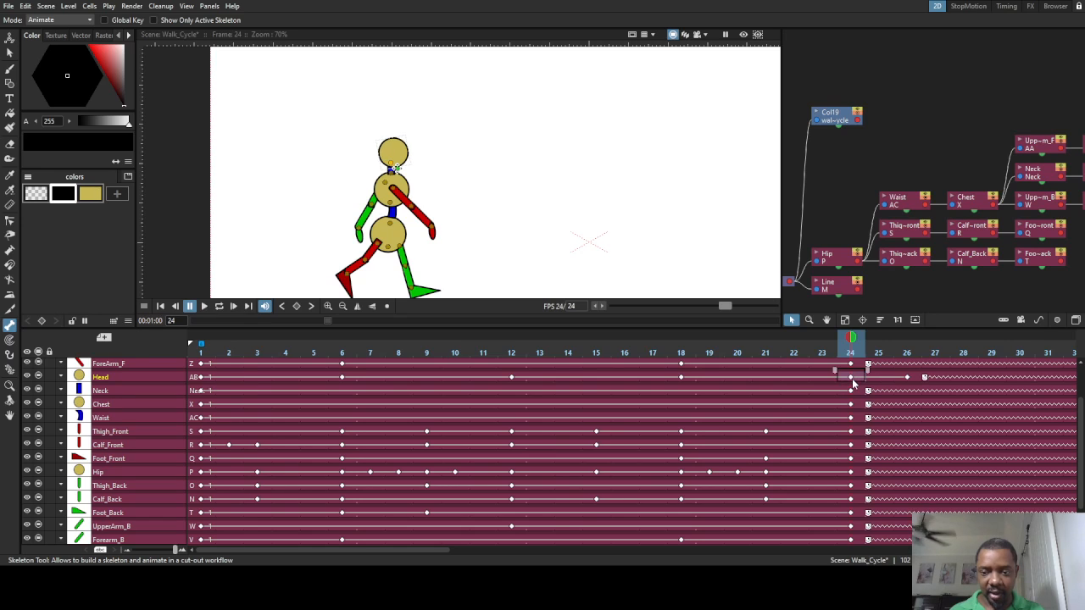
left_click(201, 346)
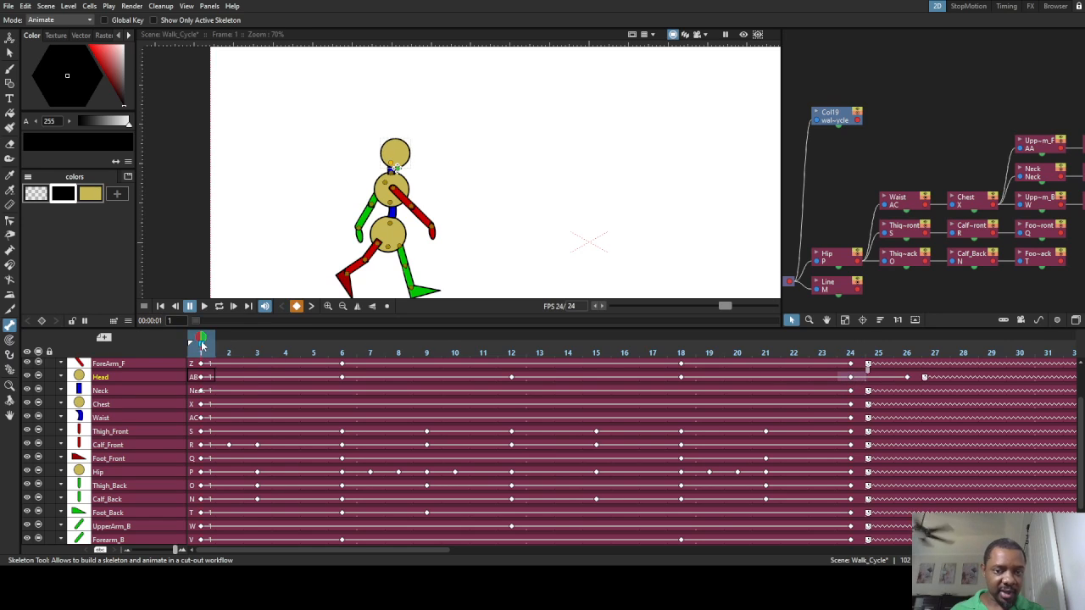
mouse_move(203, 339)
left_mouse_down()
mouse_move(389, 350)
mouse_move(182, 345)
mouse_move(512, 385)
mouse_move(342, 359)
mouse_move(342, 373)
mouse_move(674, 388)
mouse_move(303, 378)
mouse_move(664, 395)
mouse_move(717, 444)
mouse_move(858, 448)
left_mouse_up()
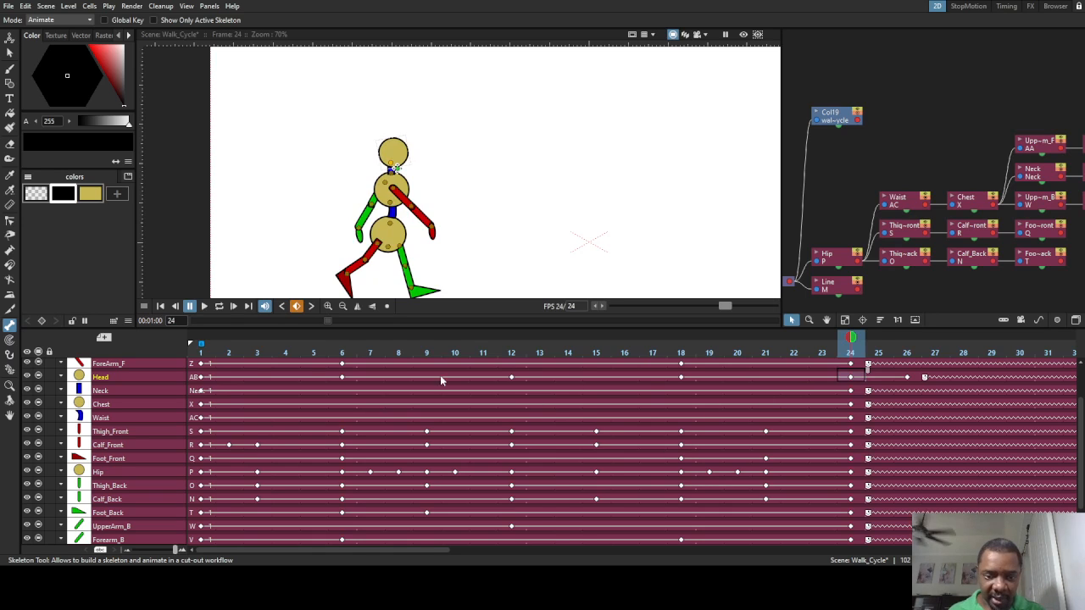
Replace the Head key at frame 24 with a copy of the frame 1 key and delete the extra key at frame 27
left_click(201, 379)
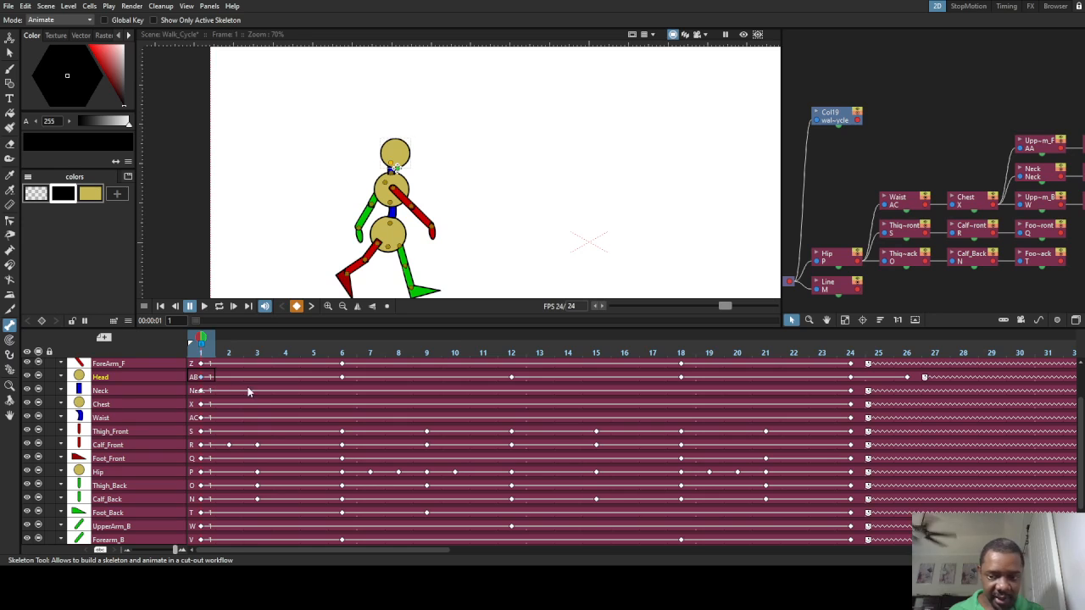
left_click(855, 378)
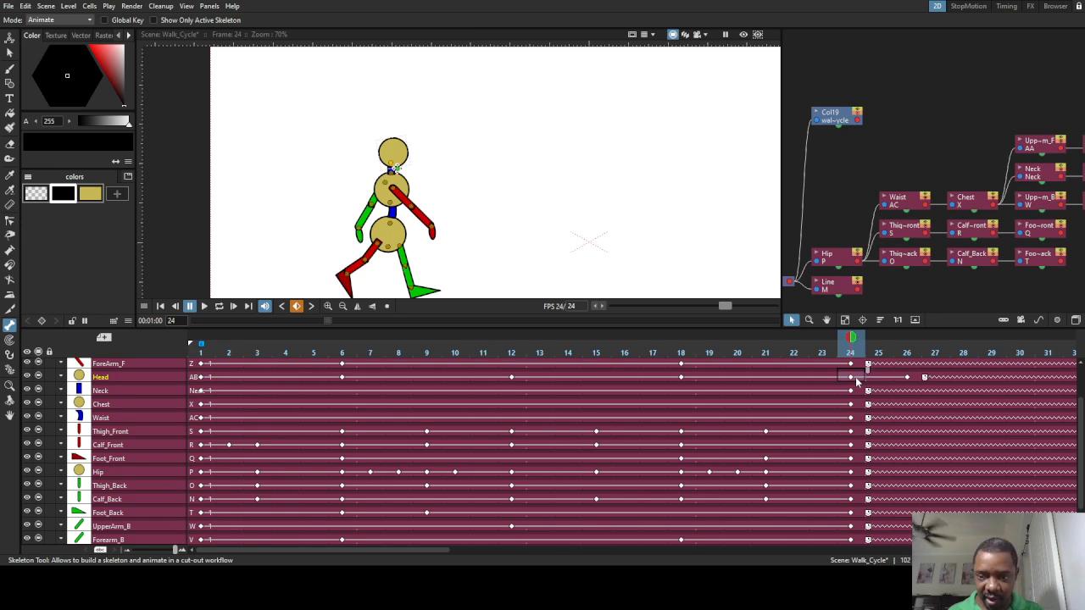
left_click_drag(856, 378, 882, 381)
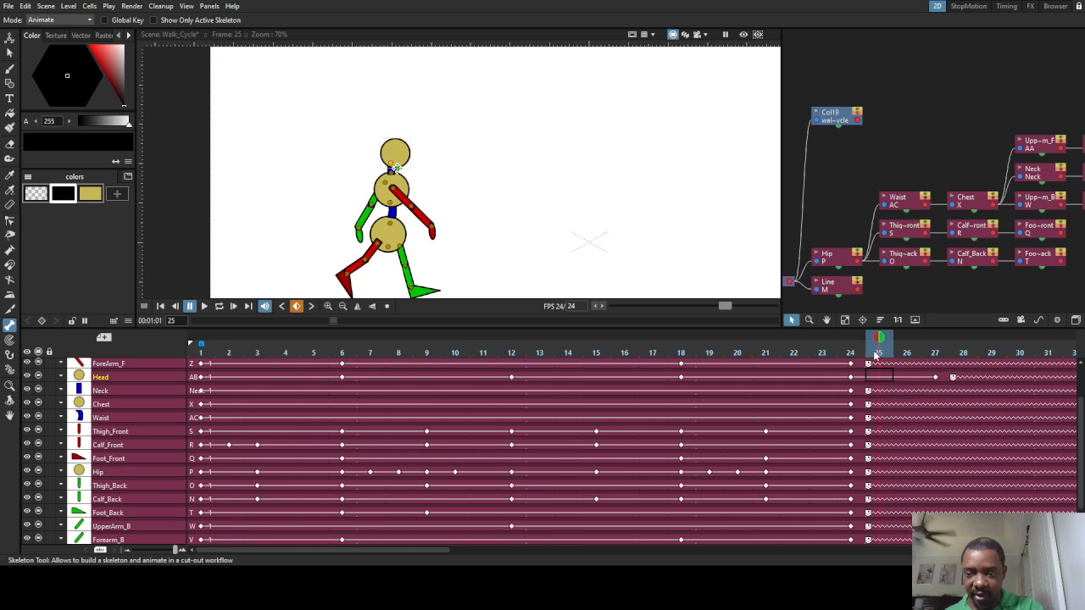
left_click(936, 379)
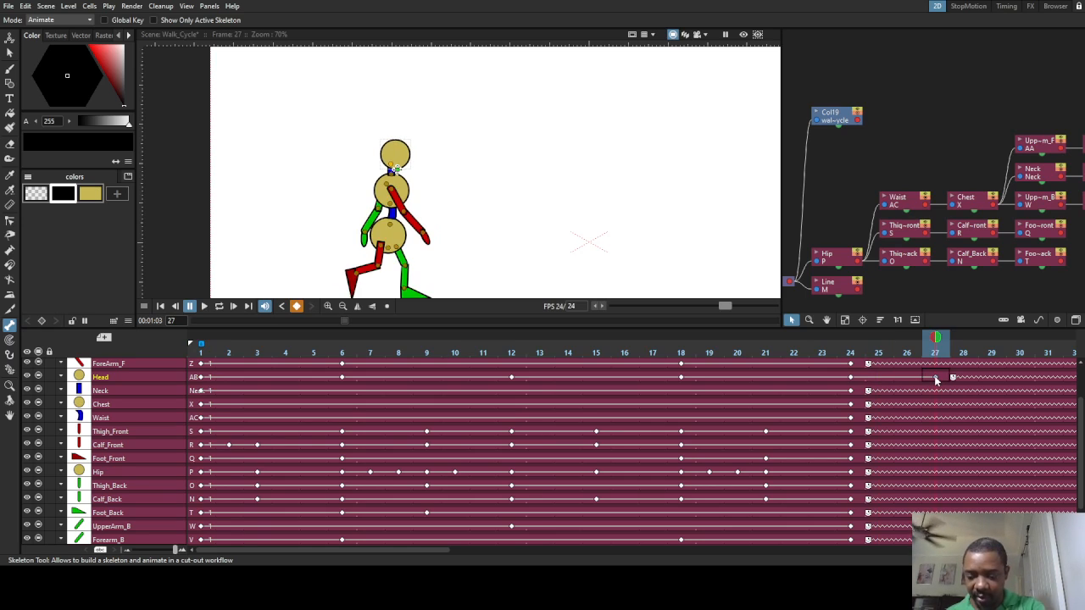
key("ctrl+z")
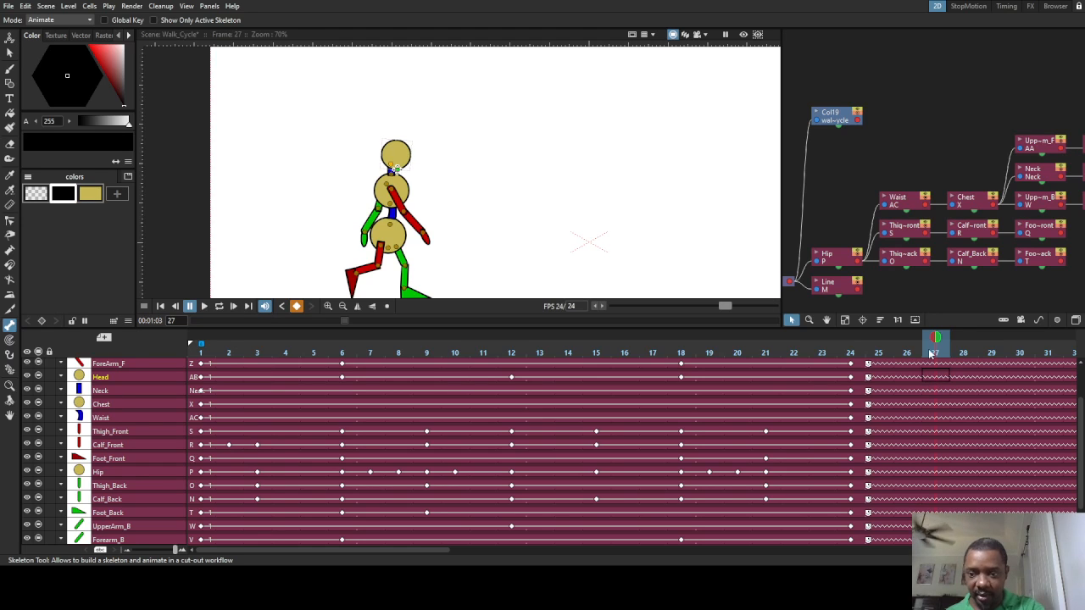
Play the walk cycle in a loop from frame 1 to review the head movement, then stop playback
left_click_drag(936, 342, 200, 341)
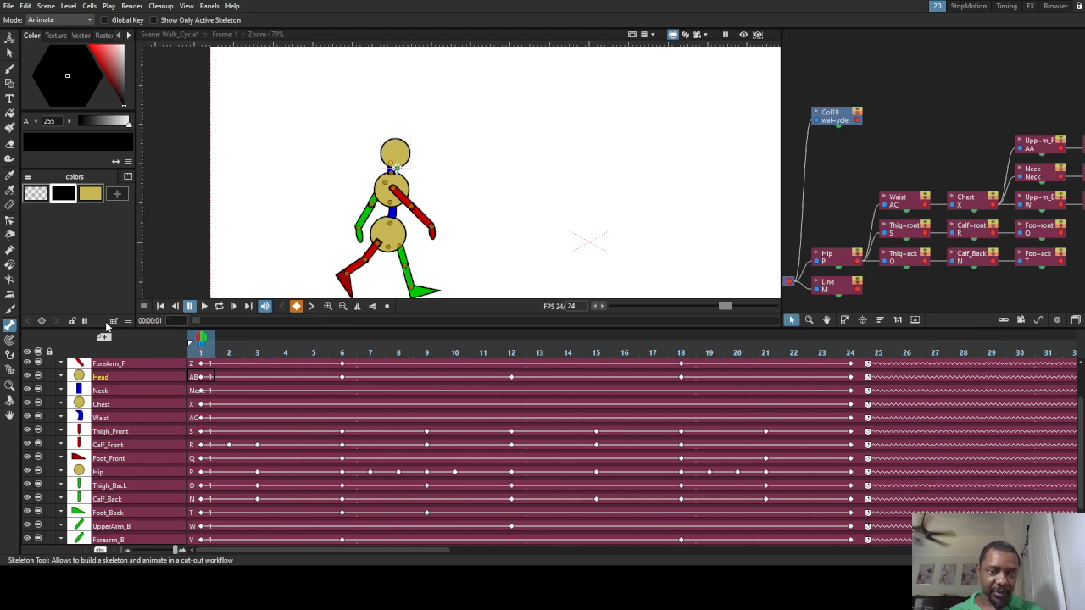
left_click(205, 307)
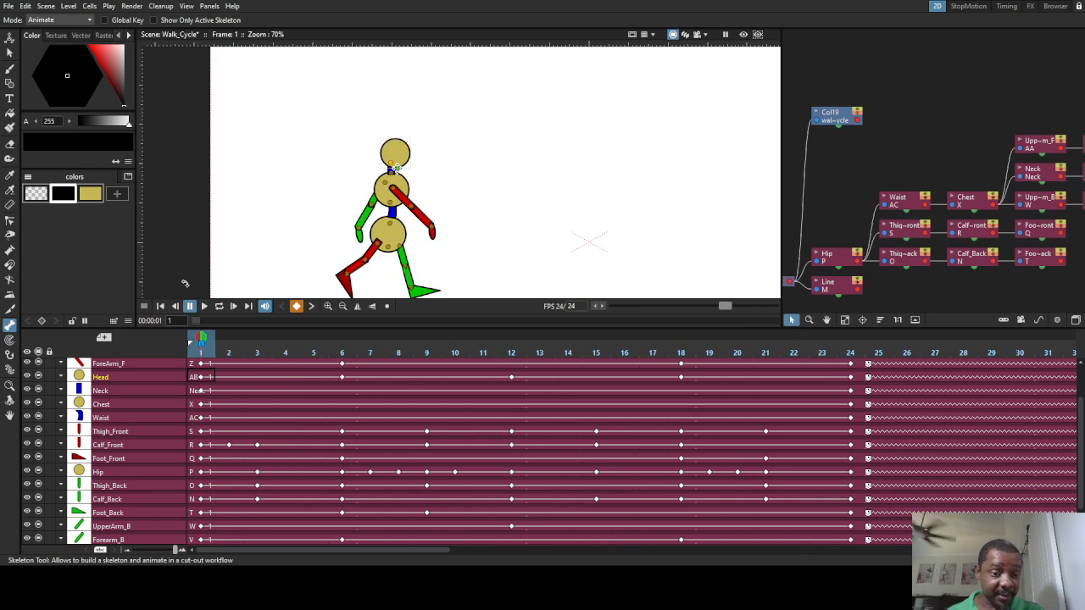
left_click(218, 306)
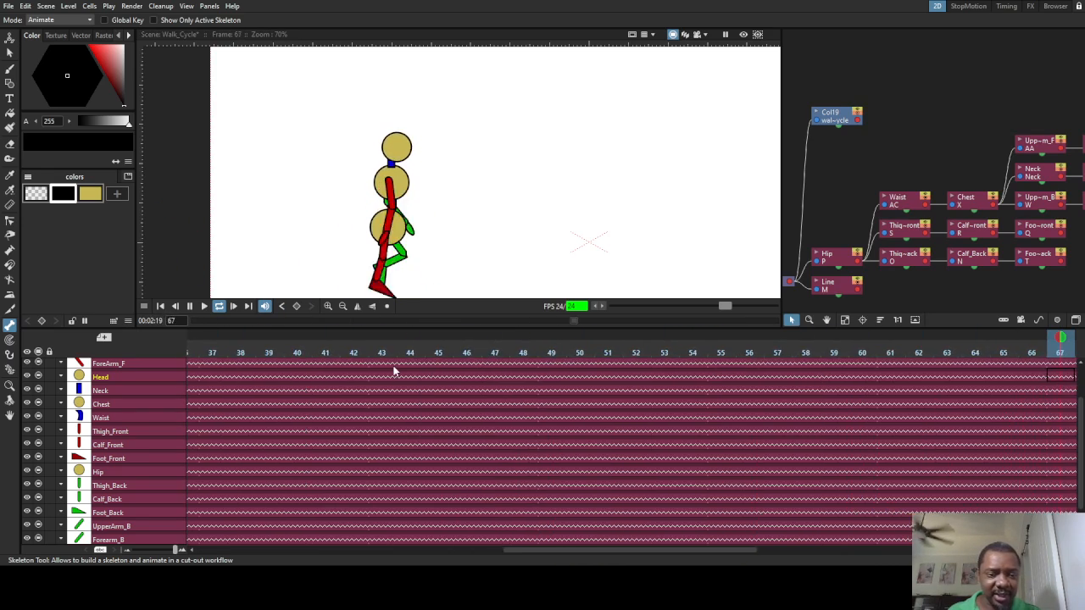
left_click(222, 308)
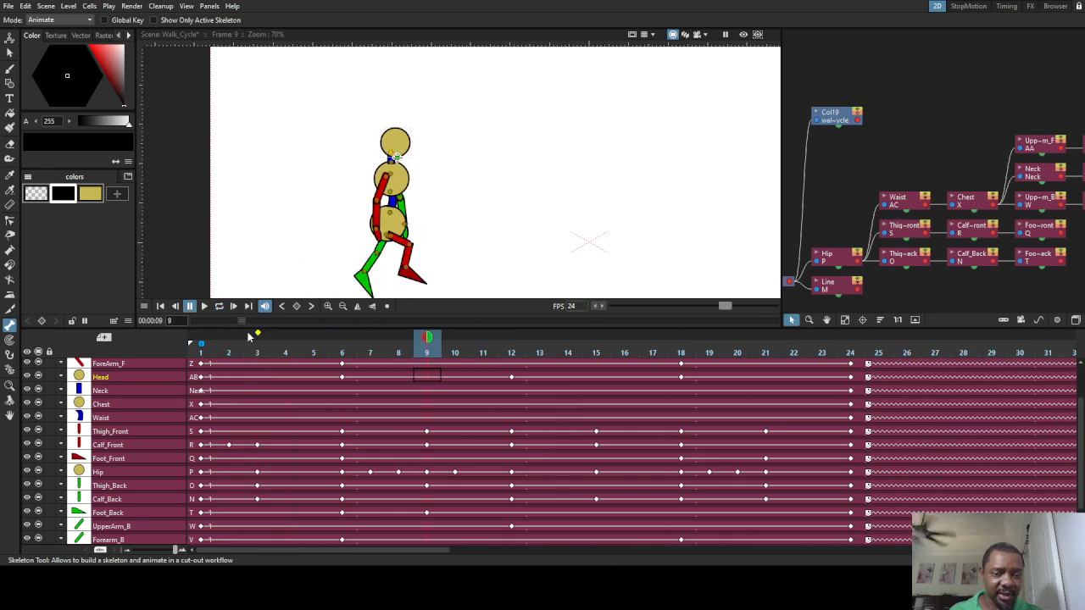
At frame 6, rotate the Chest slightly forward to lean the upper body
left_click_drag(419, 346, 342, 349)
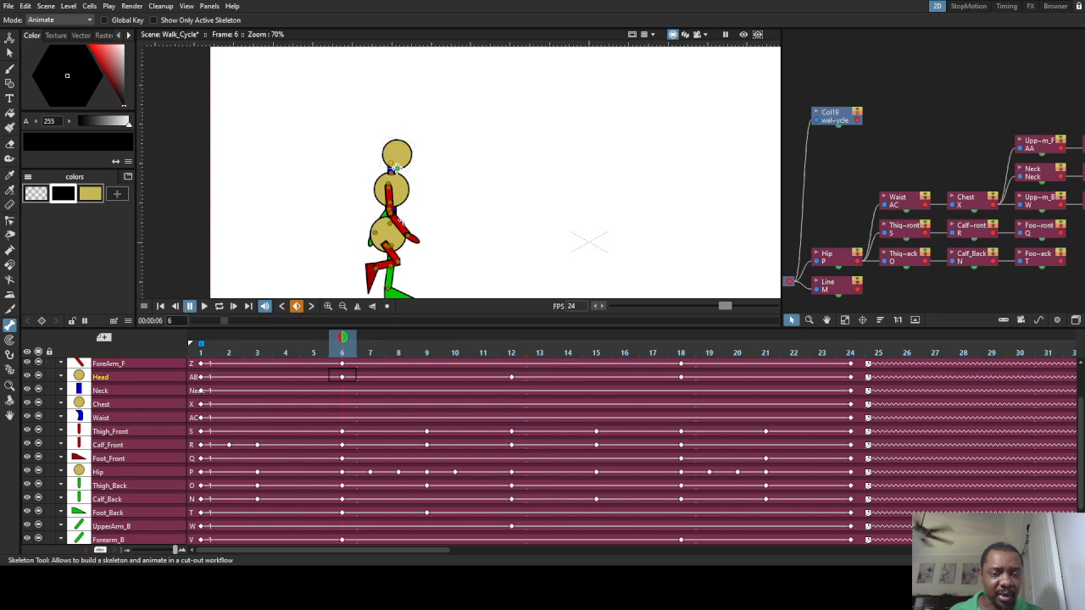
left_click(394, 173)
scroll(402, 178, "up", 5)
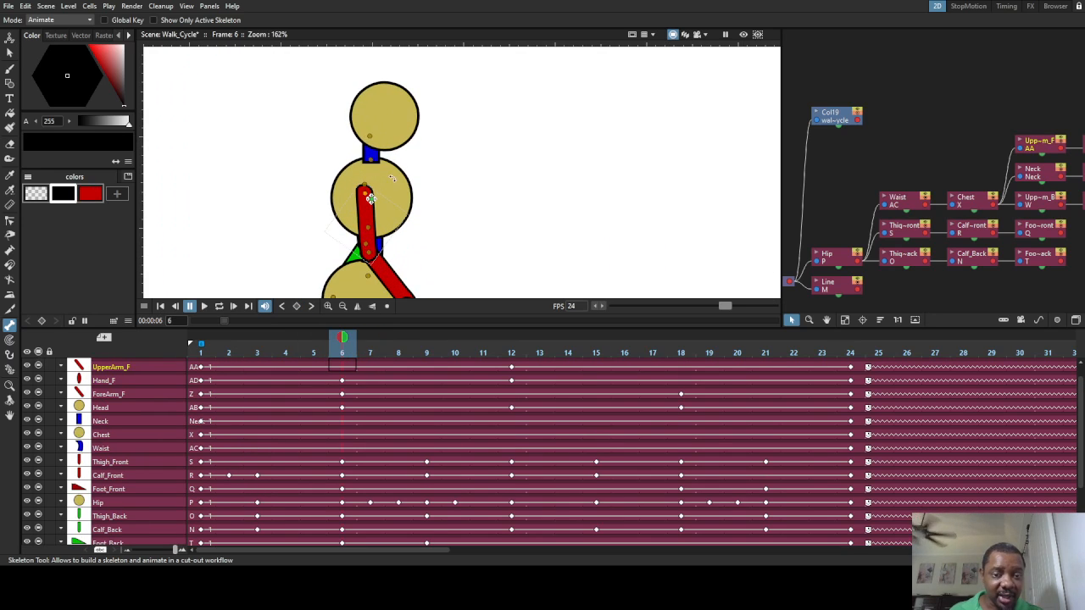
left_click_drag(399, 176, 410, 184)
left_click(405, 186)
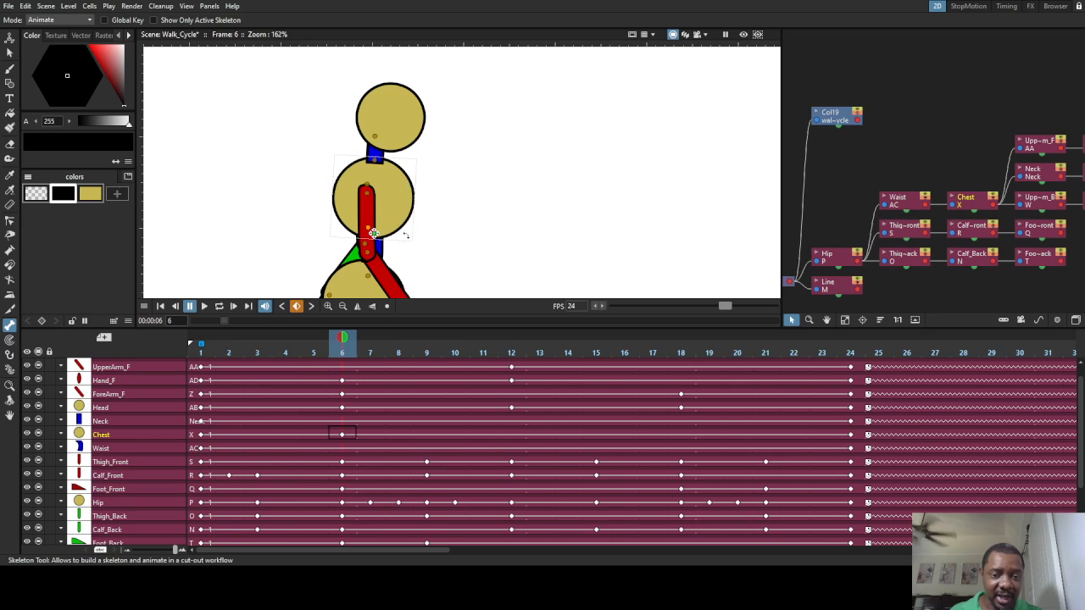
Try to copy ForeArm_F's keys from frames 1 and 6 to frame 12 onward, moving the second copy to frame 18
left_click_drag(340, 335, 510, 358)
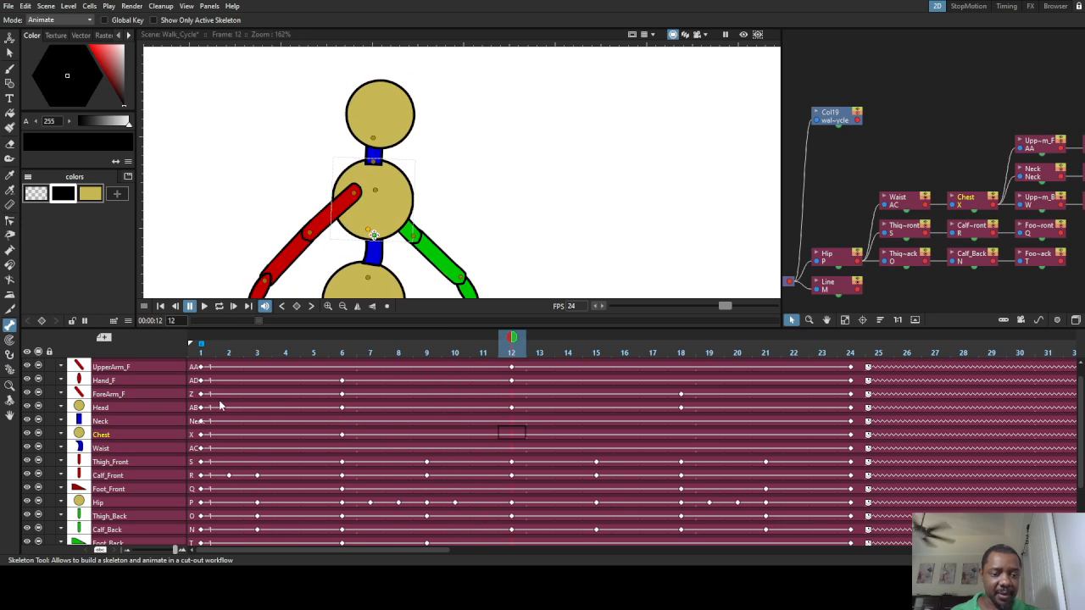
left_click(201, 395)
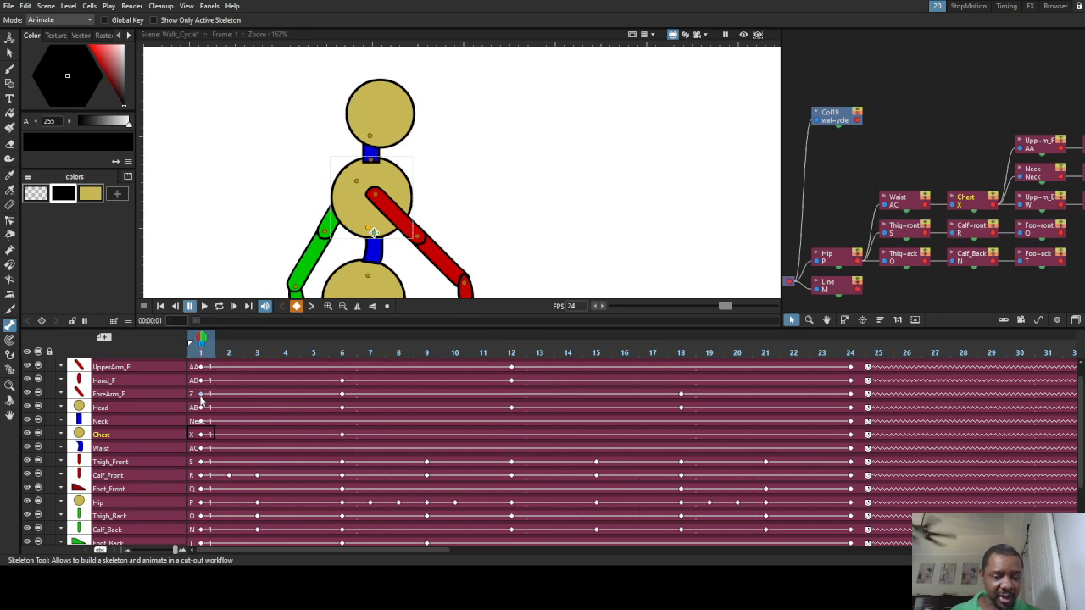
left_click(343, 395)
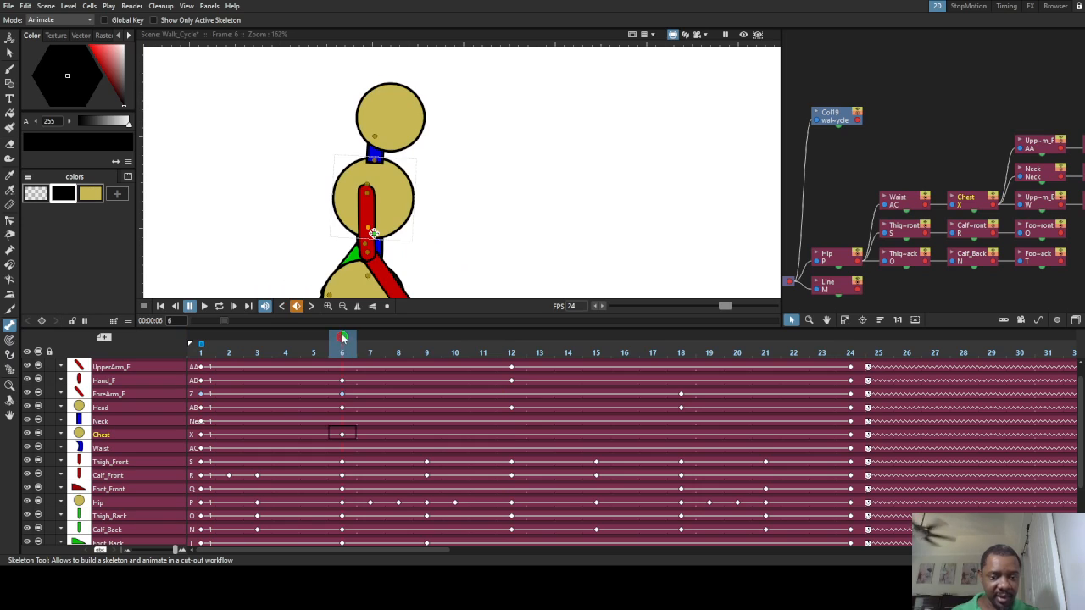
left_click_drag(342, 337, 505, 350)
left_click(512, 394)
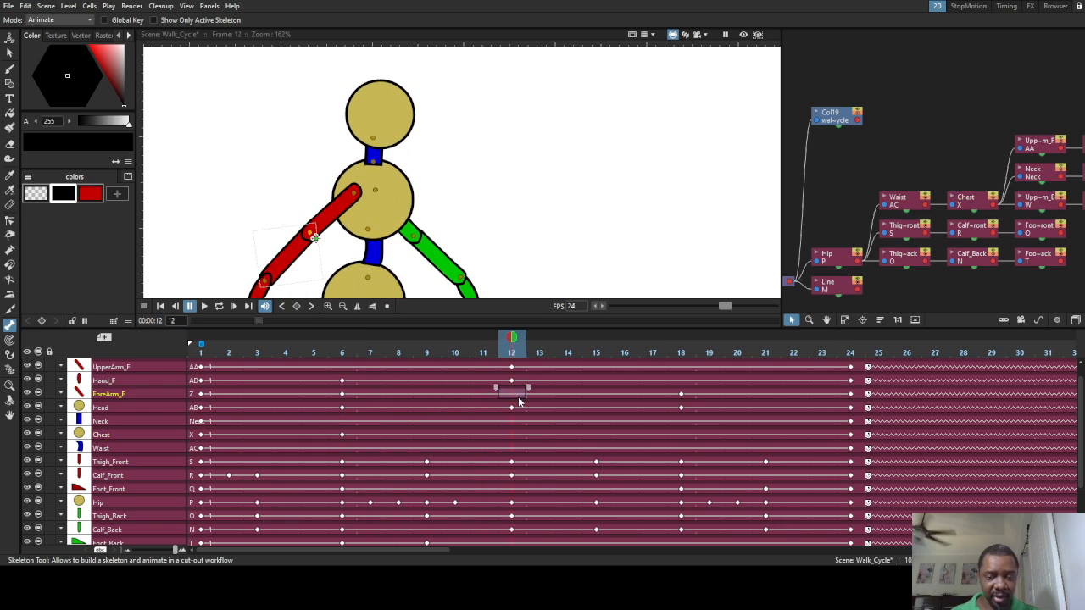
key("ctrl+v")
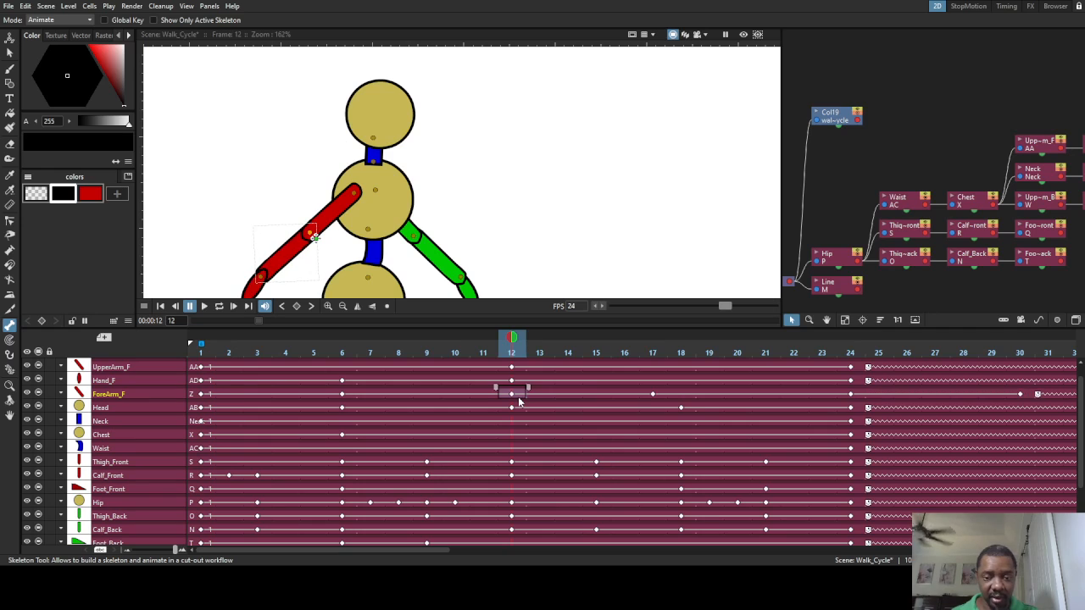
left_click(652, 394)
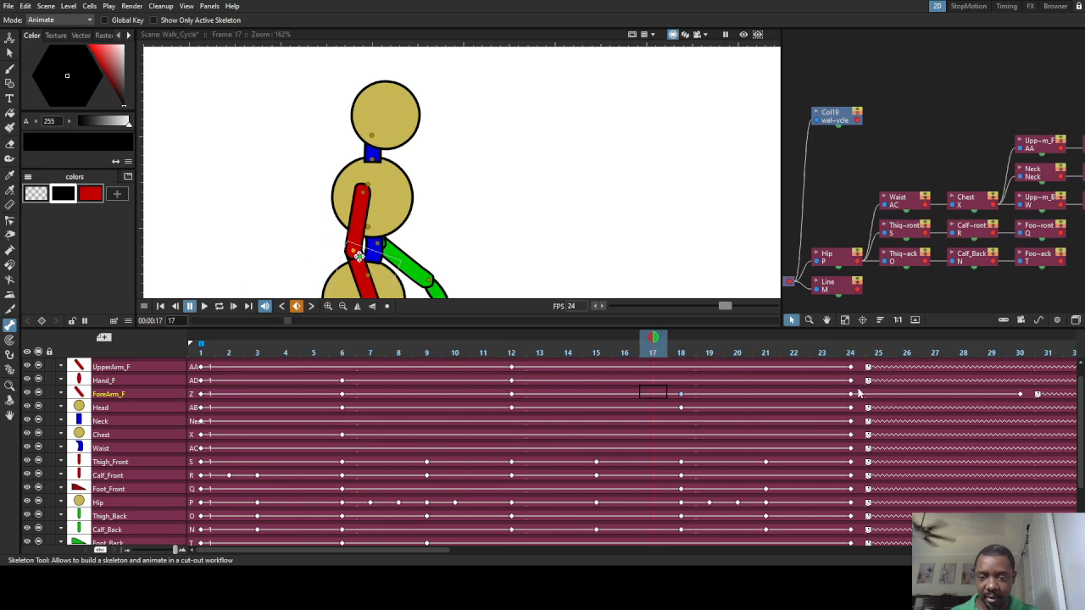
Add Chest keys at frames 12 and 18 of the walk cycle
left_click_drag(656, 337, 304, 377)
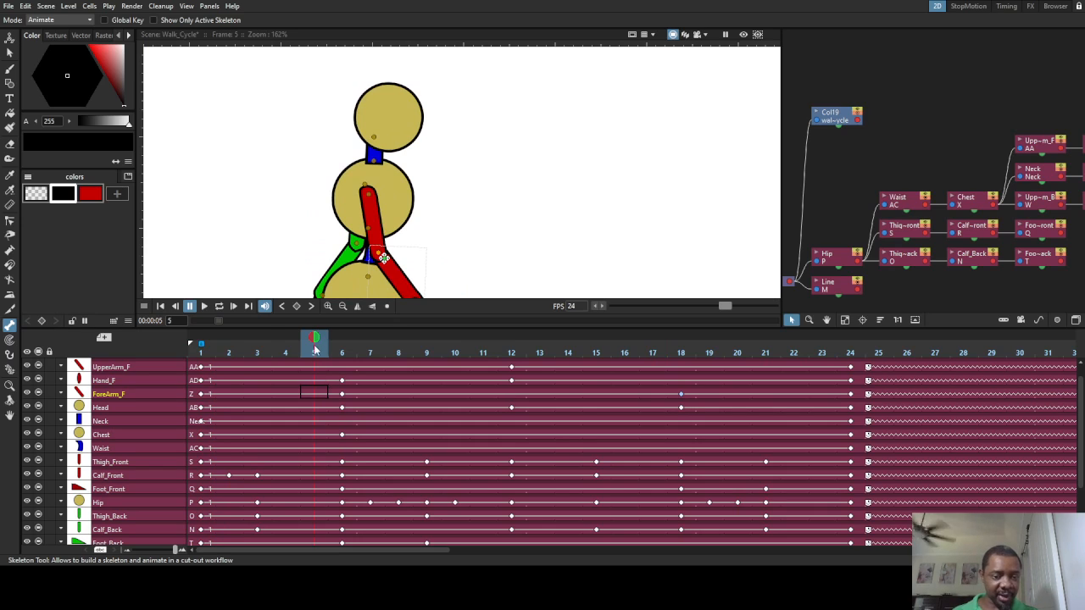
left_click_drag(315, 349, 506, 367)
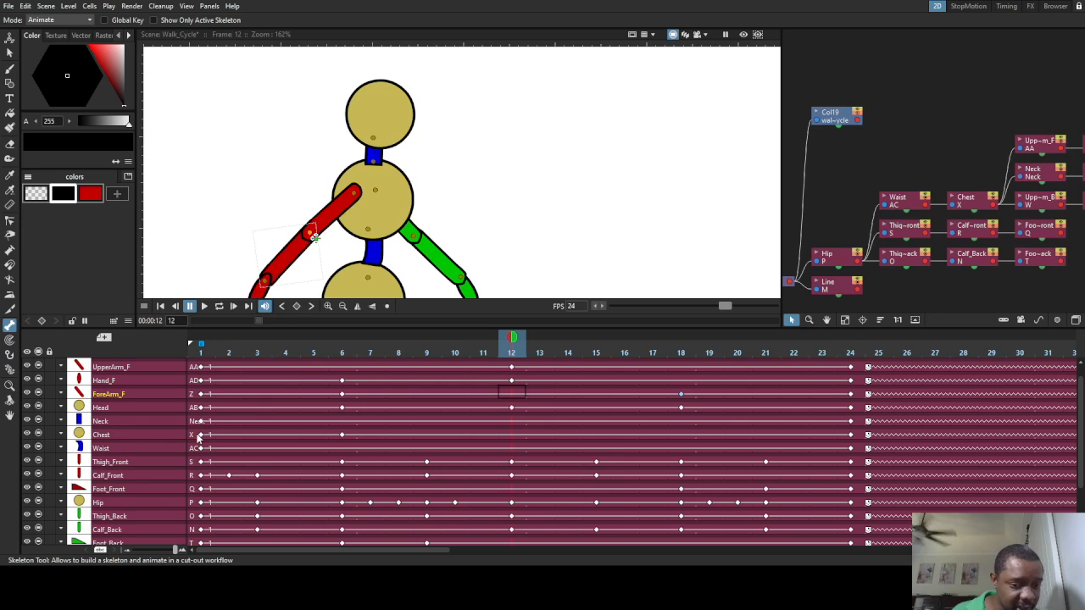
key("alt+comma")
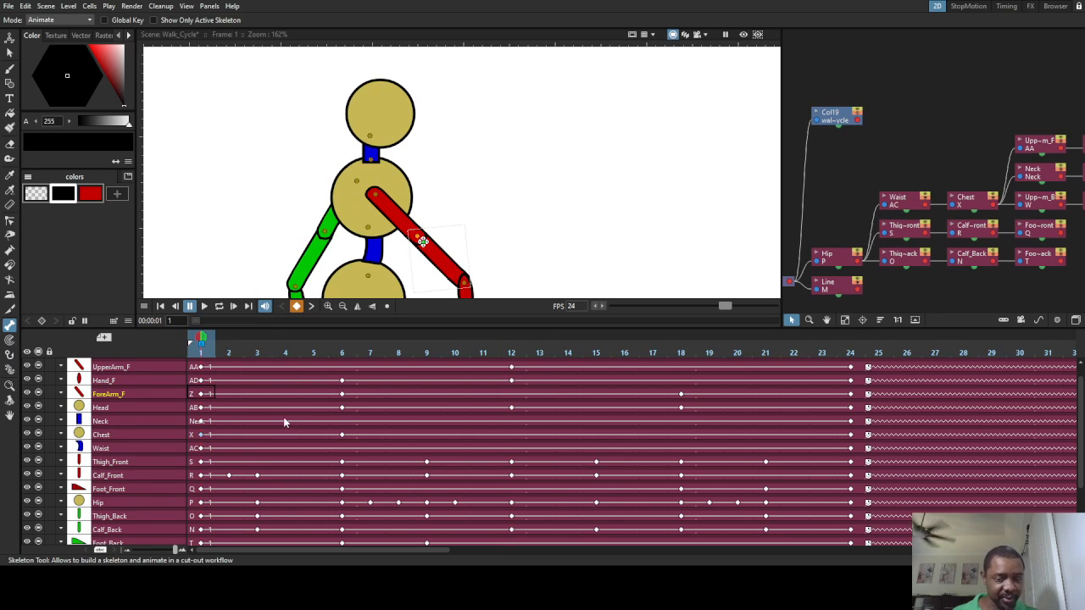
left_click_drag(201, 343, 257, 350)
key("alt+comma")
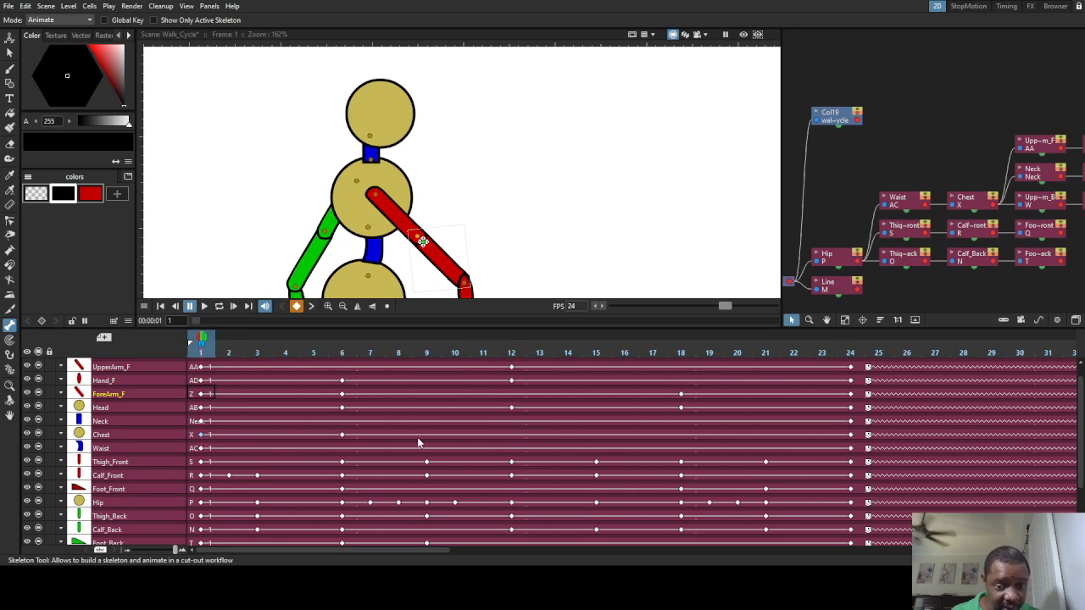
left_click(512, 434)
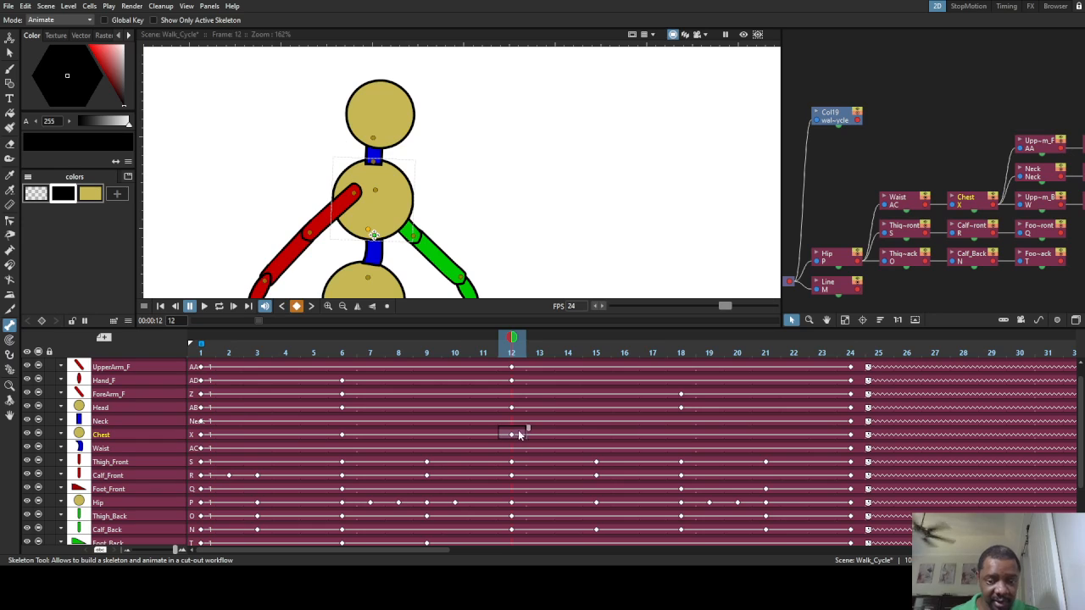
left_click(683, 434)
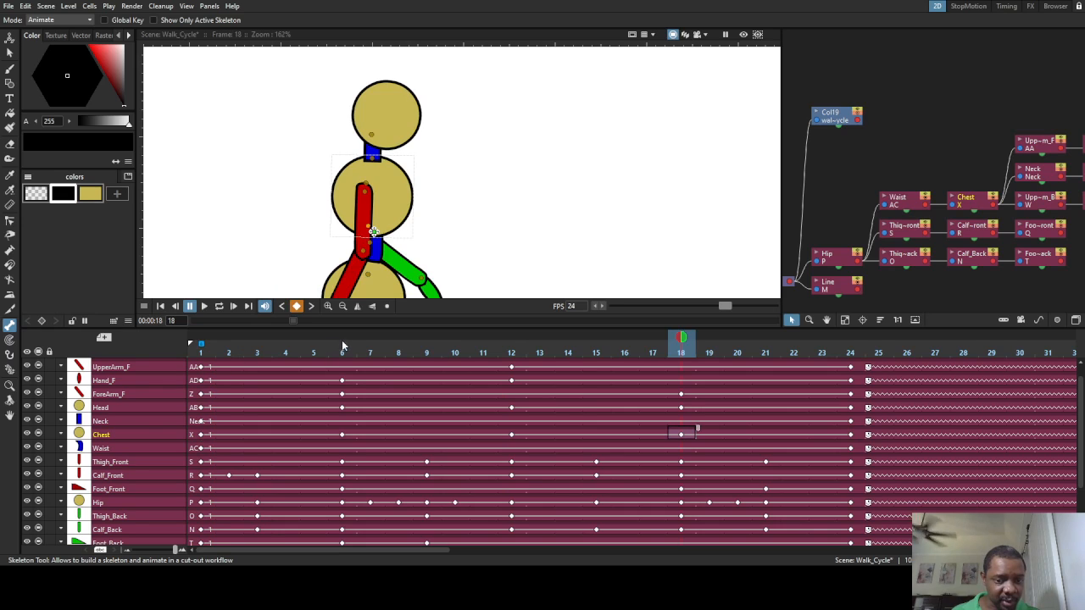
Check the Chest pose at frames 6 and 12, then replace its frame 12 key with a copy of the frame 1 key
left_click_drag(671, 334, 340, 363)
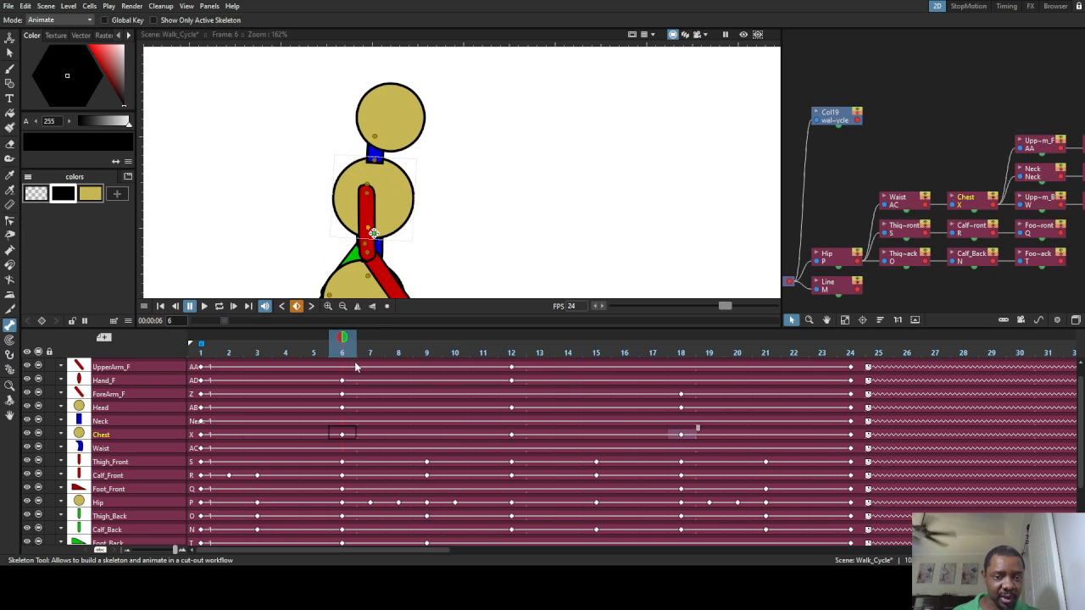
left_click_drag(354, 361, 503, 376)
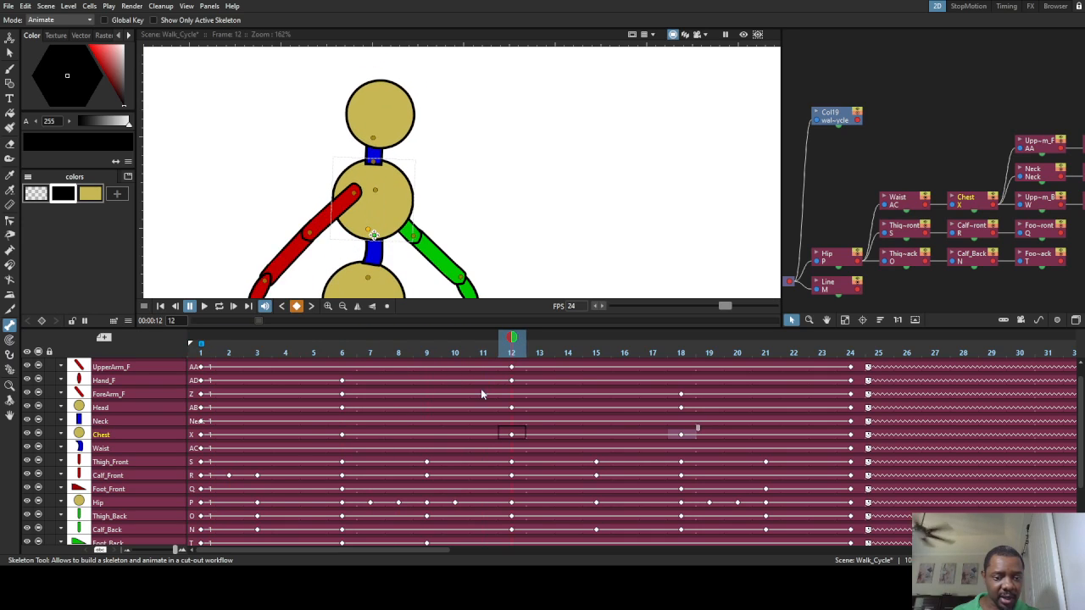
left_click(213, 435)
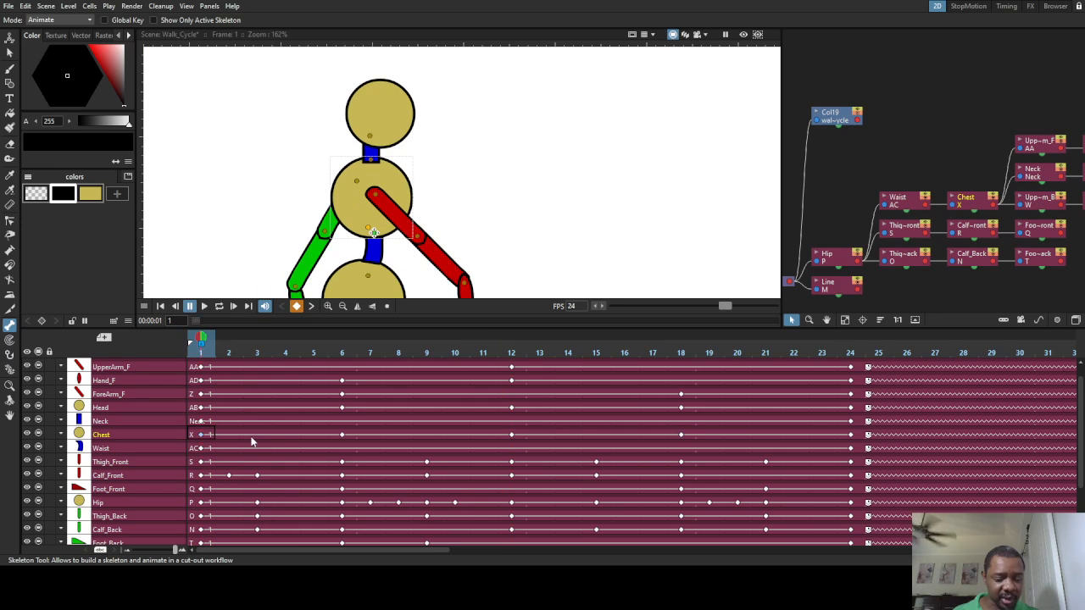
left_click(512, 437)
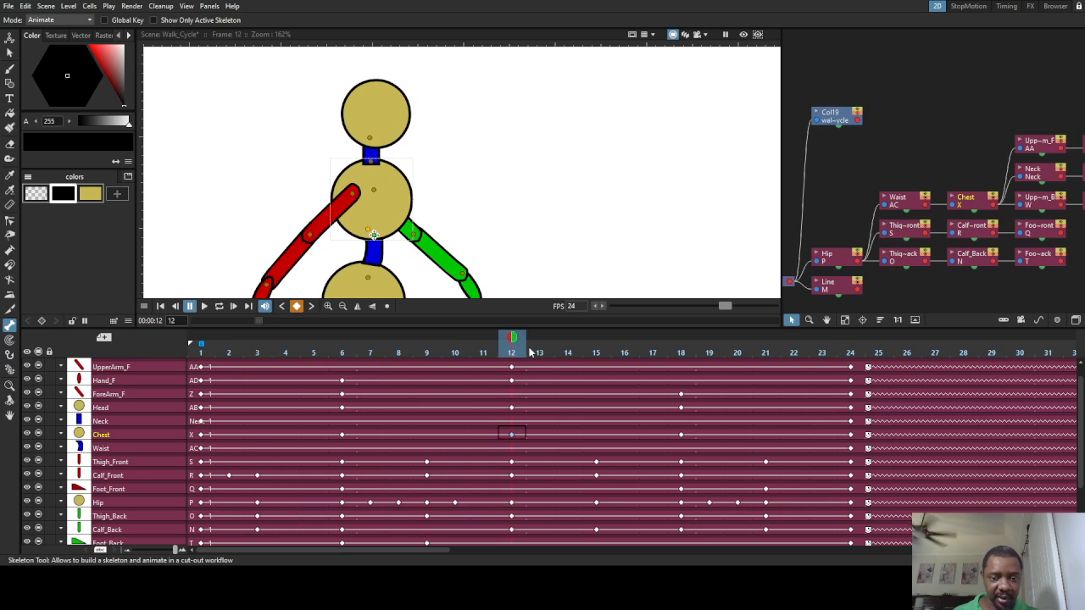
Inspect the Chest pose at frame 24 and play the walk cycle from frame 1 to review the upper-body movement
left_click(571, 341)
left_click_drag(571, 340, 840, 361)
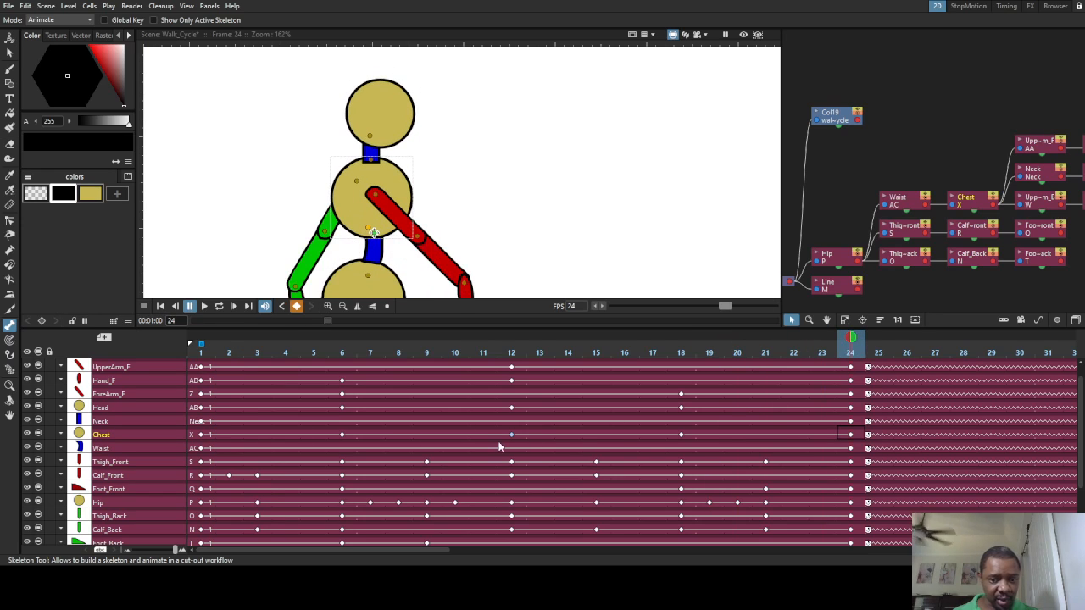
left_click(851, 435)
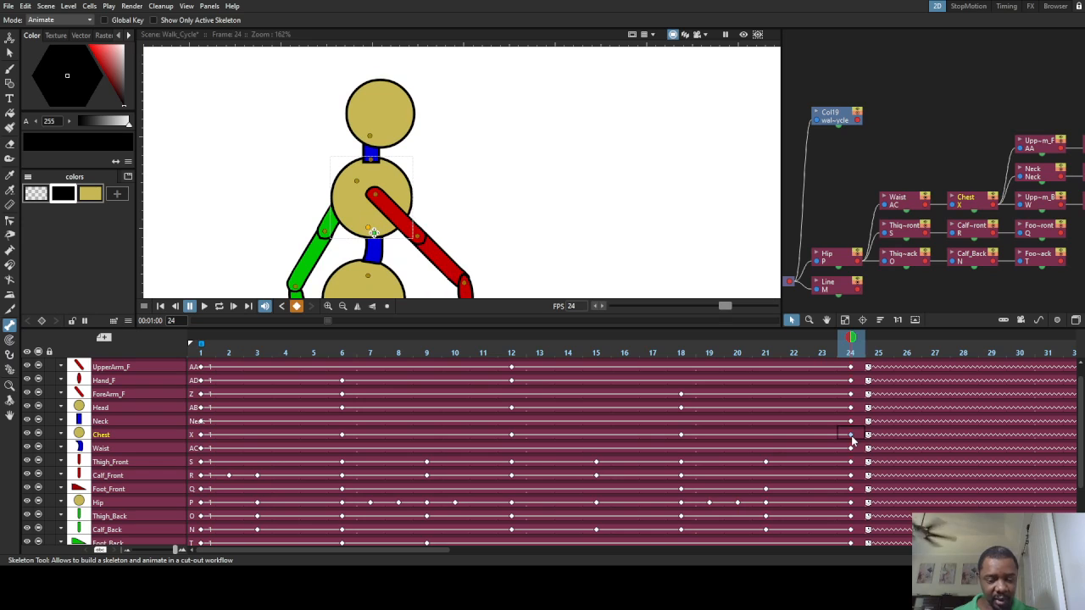
left_click_drag(846, 339, 152, 340)
scroll(330, 112, "down", 4)
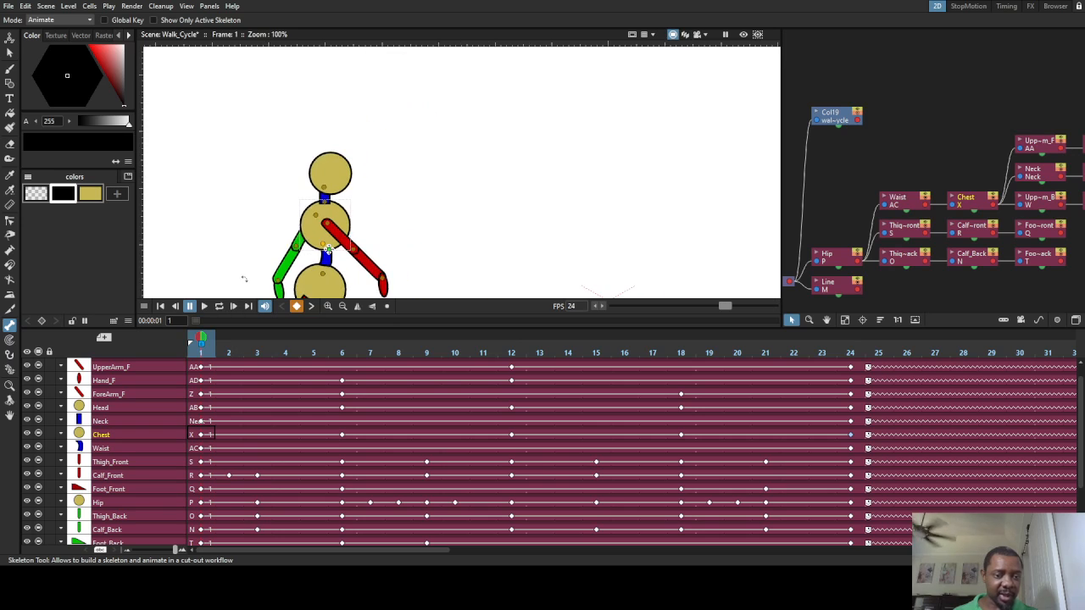
left_click(204, 306)
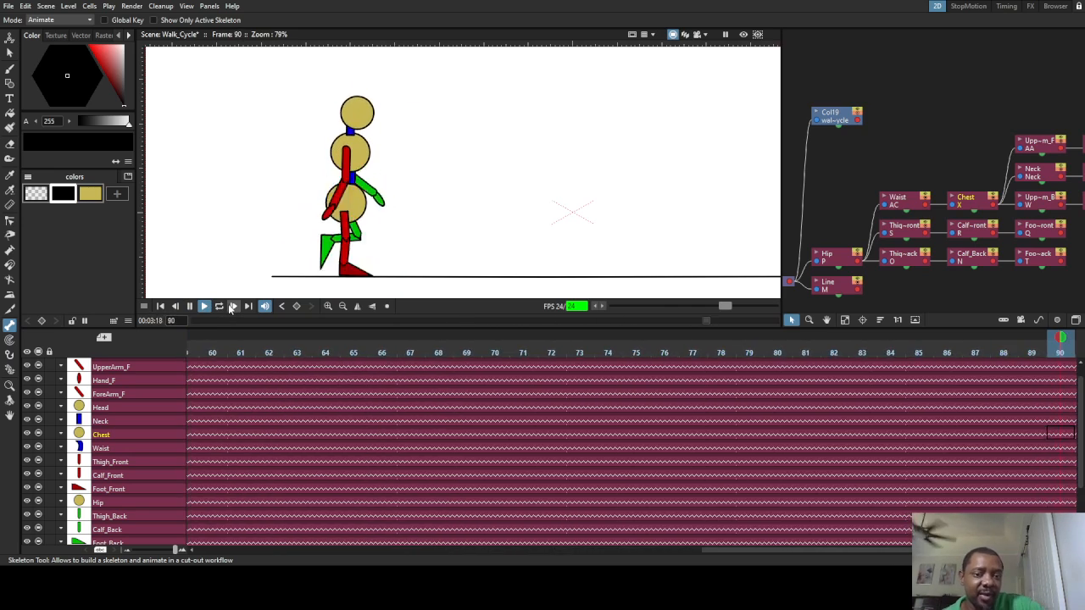
left_click(230, 309)
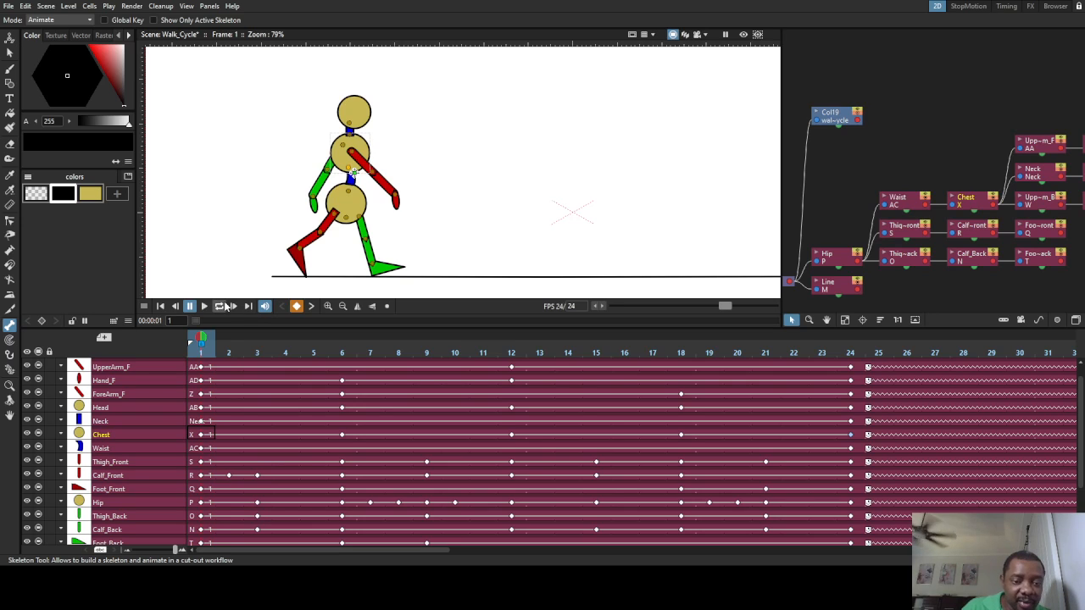
Save the walk cycle scene
left_click_drag(201, 341, 204, 431)
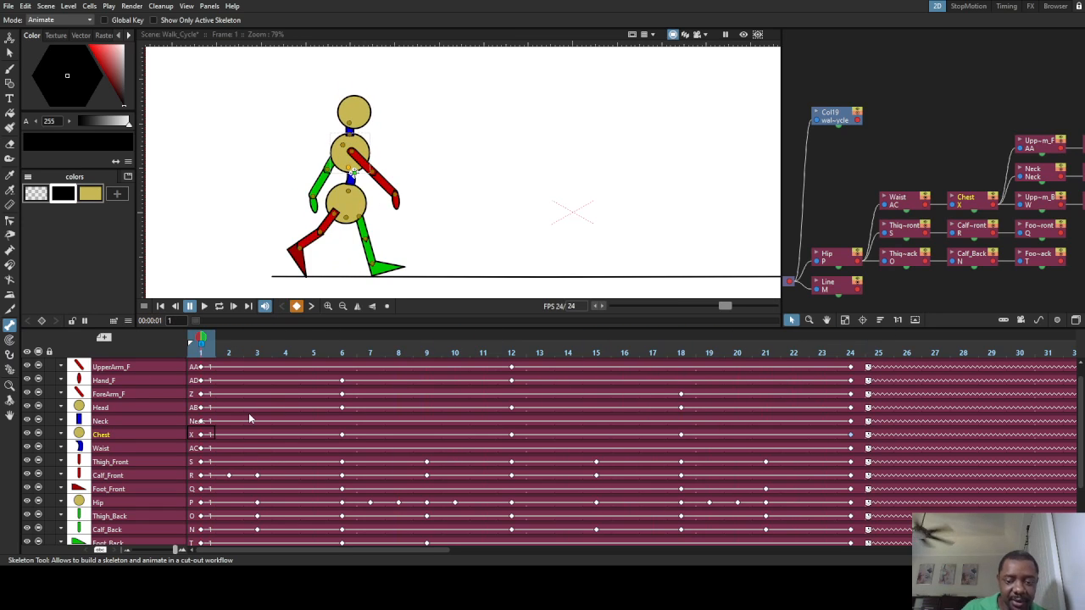
left_click(132, 6)
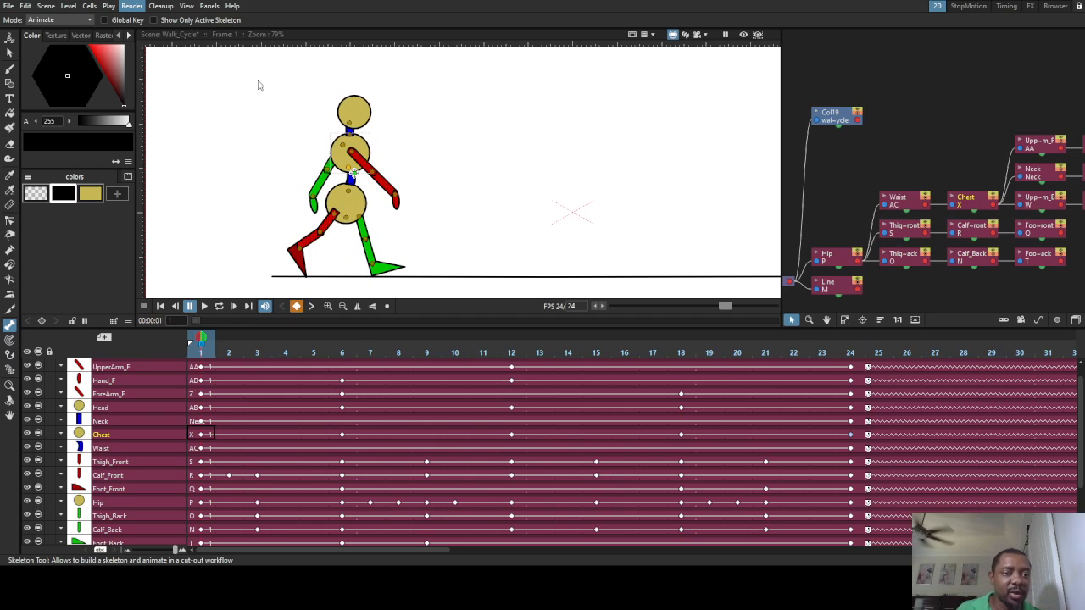
left_click(183, 73)
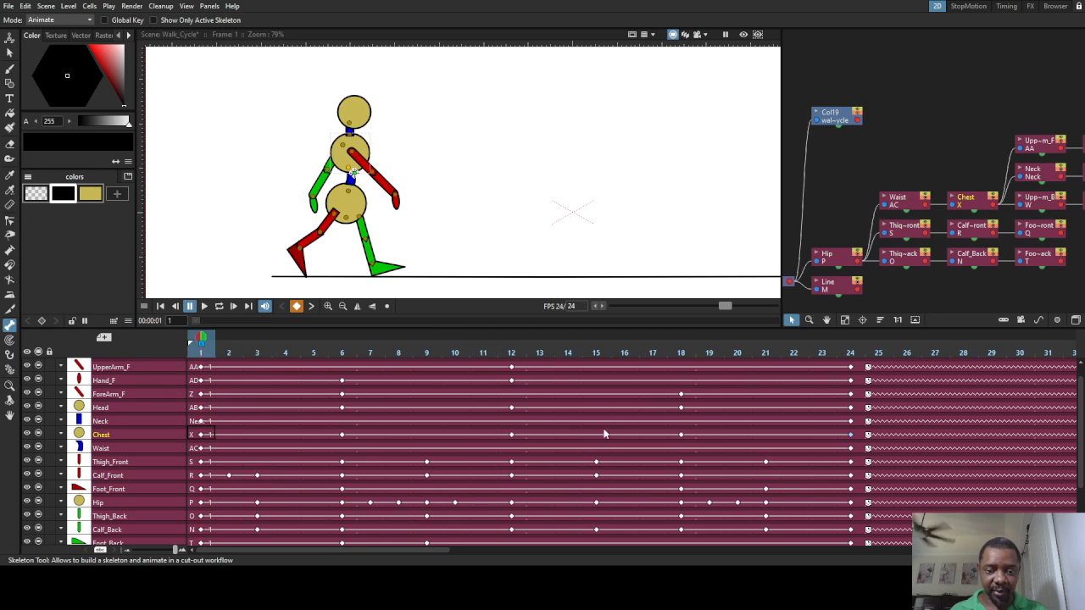
key("ctrl+s")
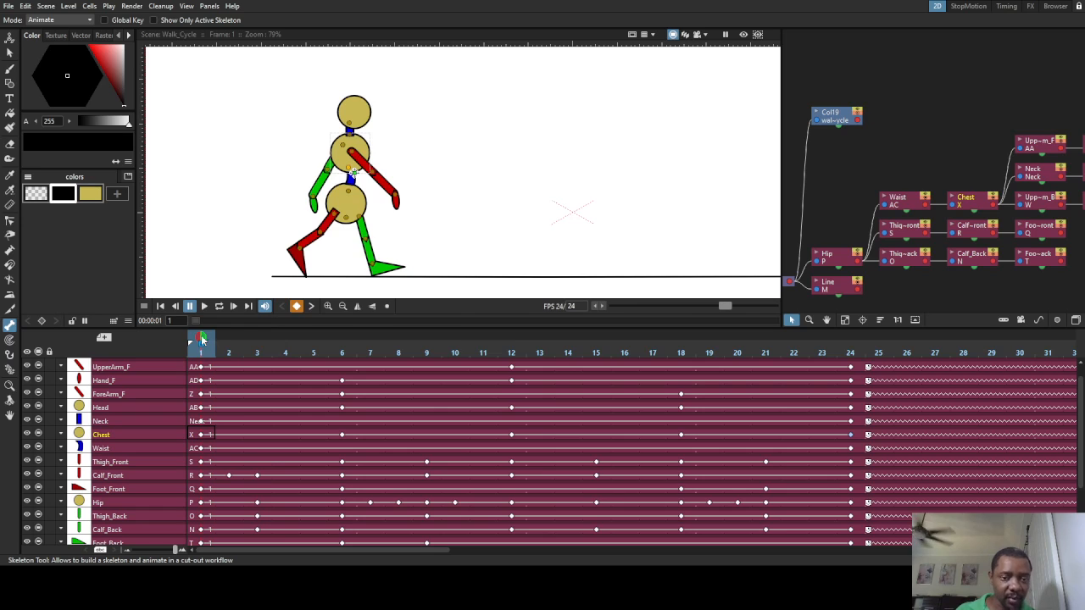
Delete all of the Chest's keys from frame 1 through frame 24
mouse_move(204, 343)
left_mouse_down()
mouse_move(588, 355)
mouse_move(180, 338)
mouse_move(623, 375)
left_mouse_up()
left_click(202, 434)
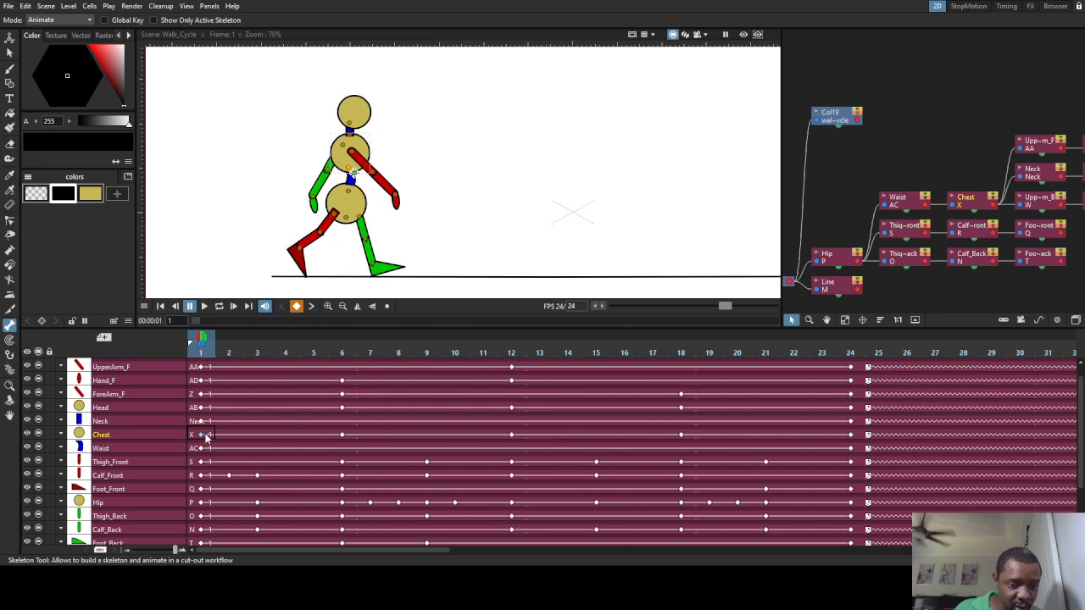
left_click(850, 435)
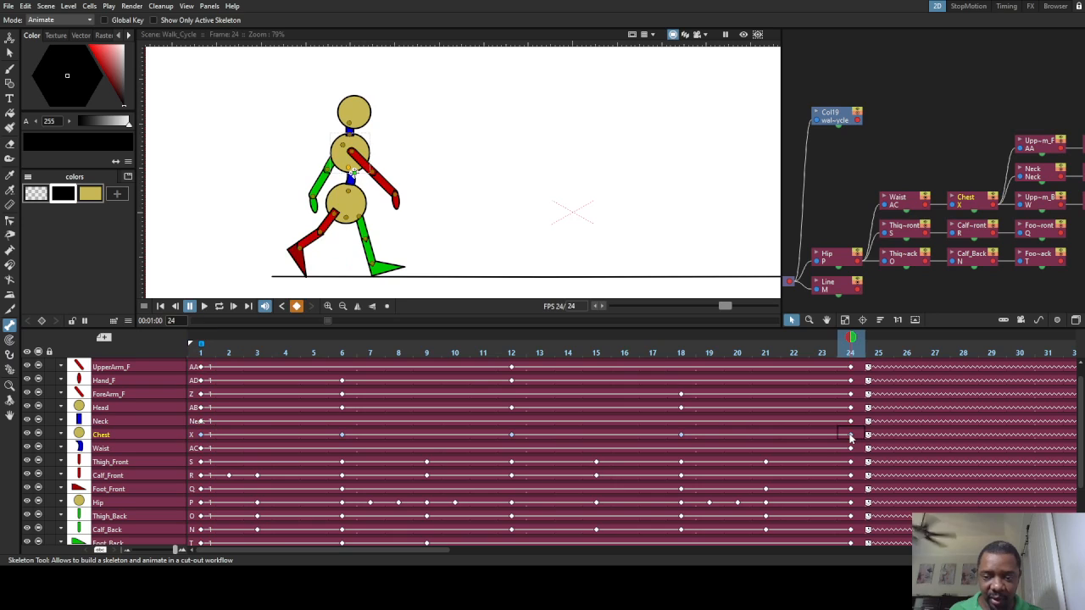
key("Delete")
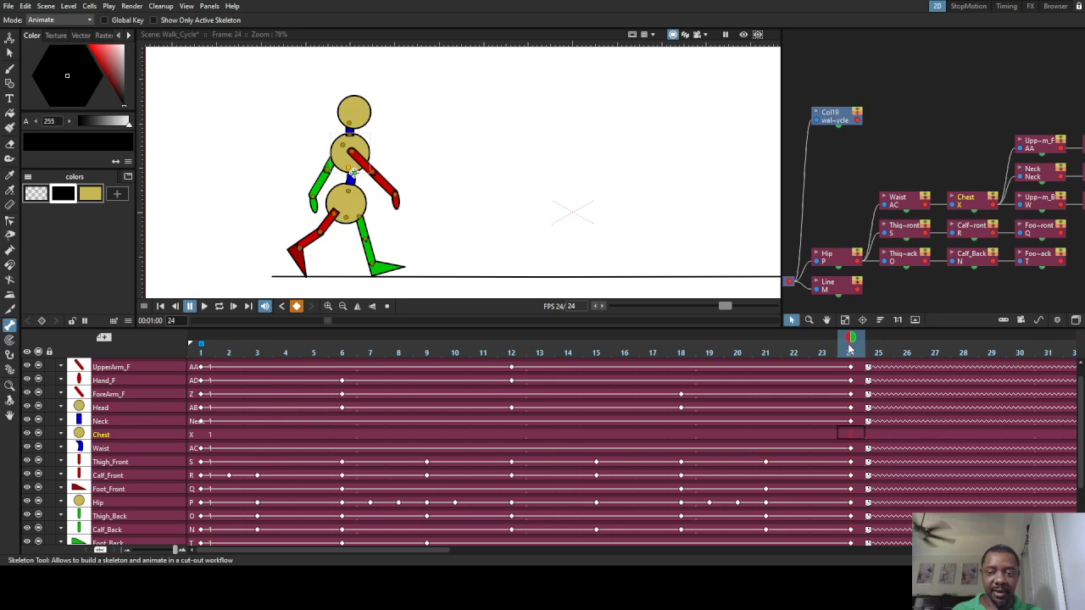
Play the walk cycle in a loop from frame 1 to review it without chest rotation keys
left_click_drag(849, 341, 201, 339)
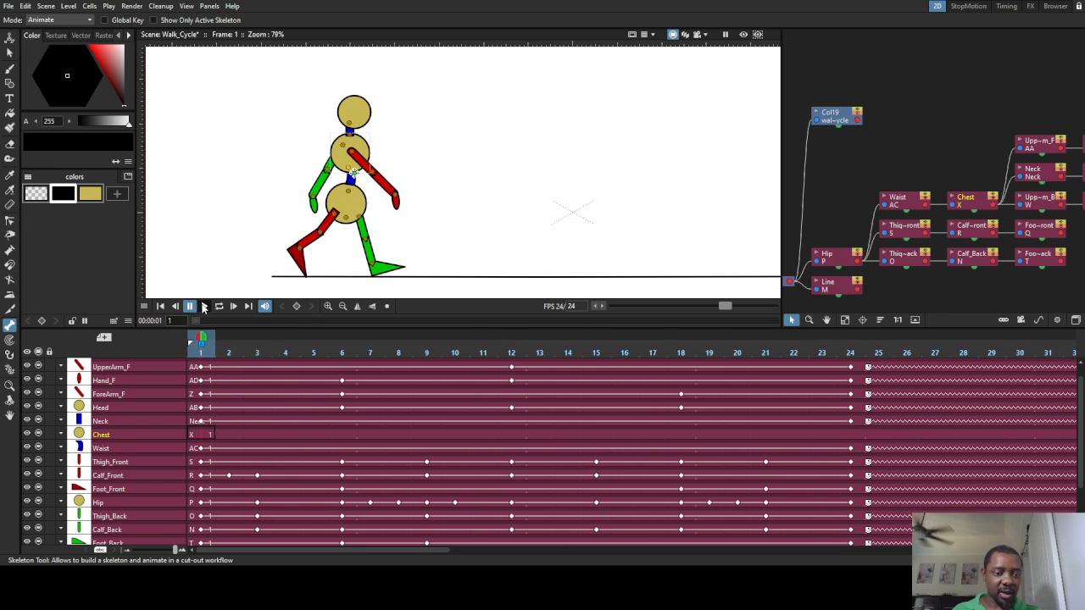
left_click(204, 306)
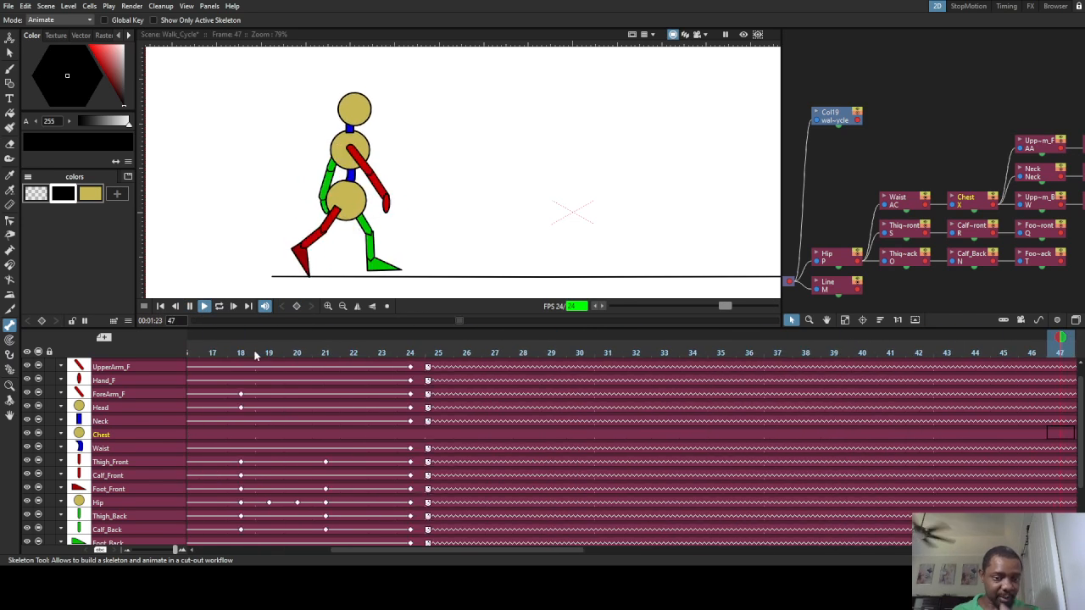
left_click(219, 306)
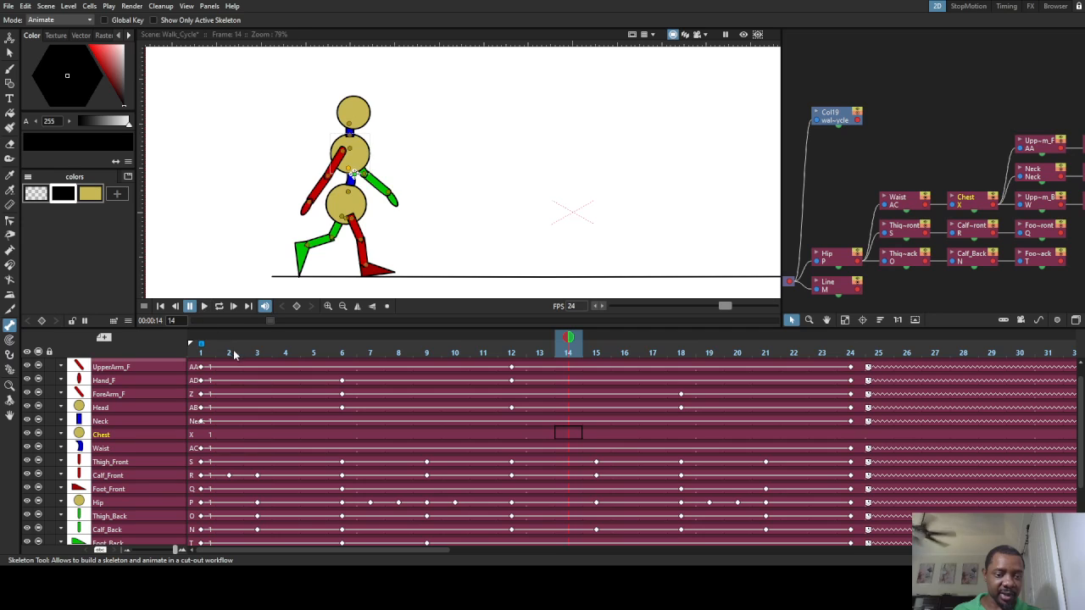
At frame 1, undo the accidental UpperArm_F rotation and rotate the Chest backward so the upper body leans back
left_click(258, 353)
left_click(201, 353)
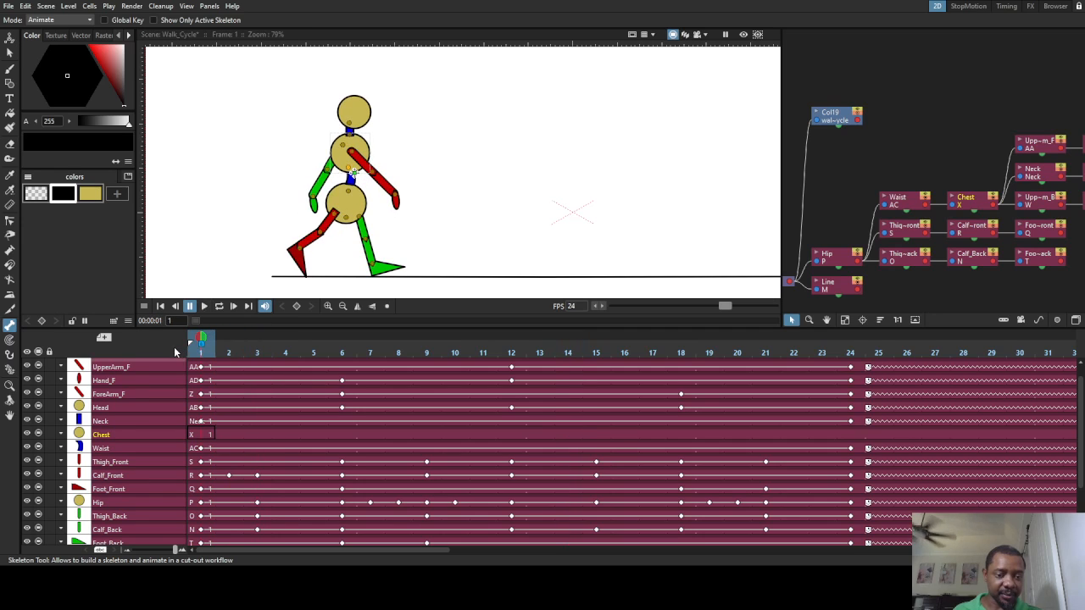
left_click(204, 435)
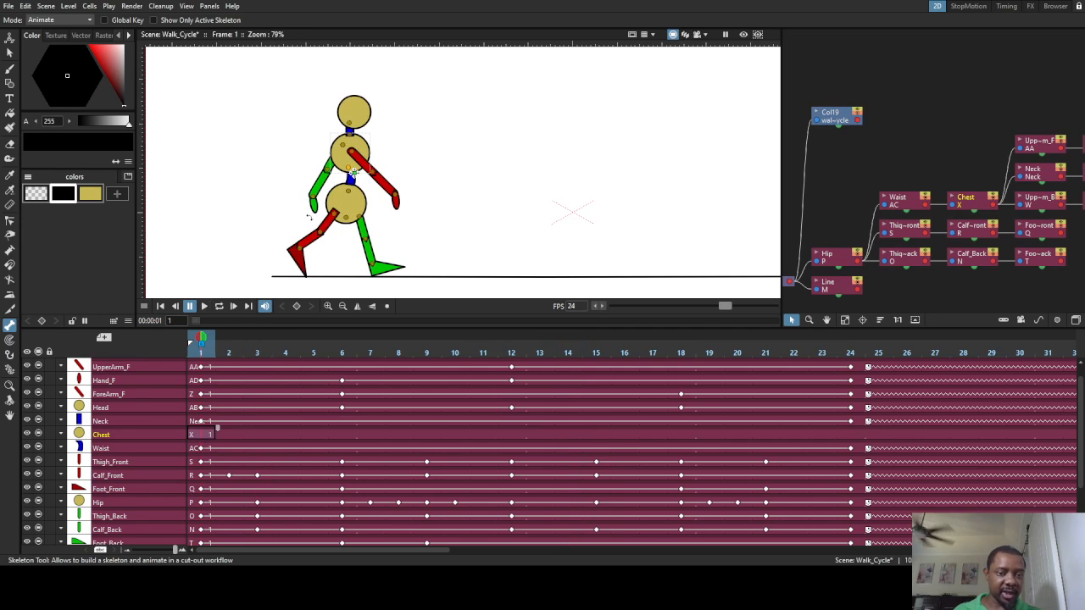
left_click_drag(357, 157, 358, 145)
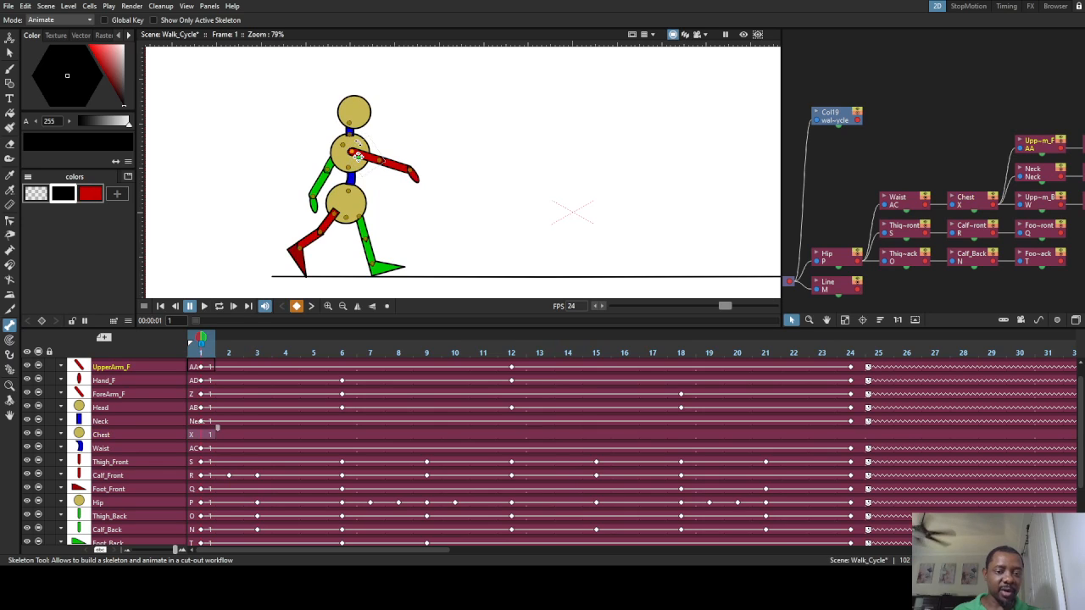
key("ctrl+z")
scroll(356, 155, "up", 4)
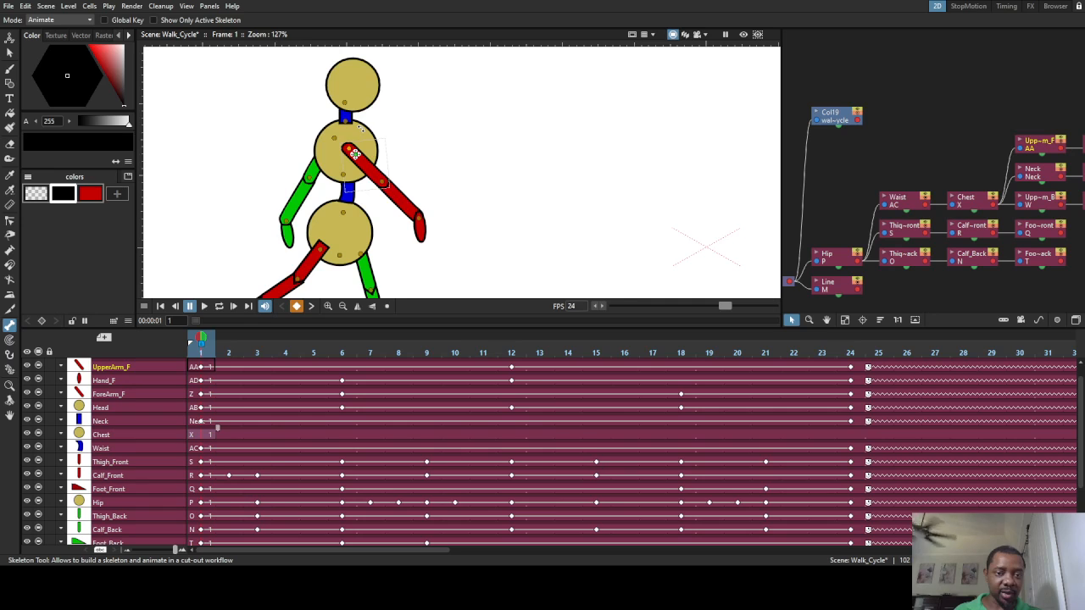
scroll(354, 153, "up", 4)
left_click(342, 122)
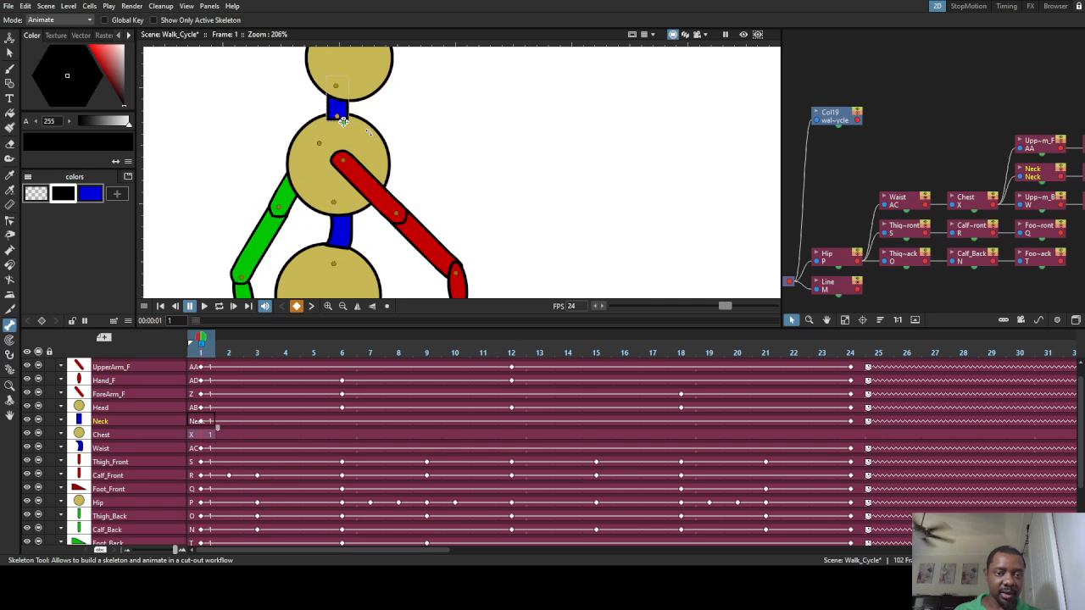
left_click(372, 140)
scroll(375, 143, "up", 2)
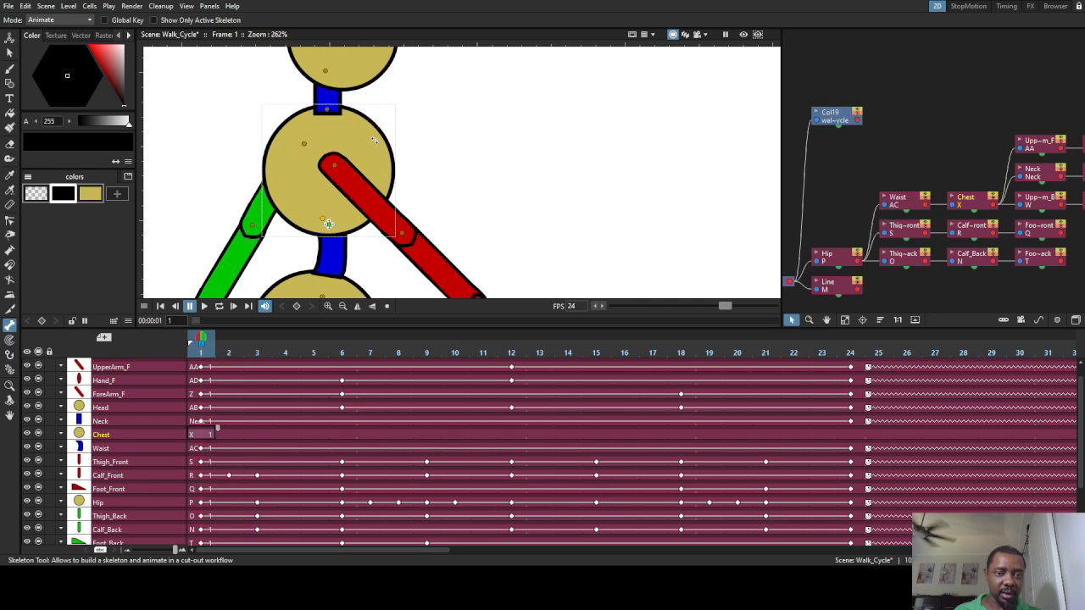
left_click_drag(376, 143, 353, 121)
Play the walk cycle in a loop with the whole character in view to review the backward chest lean
scroll(327, 224, "down", 5)
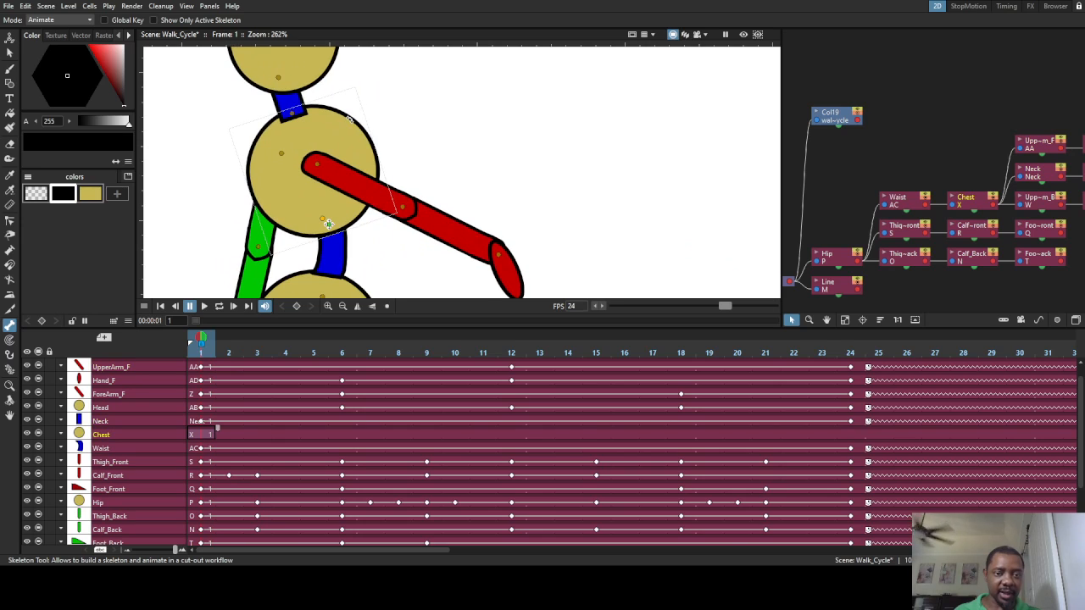
scroll(354, 190, "down", 2)
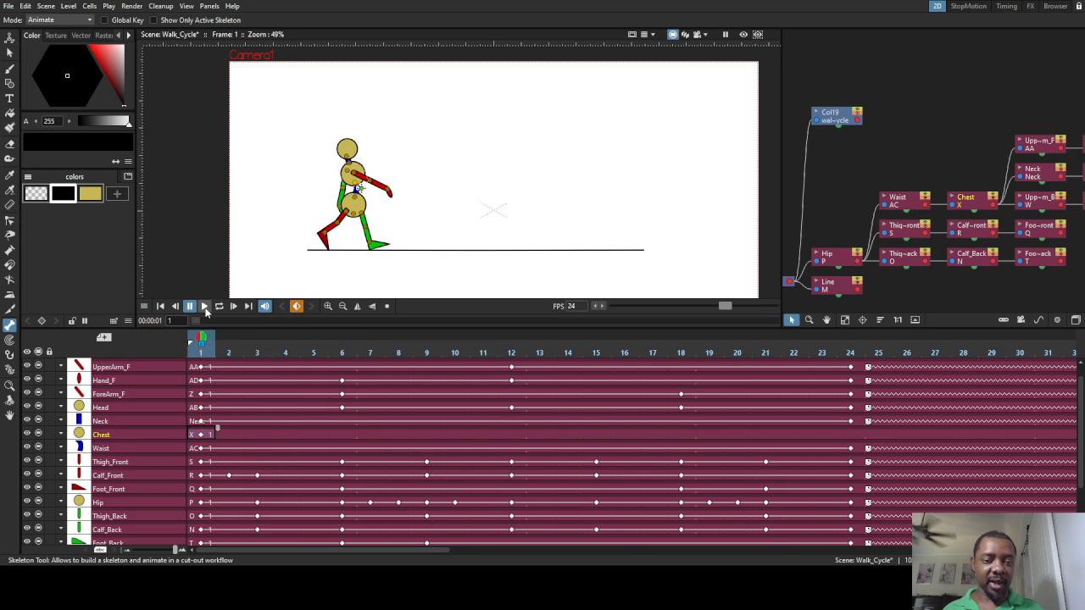
left_click(204, 306)
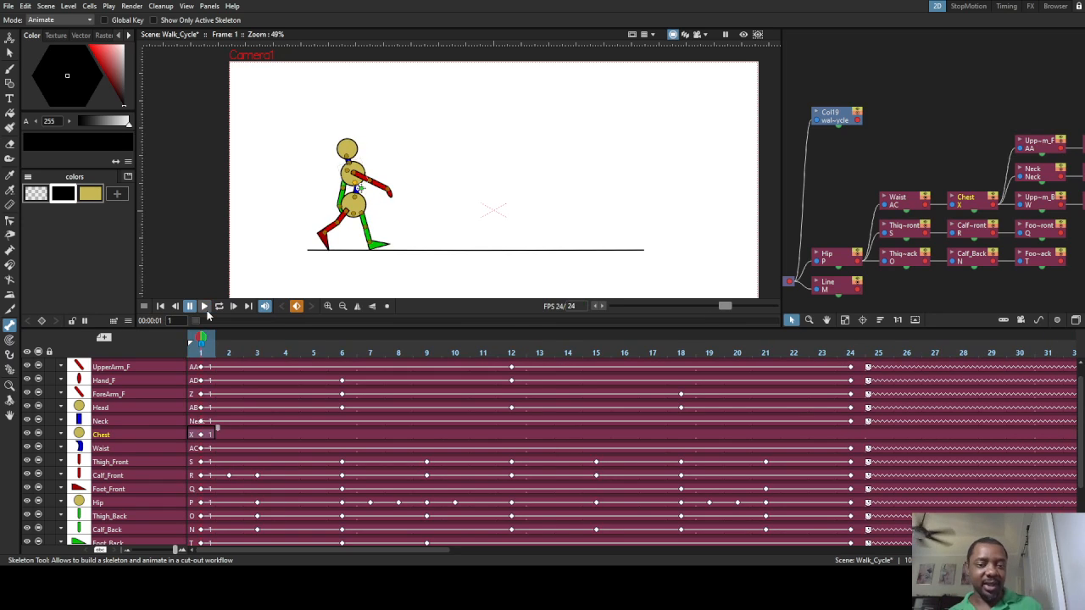
left_click(218, 306)
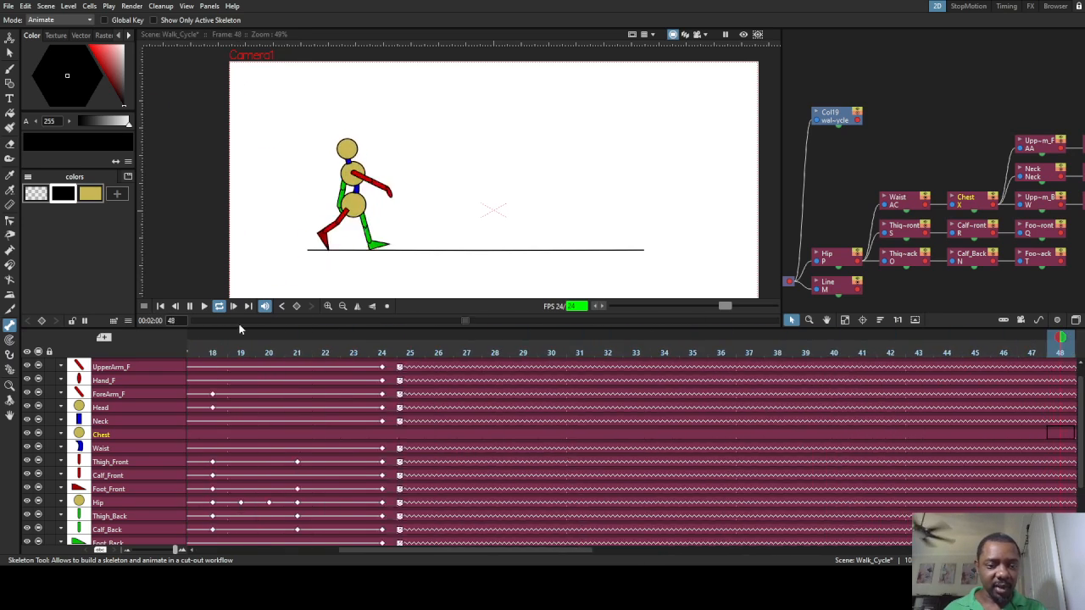
Stop the looped playback of the walk cycle and save the scene
left_click(220, 307)
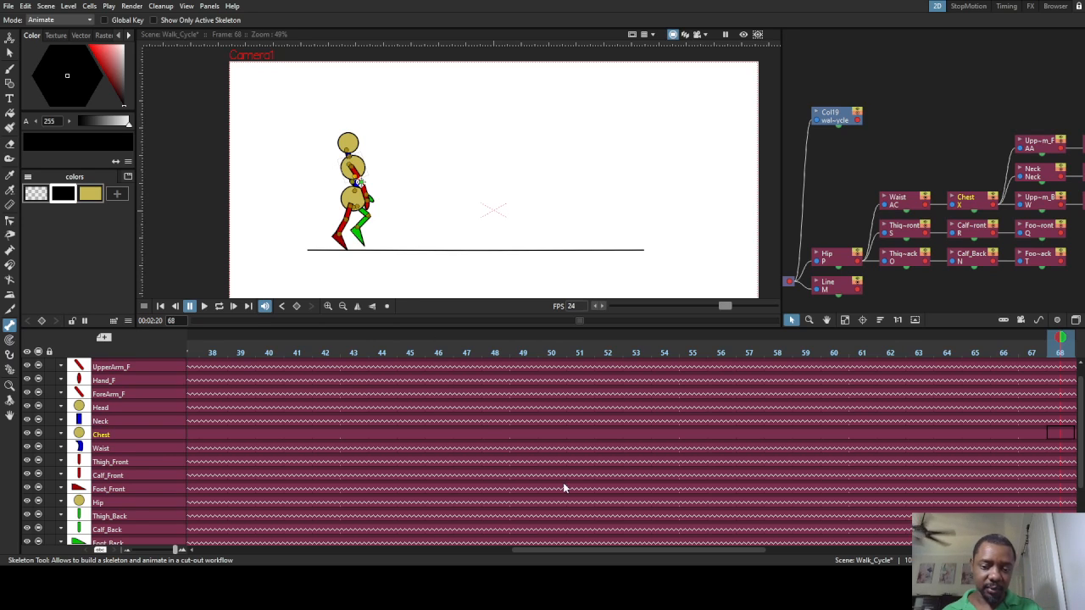
key("ctrl+s")
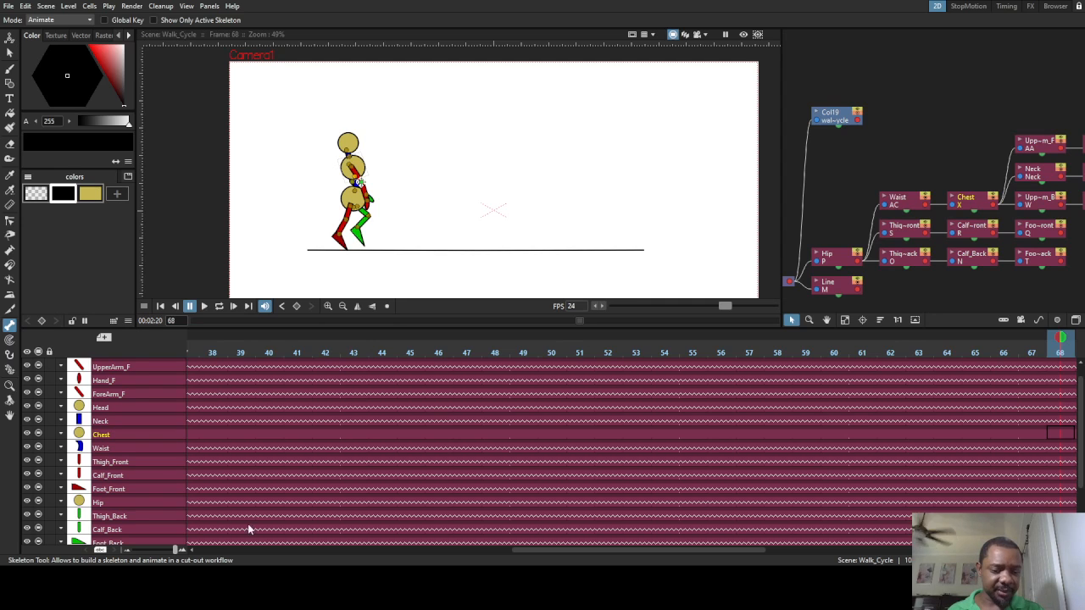
Back at frame 1, undo the accidental UpperArm_F change and rotate the Chest so the upper body leans forward
left_click_drag(570, 552, 257, 552)
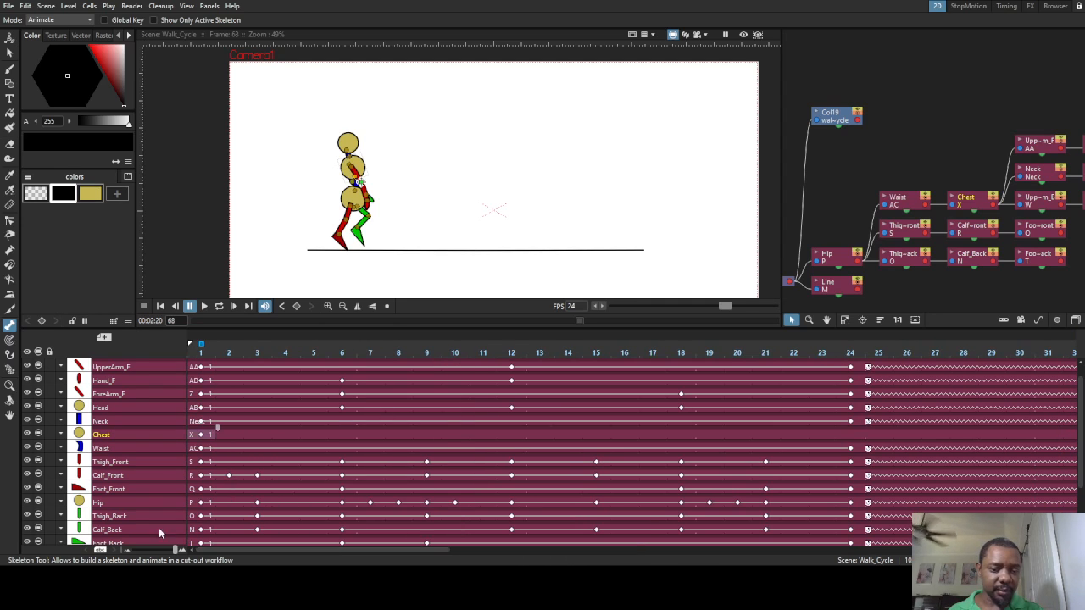
left_click(204, 439)
scroll(362, 218, "up", 6)
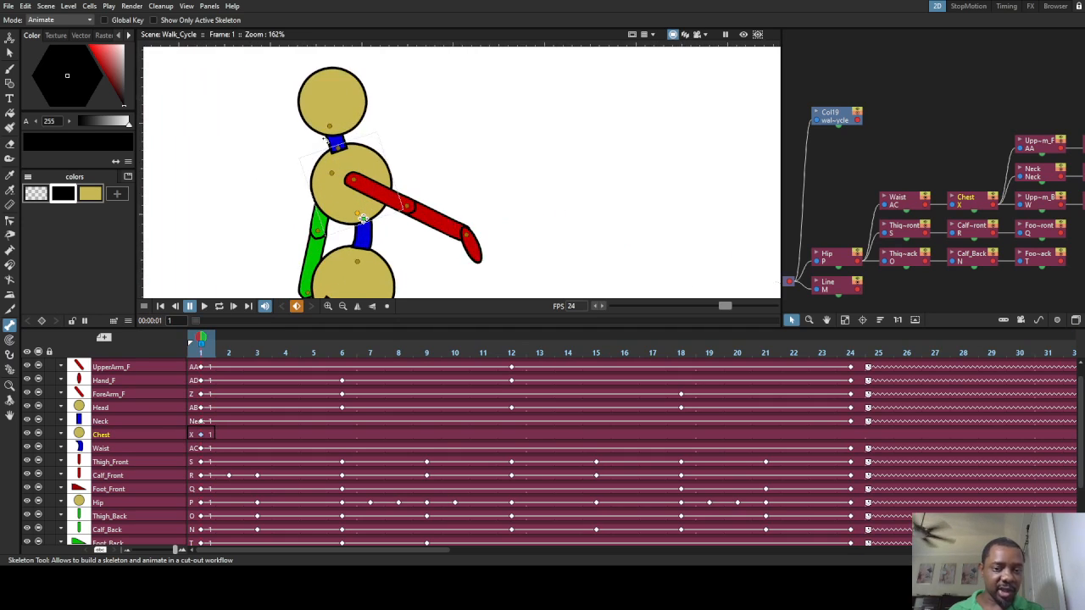
left_click_drag(371, 185, 364, 199)
key("ctrl+z")
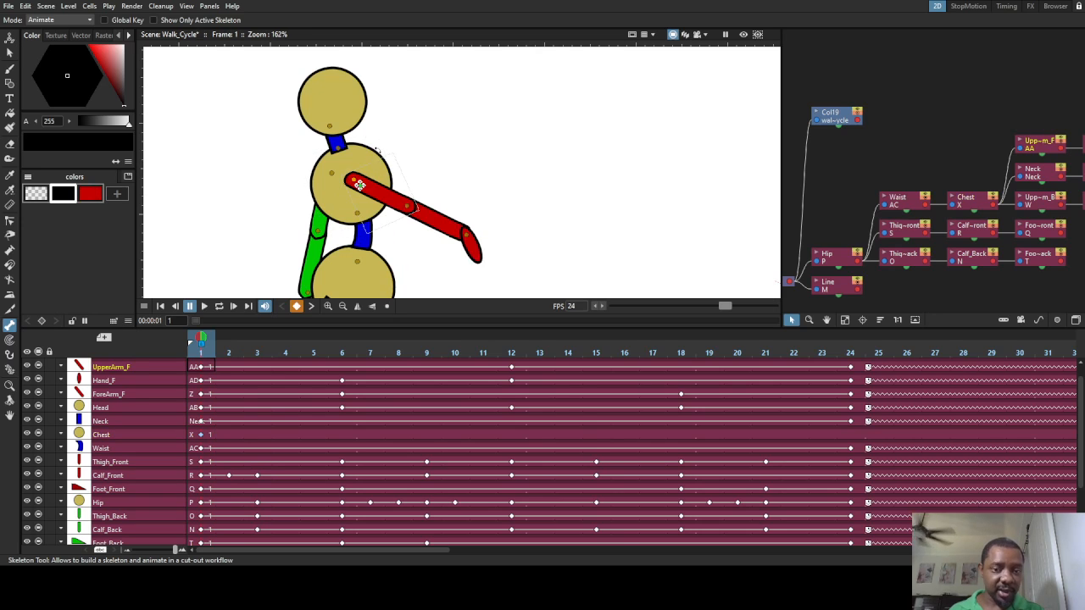
left_click(376, 156)
left_click(343, 153)
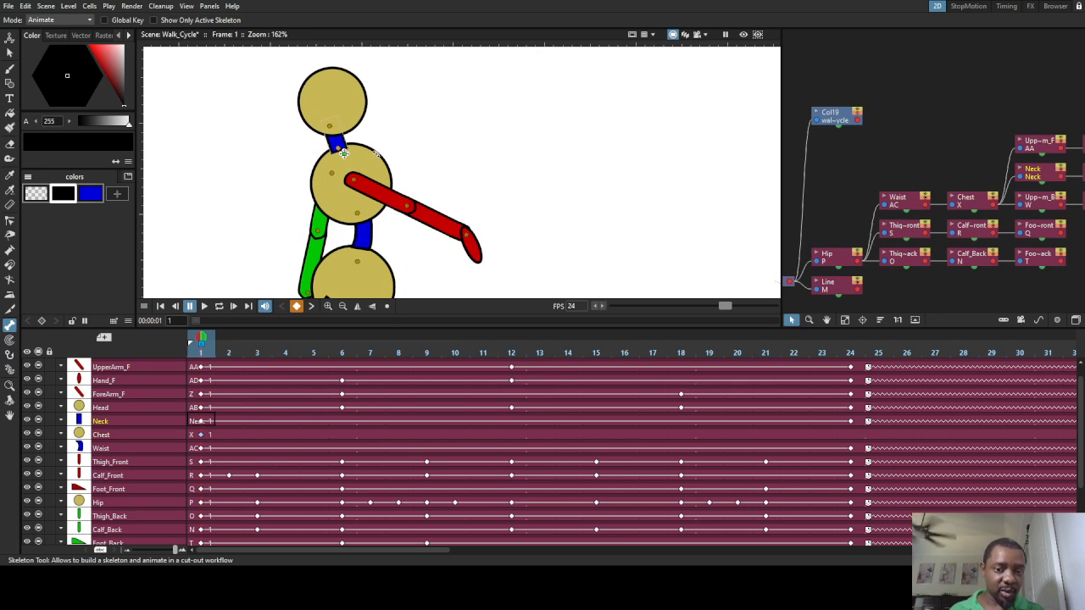
left_click(359, 185)
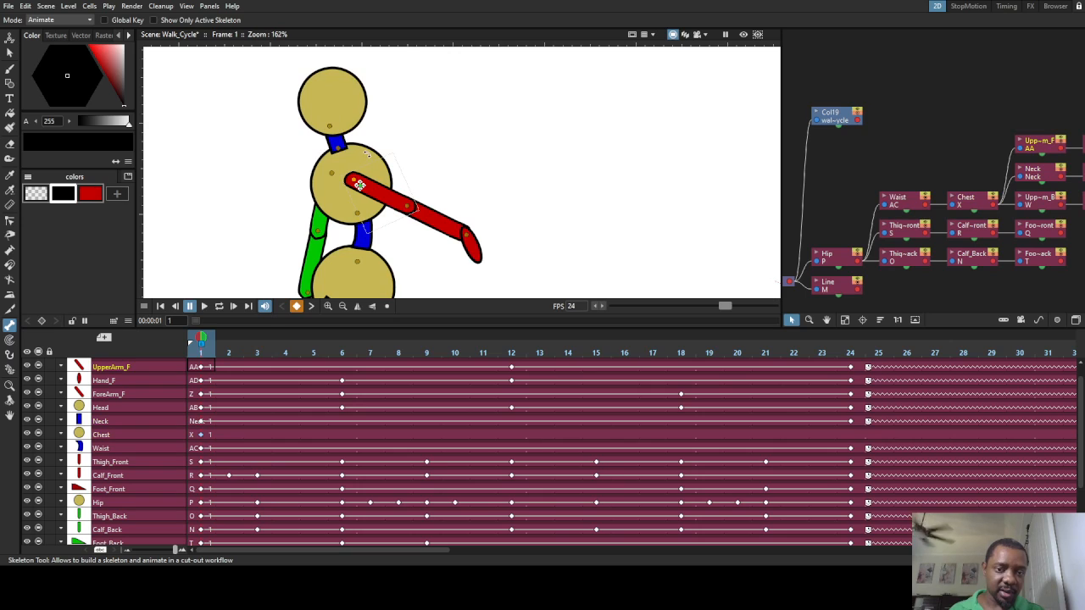
left_click(363, 218)
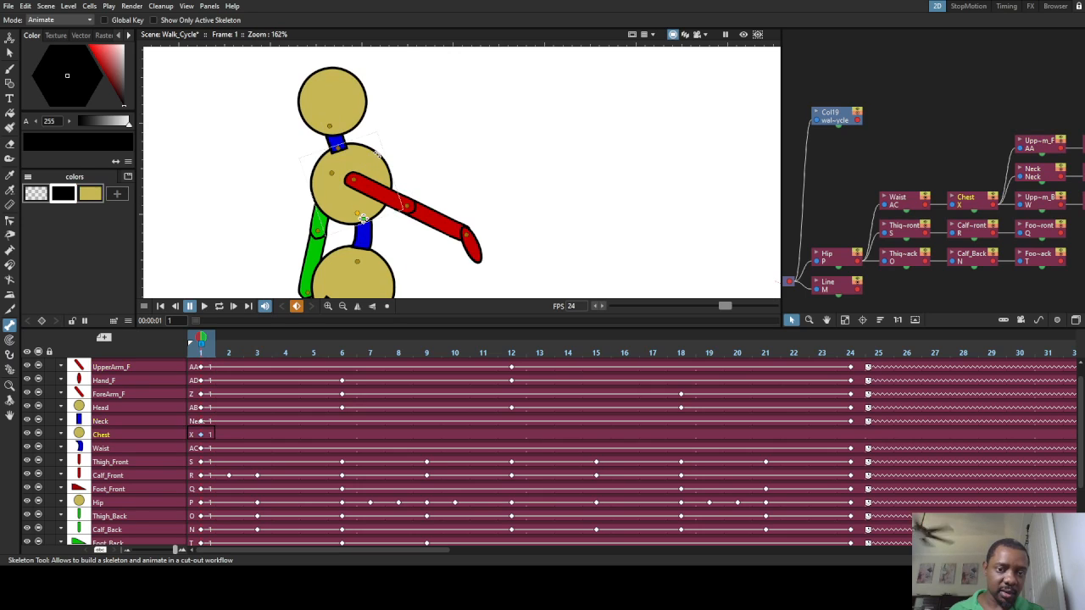
left_click_drag(377, 155, 404, 193)
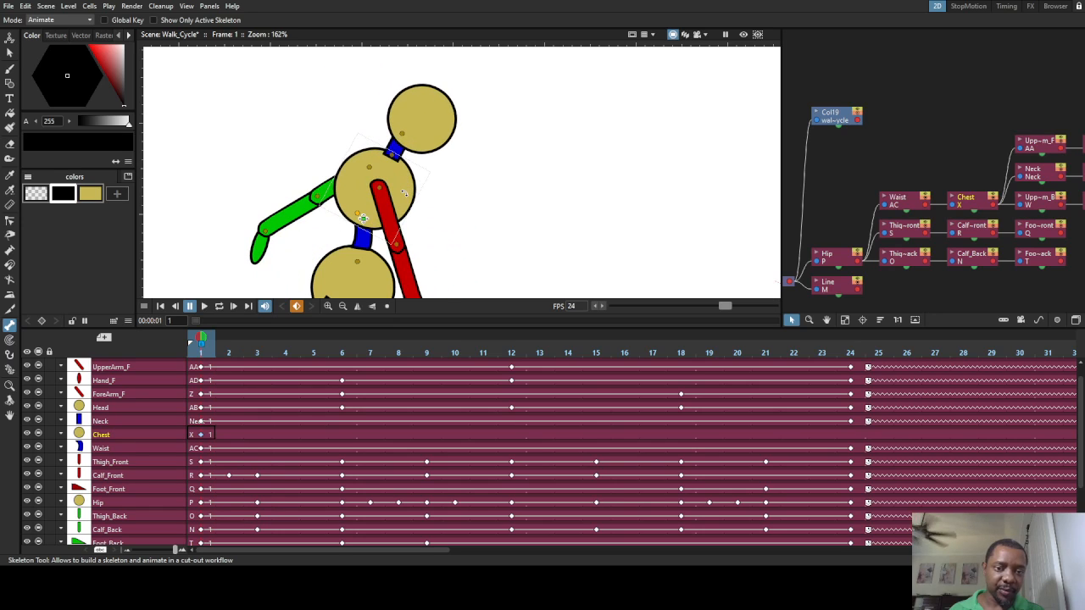
Play the walk cycle with the whole character in view to review the forward chest lean
scroll(404, 193, "down", 6)
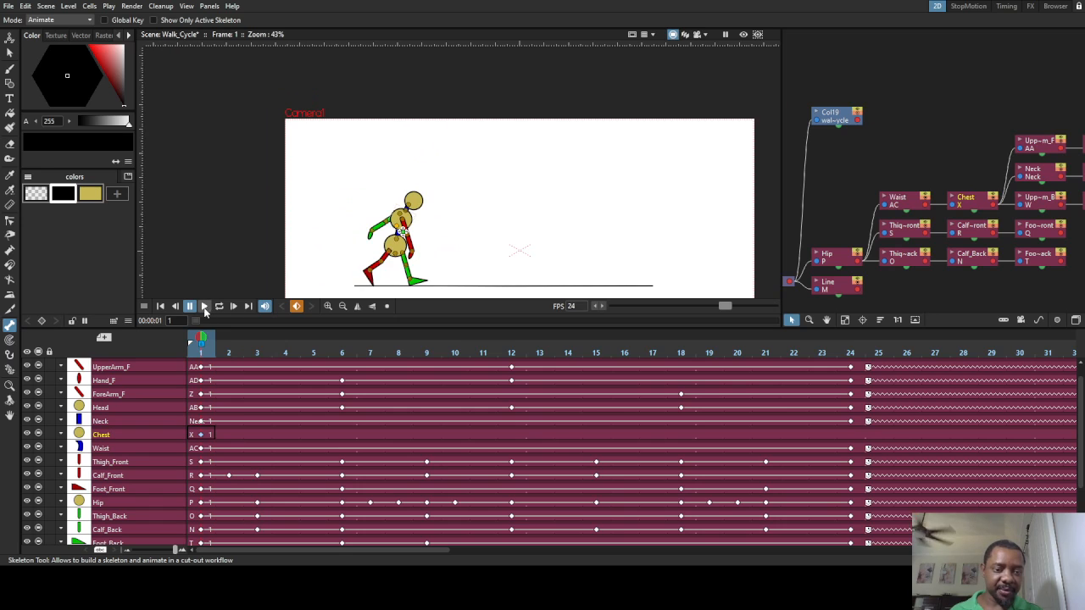
left_click(205, 309)
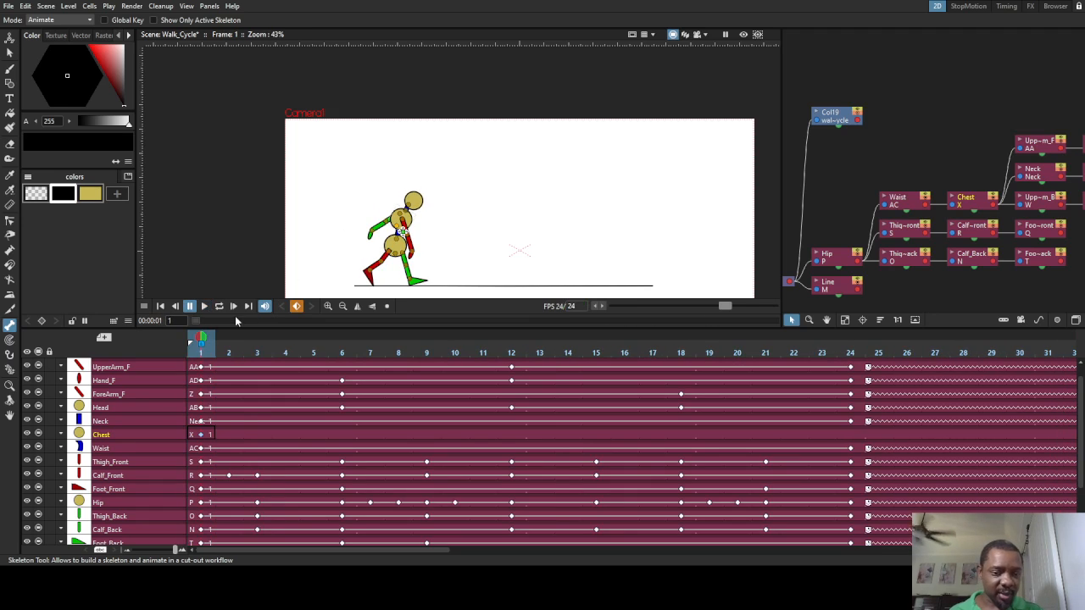
Rotate the Head slightly backward at frame 1 and play the walk cycle to review it
scroll(452, 187, "up", 3)
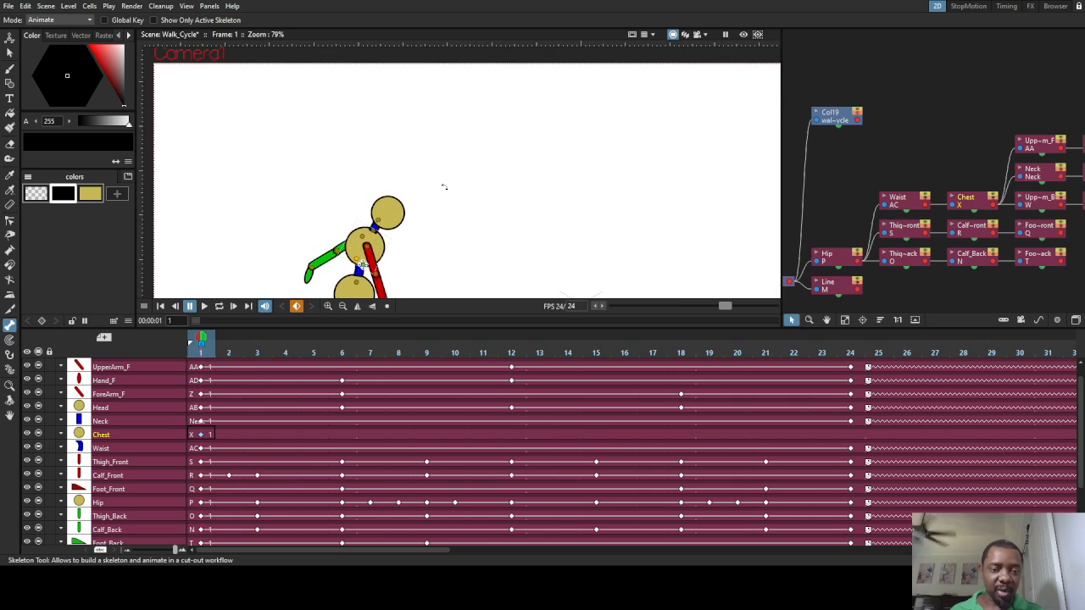
left_click(393, 208)
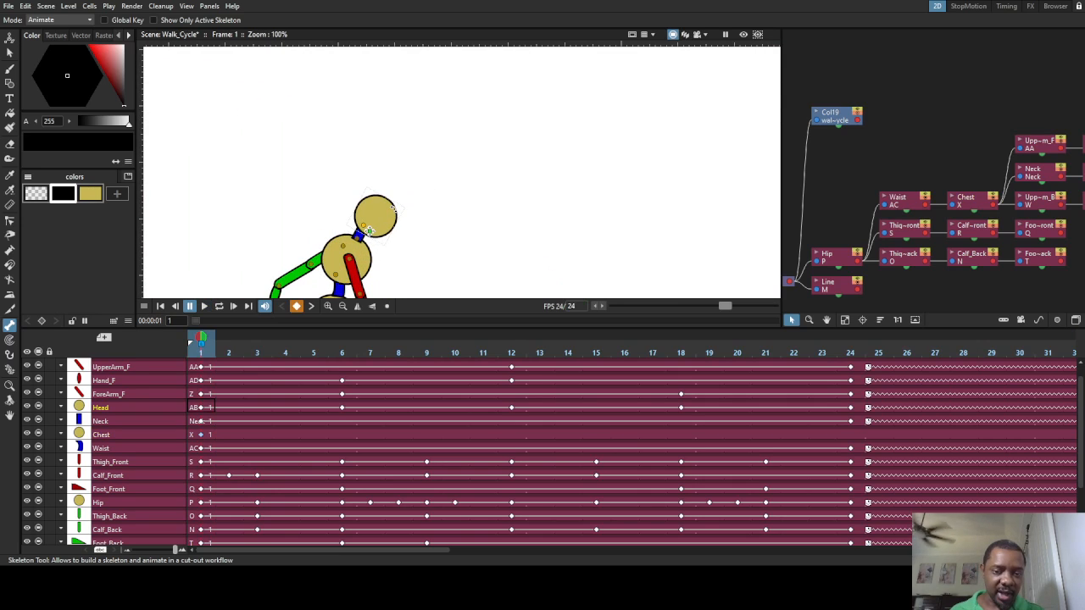
scroll(373, 222, "down", 2)
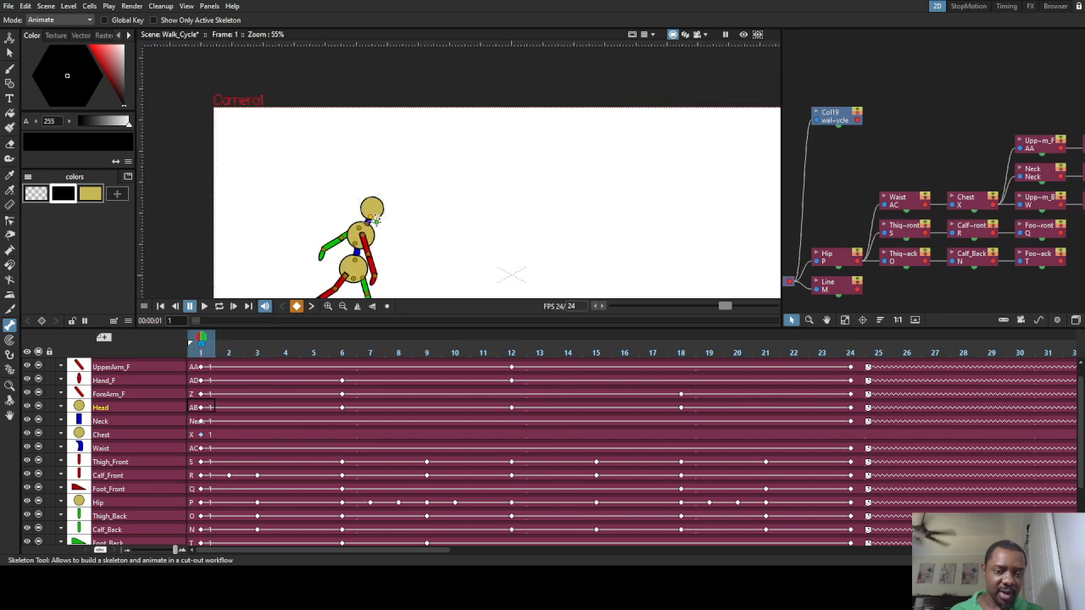
scroll(375, 218, "down", 2)
left_click(202, 307)
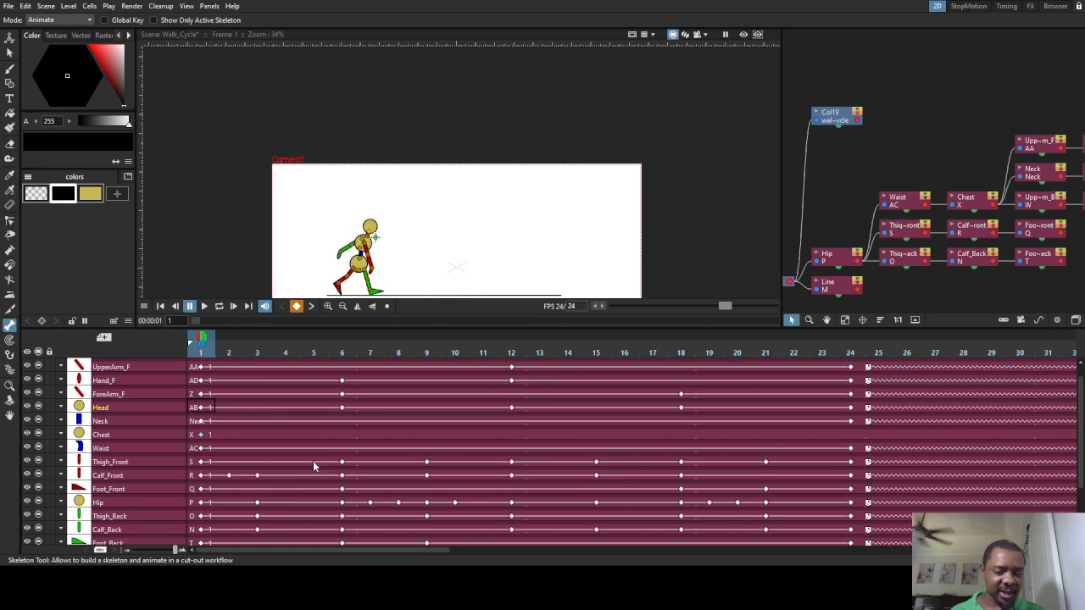
Delete all of the Head's keys from frame 1 through frame 24
left_click_drag(203, 340, 227, 353)
scroll(407, 244, "up", 5)
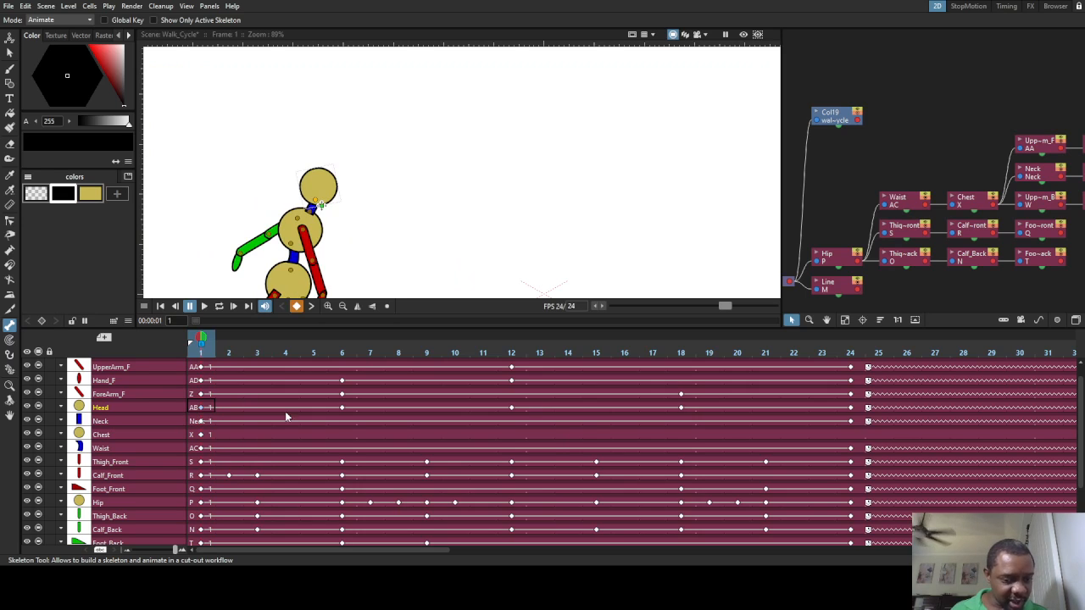
left_click(852, 409)
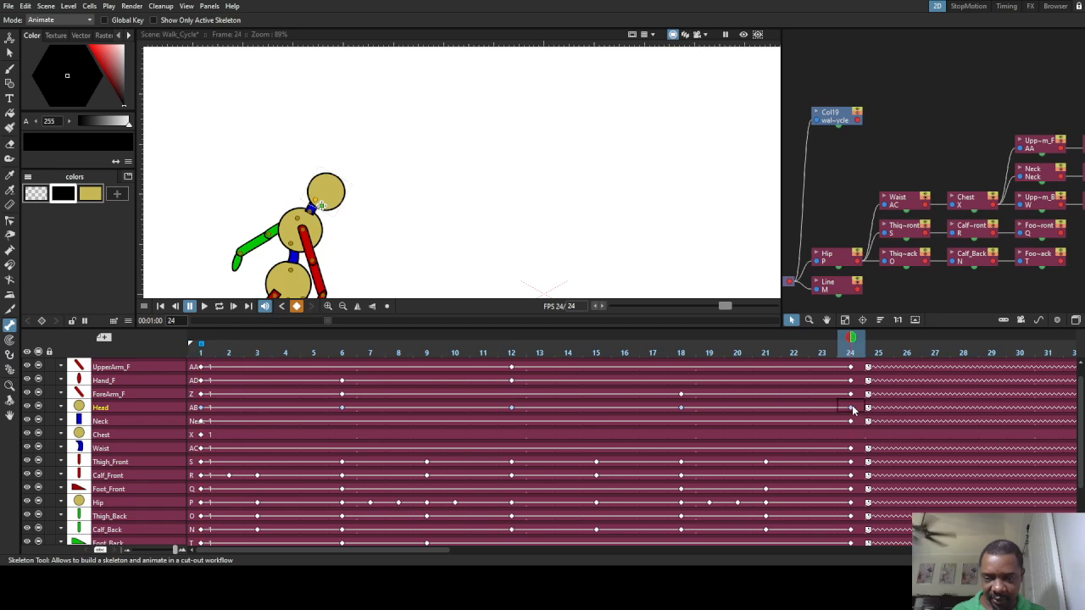
key("Delete")
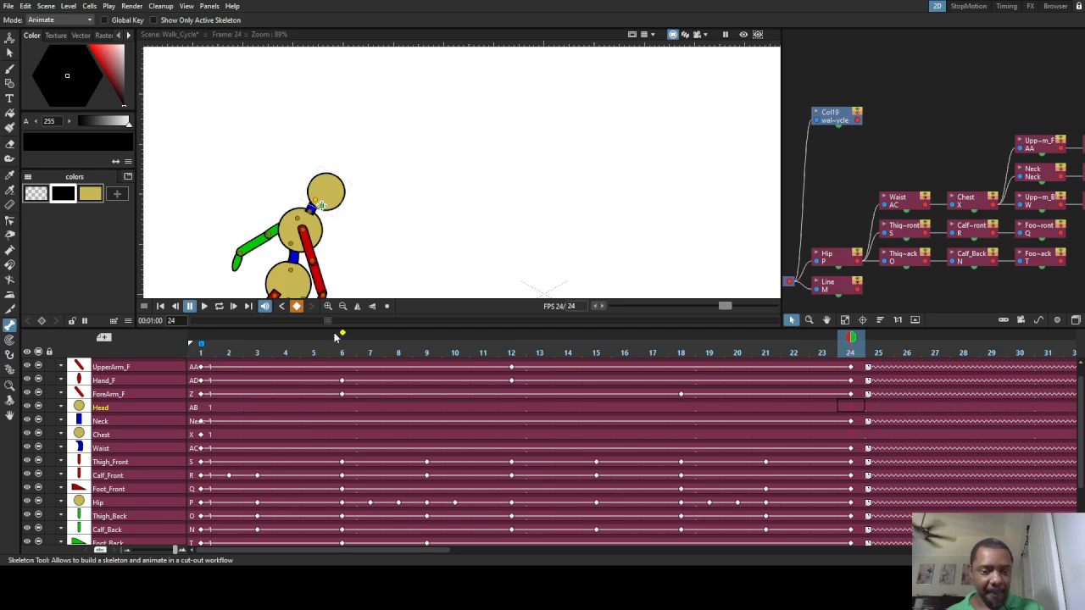
Delete all keys of UpperArm_F, Hand_F and ForeArm_F from frame 1 through frame 24
scroll(254, 343, "down", 1)
scroll(259, 348, "up", 2)
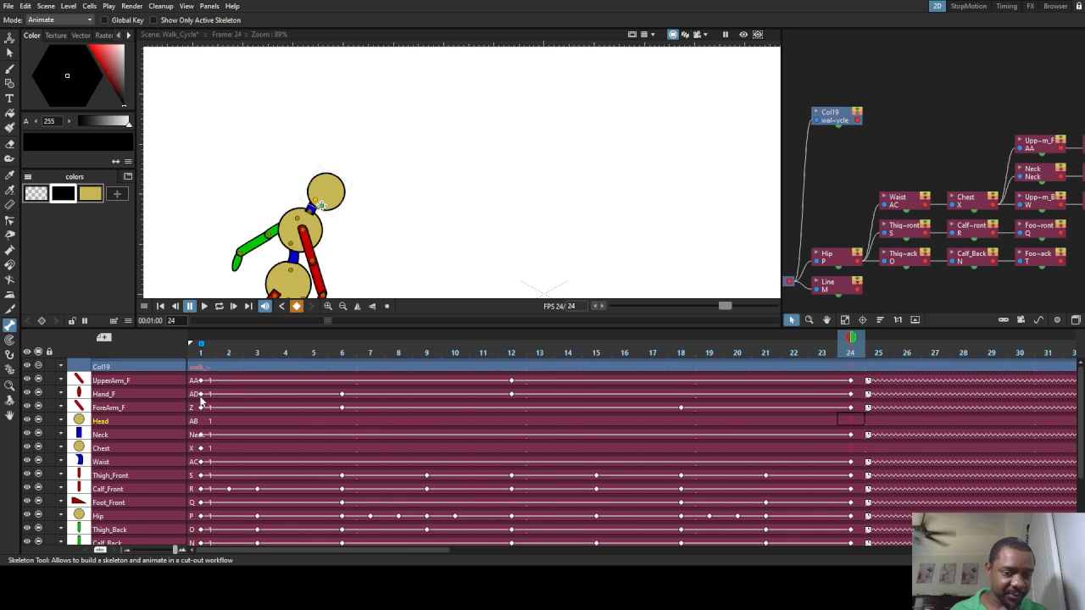
left_click(201, 348)
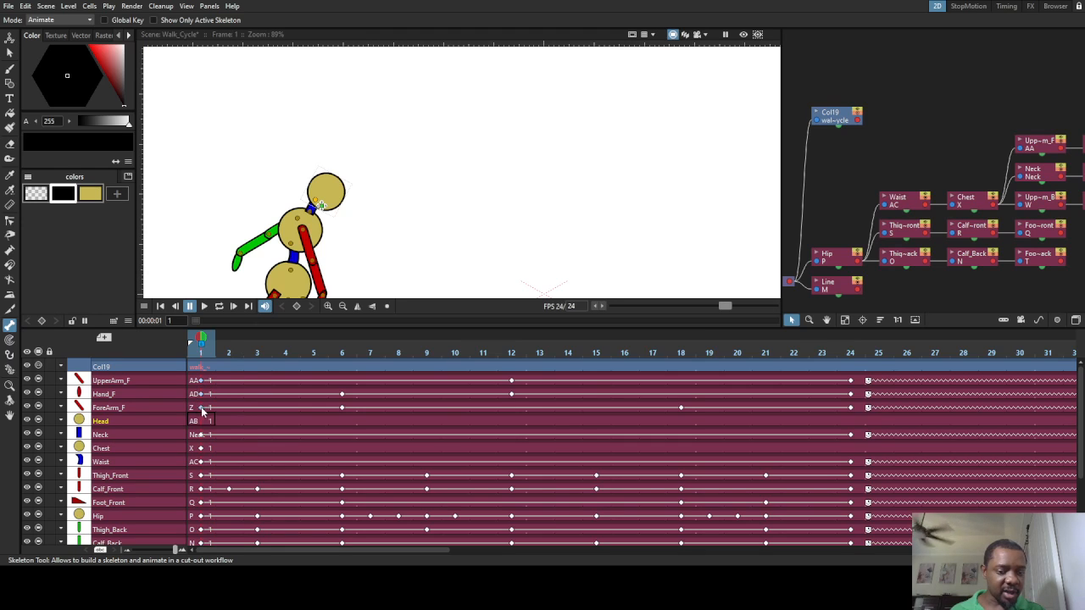
left_click(852, 414)
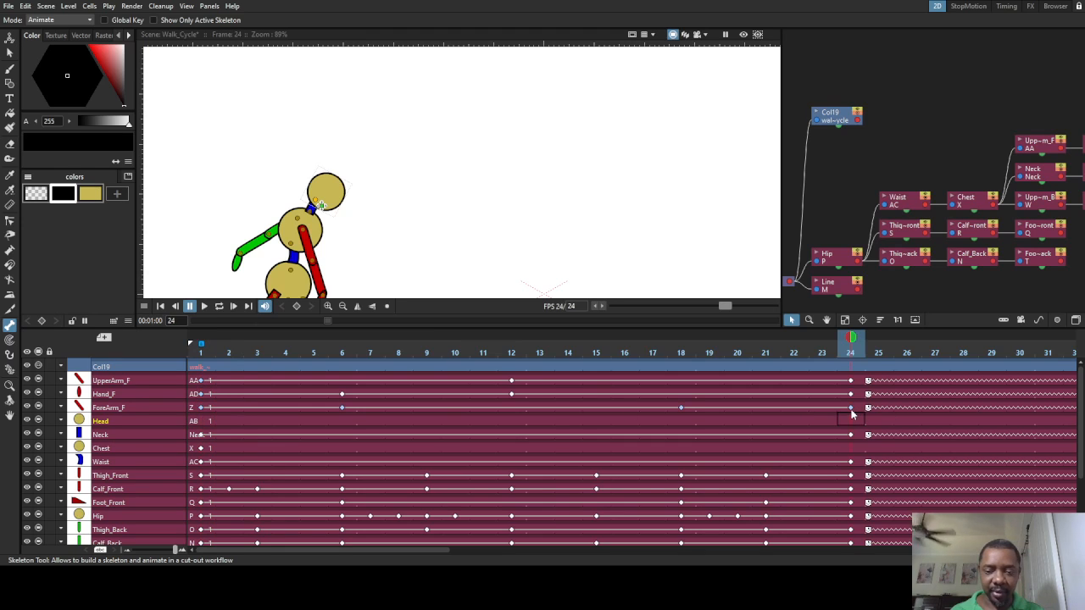
left_click(341, 399)
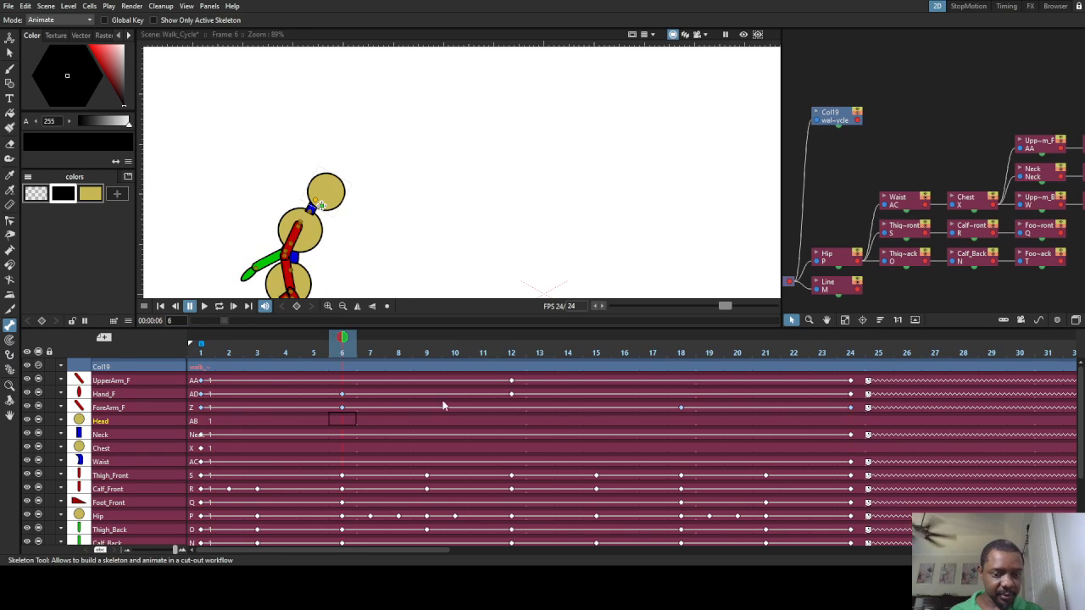
left_click(511, 394)
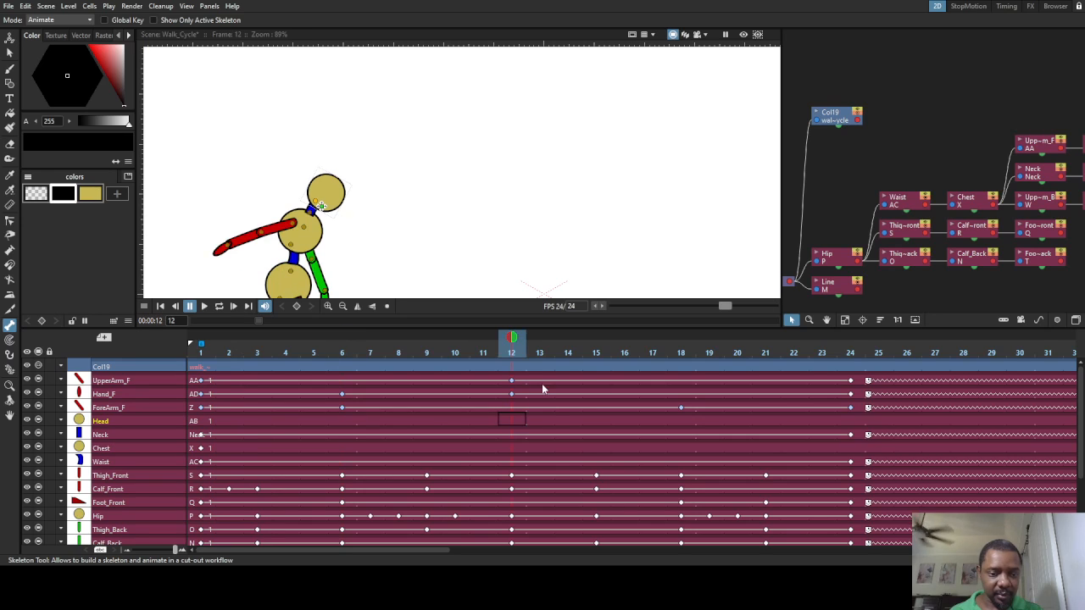
left_click(851, 390)
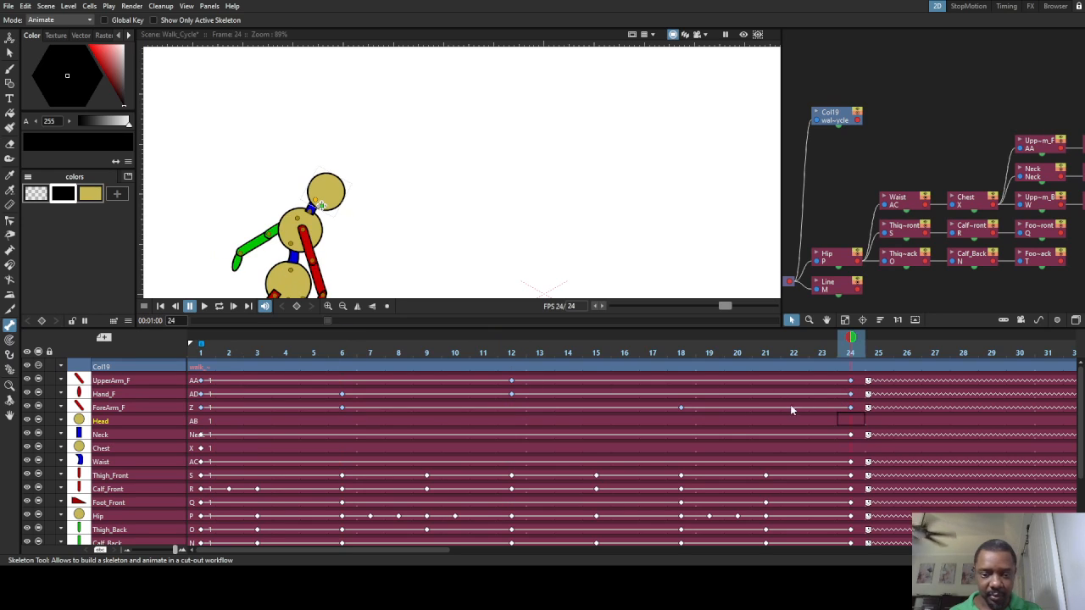
key("Delete")
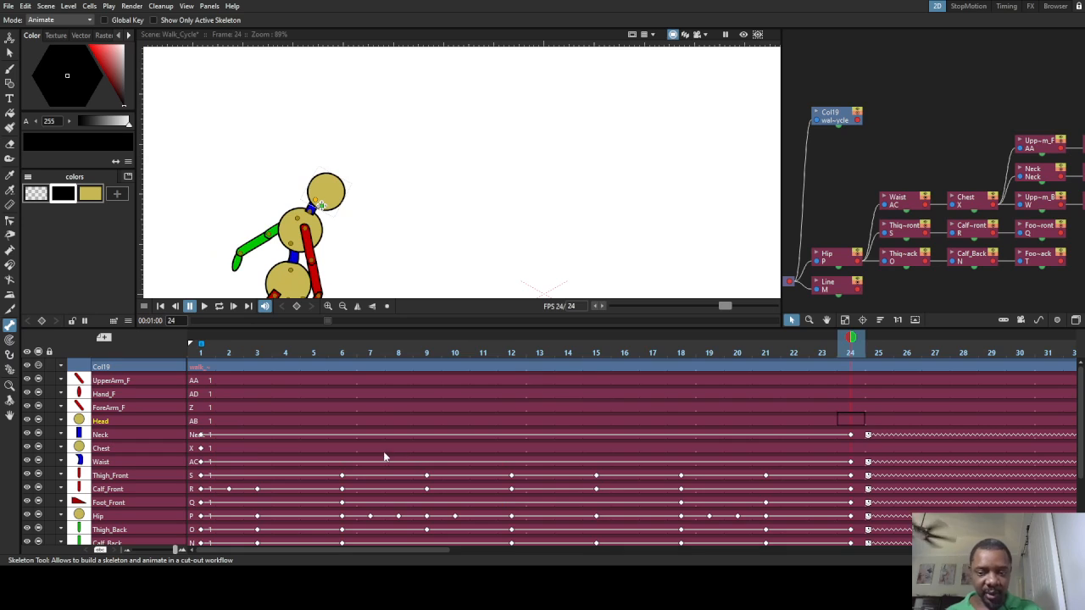
Delete all keys of UpperArm_B, Forearm_B and Hand_B from frame 1 through frame 24
scroll(378, 462, "down", 3)
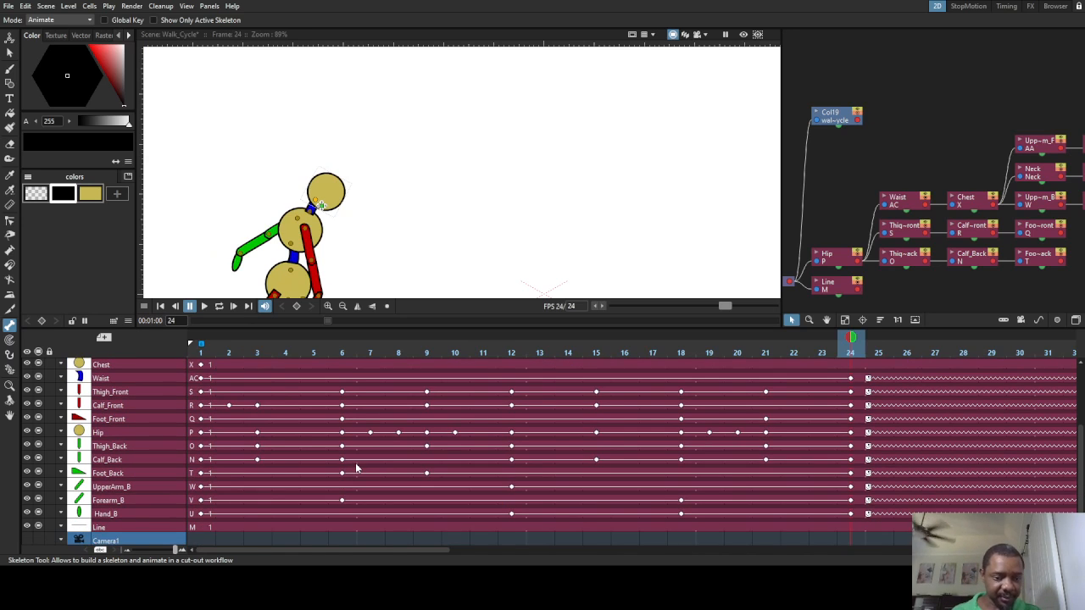
left_click(203, 492)
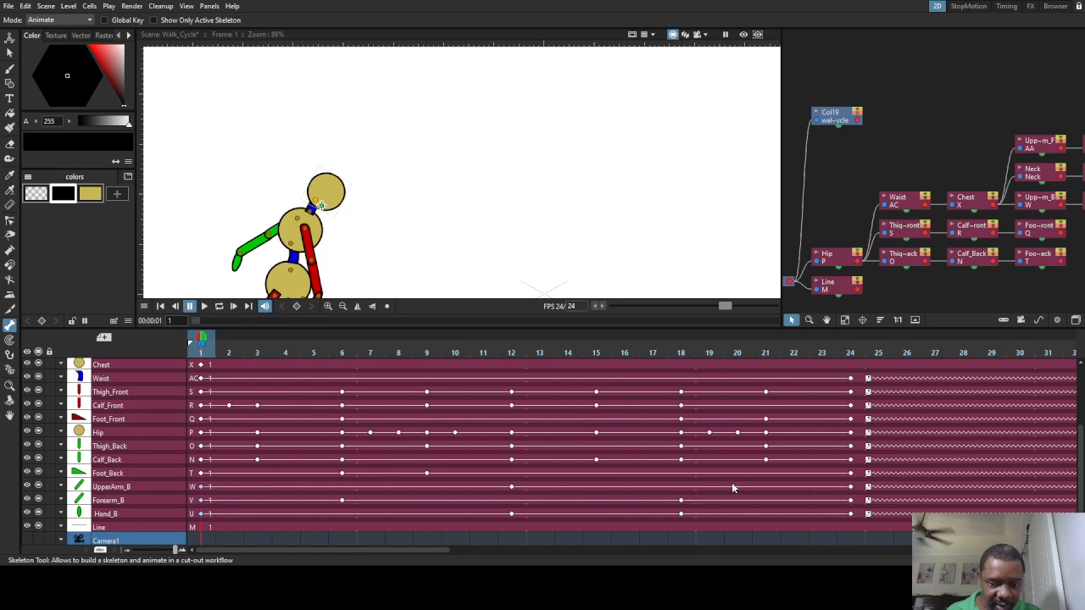
left_click_drag(852, 489, 496, 509)
key("Delete")
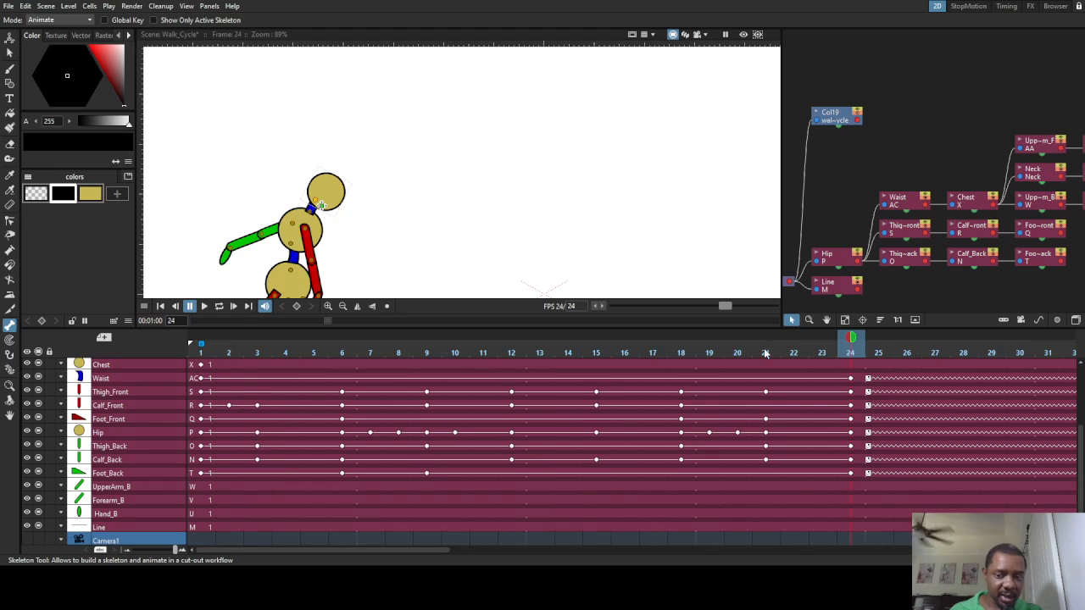
At frame 1, rotate UpperArm_B downward so the back arm slopes lower behind the body
left_click(596, 351)
left_click(202, 349)
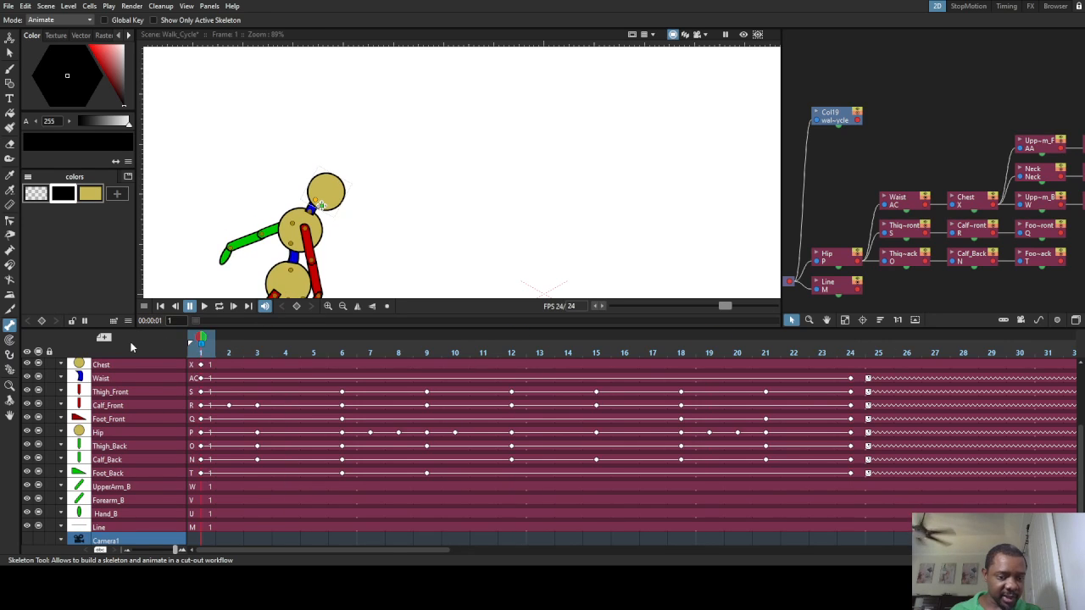
scroll(371, 235, "down", 4)
left_click_drag(365, 276, 368, 199)
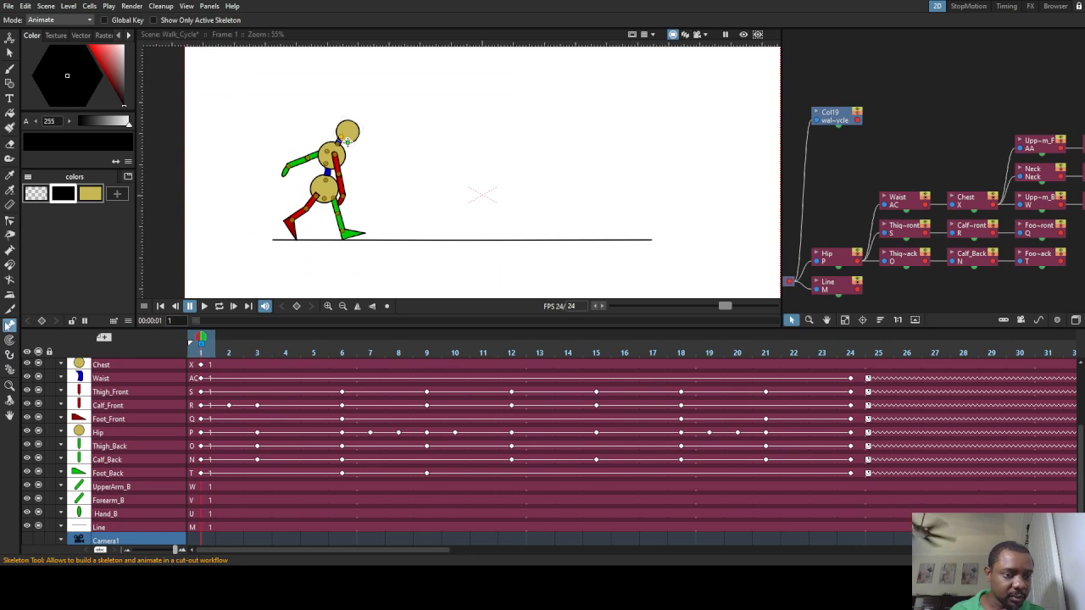
scroll(267, 176, "up", 4)
left_click(379, 159)
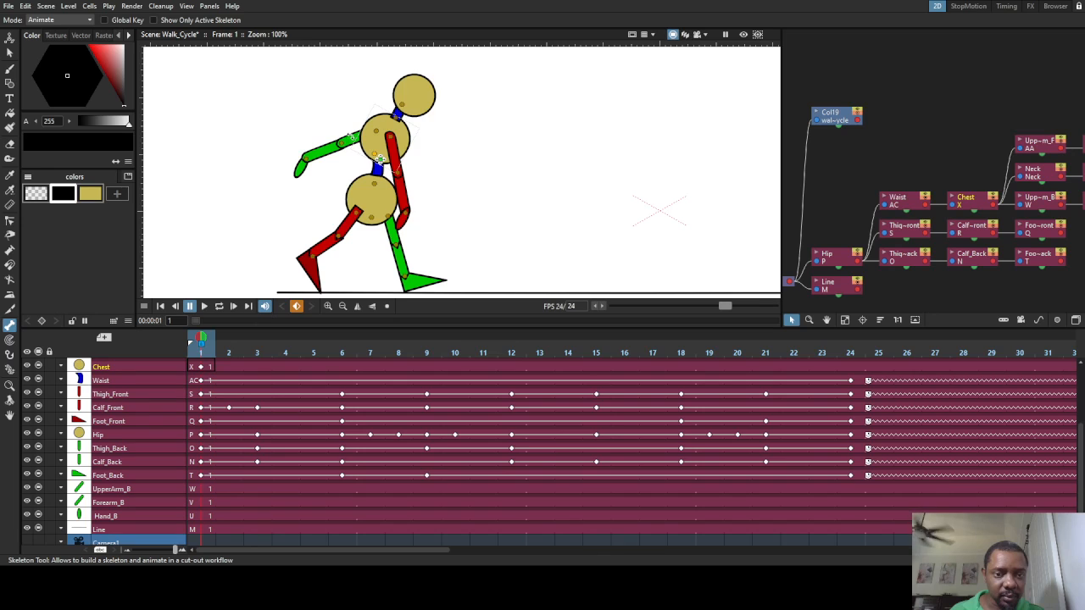
scroll(349, 137, "up", 3)
left_click(340, 148)
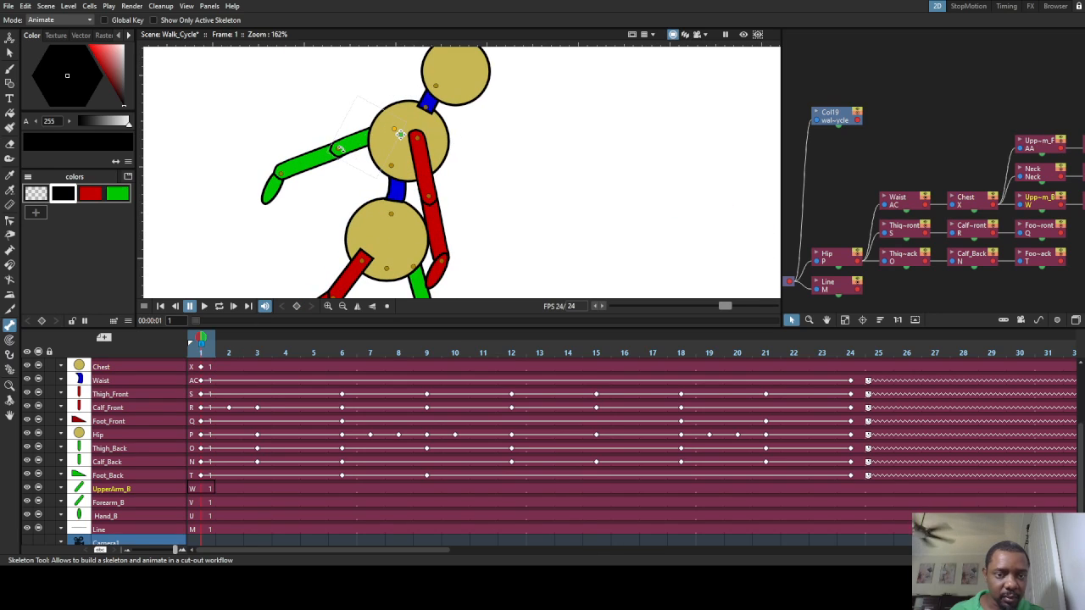
left_click_drag(340, 151, 325, 178)
Rotate Hand_B at frame 1 so the hand points backward, almost horizontal, behind the body
left_click(303, 195)
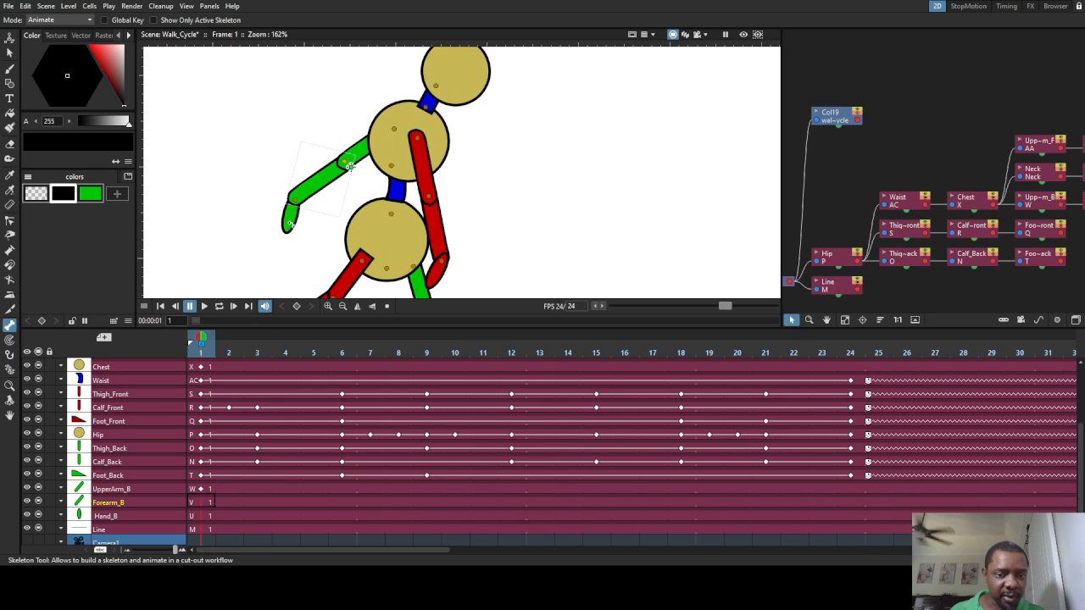
scroll(349, 165, "up", 2)
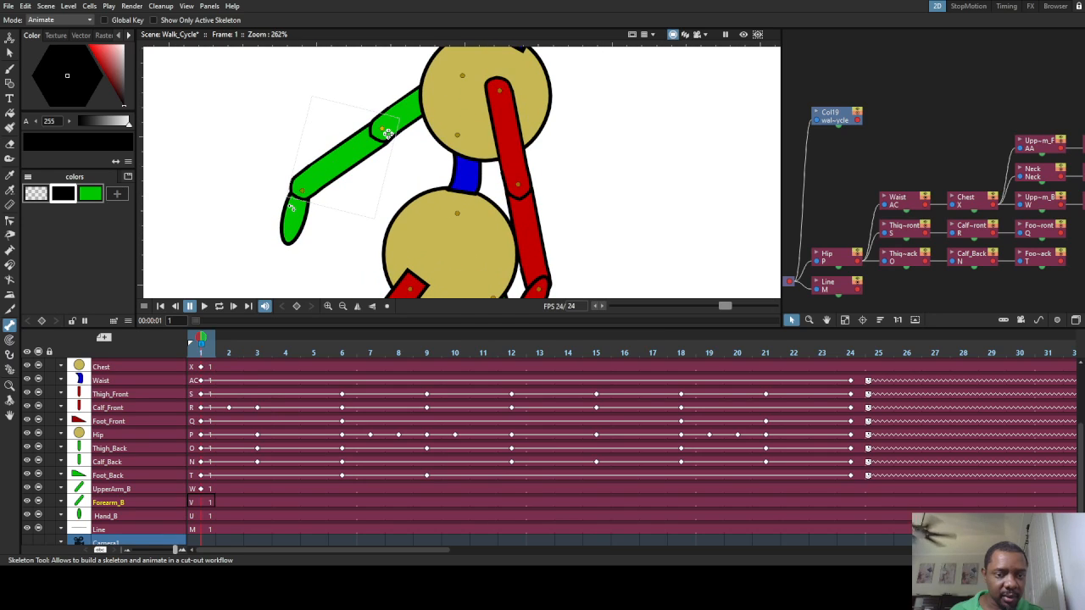
left_click(308, 195)
left_click_drag(284, 243, 233, 198)
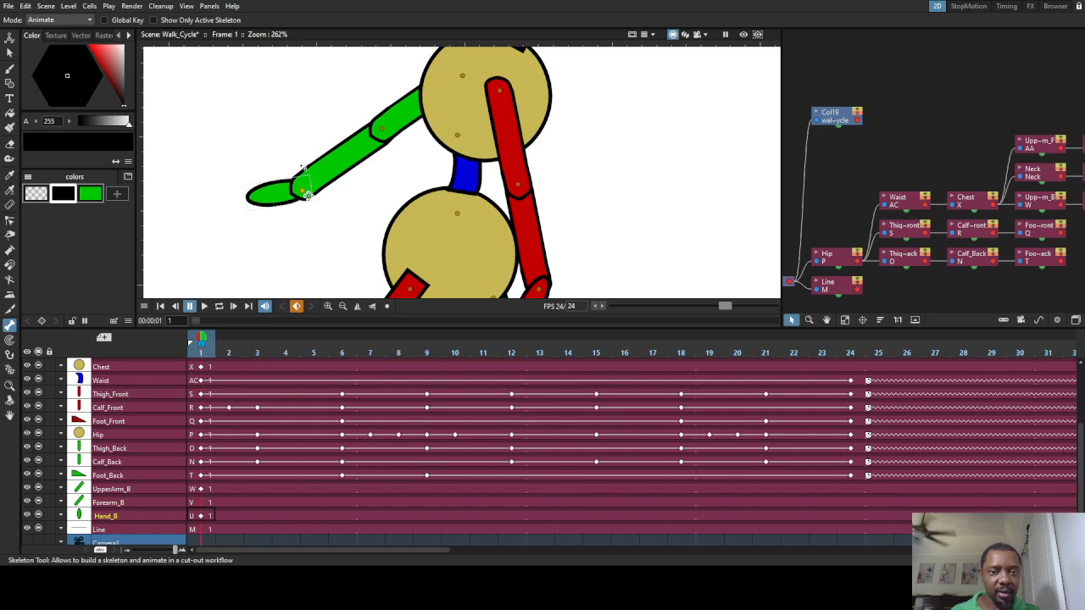
left_click(463, 140)
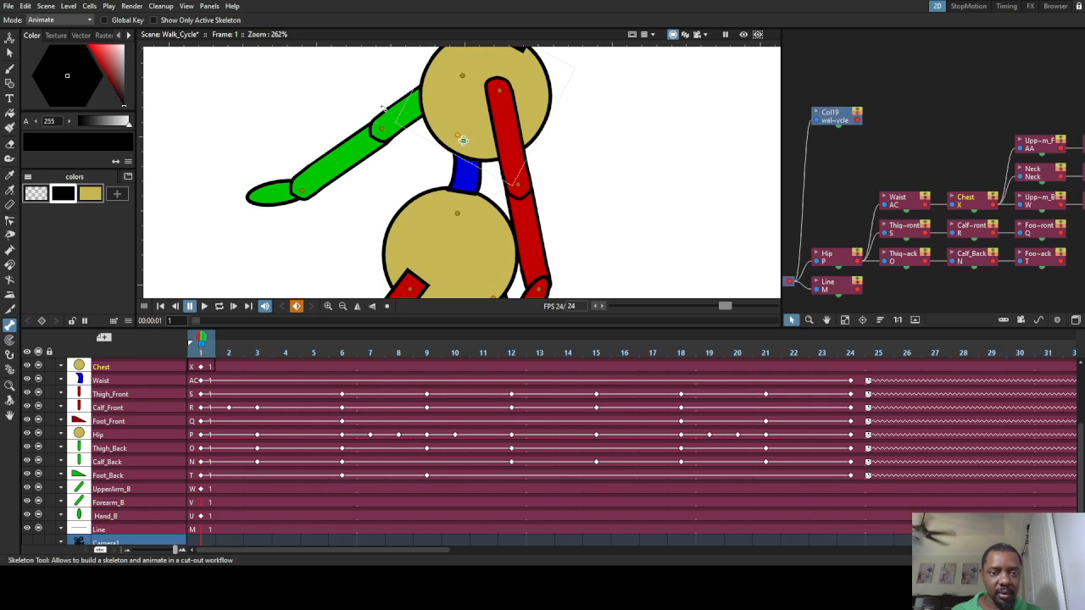
left_click(377, 127)
left_click_drag(468, 81, 503, 93)
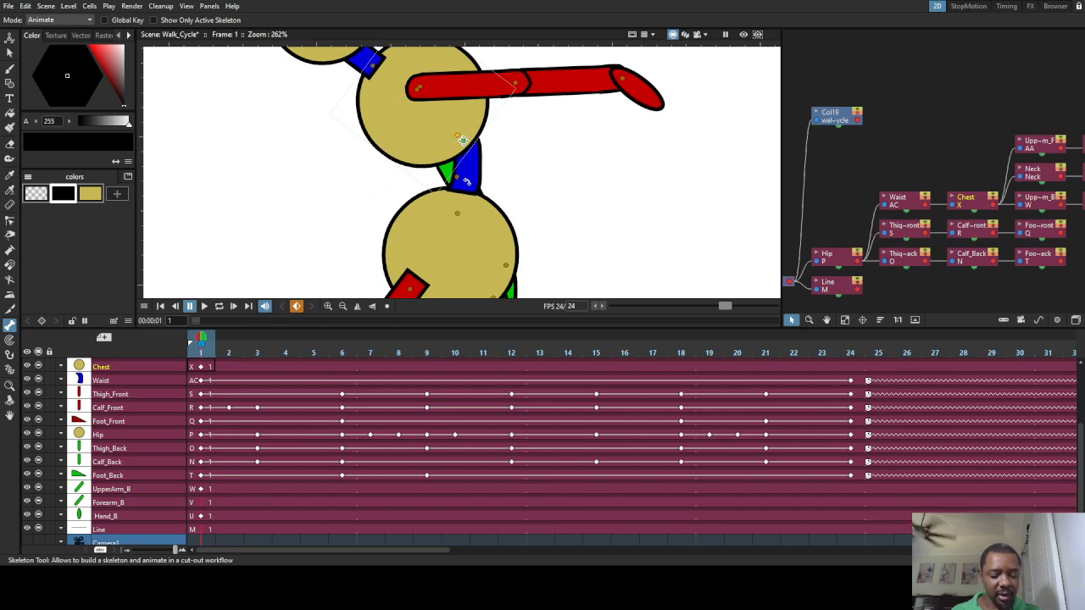
key("ctrl+z")
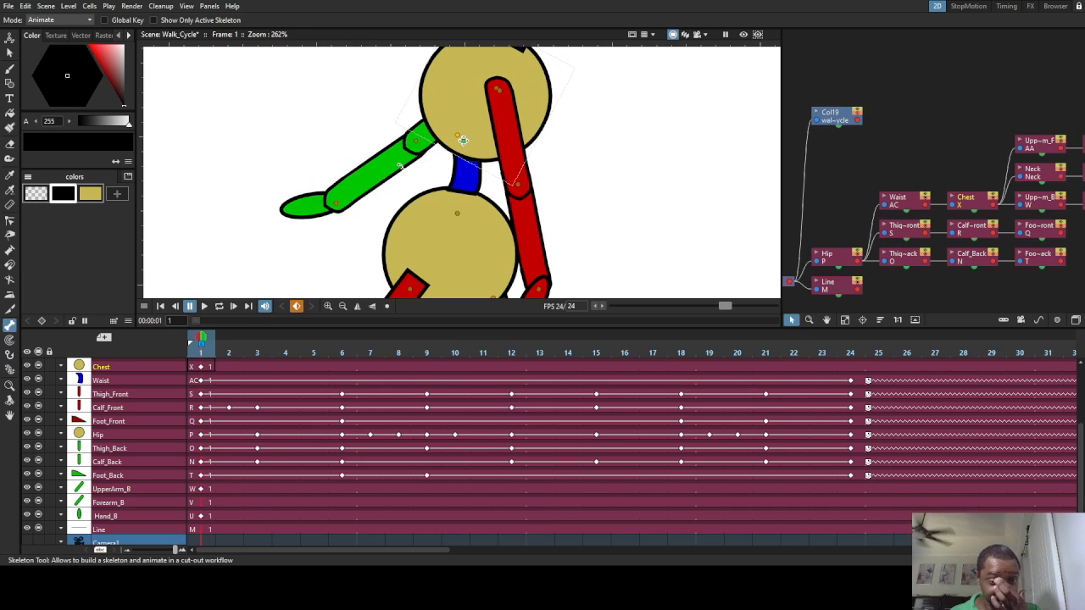
At frame 1, rotate UpperArm_B and UpperArm_F so that both arms hang straight down beside the body
left_click(157, 490)
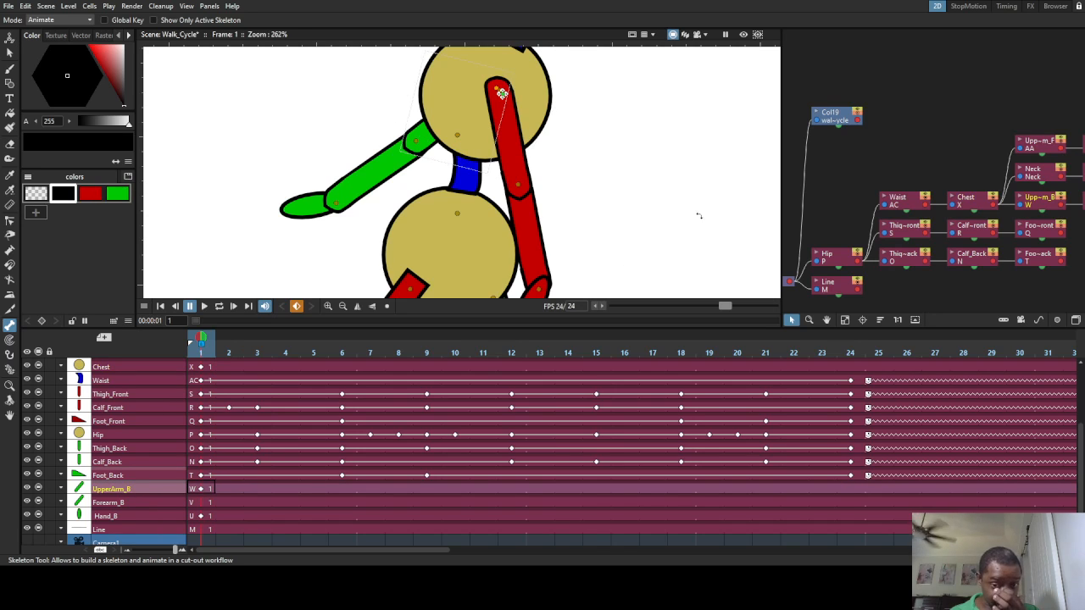
left_click_drag(524, 182, 538, 265)
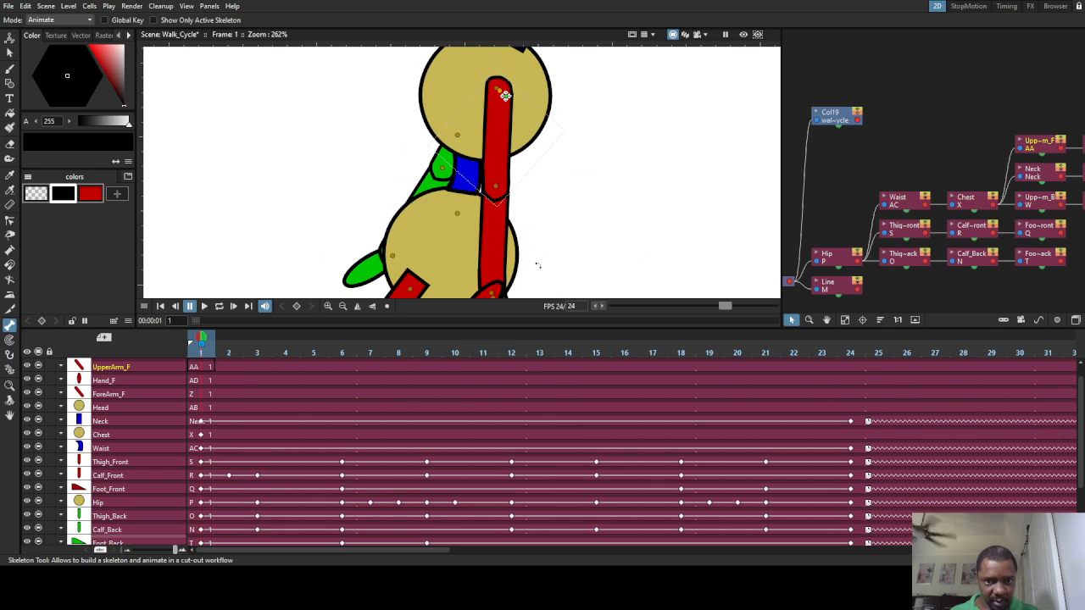
scroll(114, 520, "down", 3)
left_click(110, 489)
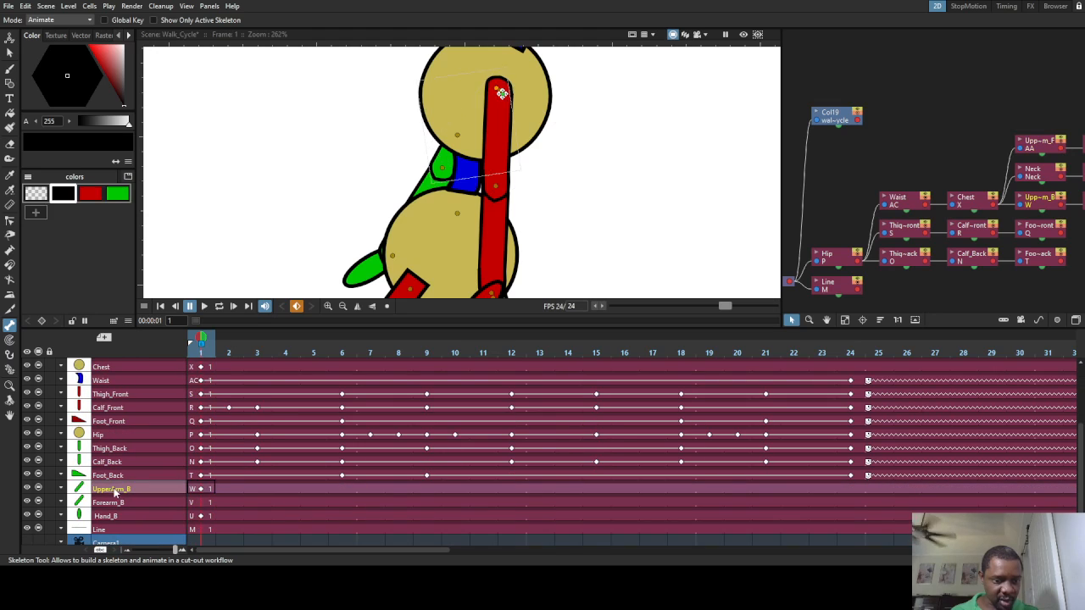
left_click_drag(564, 204, 667, 204)
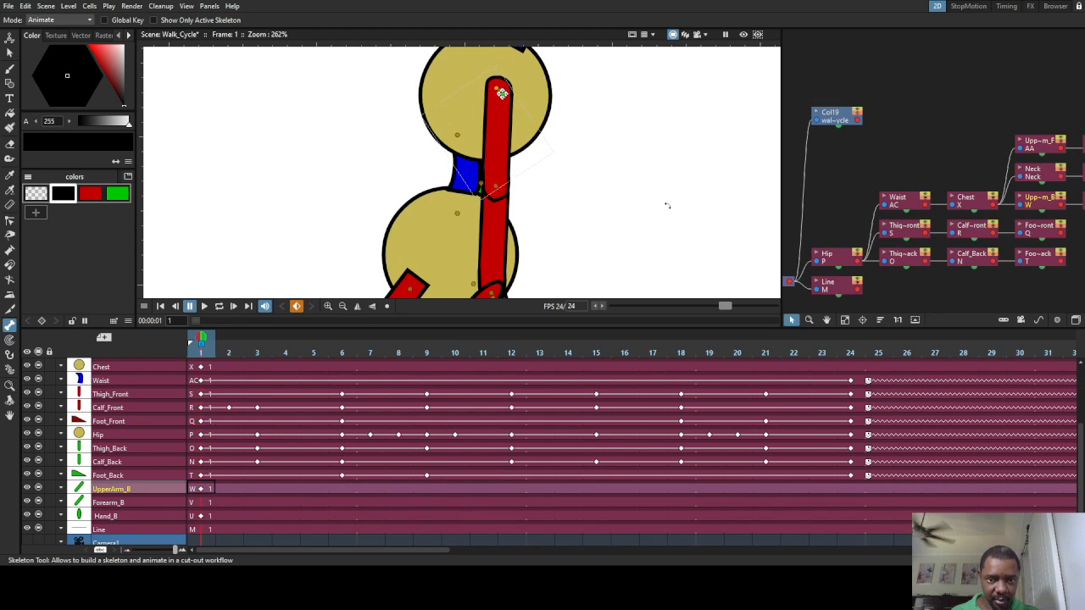
Play the walk cycle to check how it looks with both arms hanging down
scroll(595, 271, "down", 3)
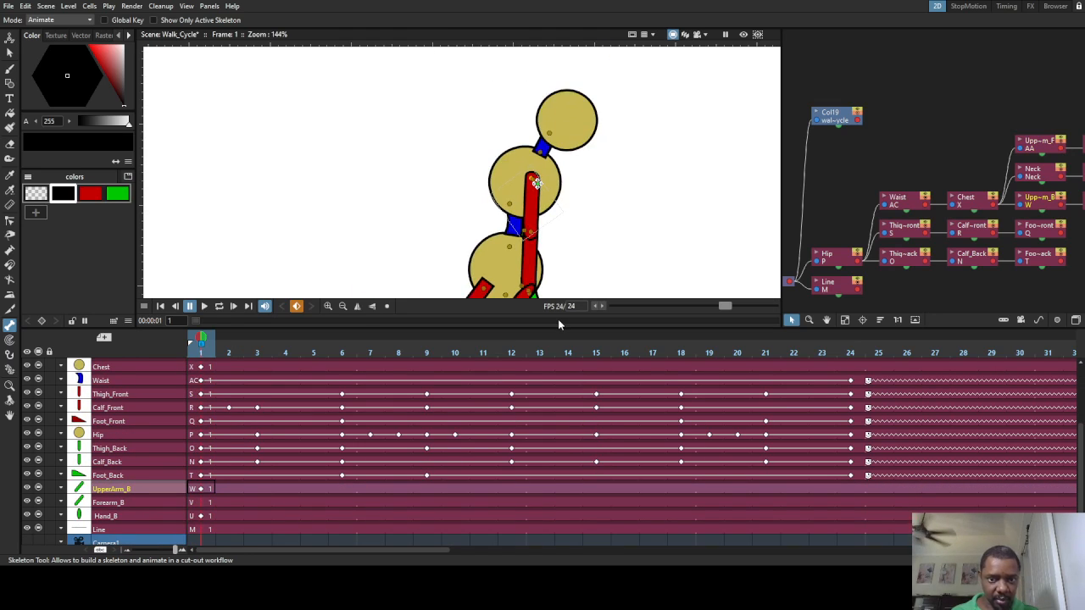
scroll(535, 182, "down", 4)
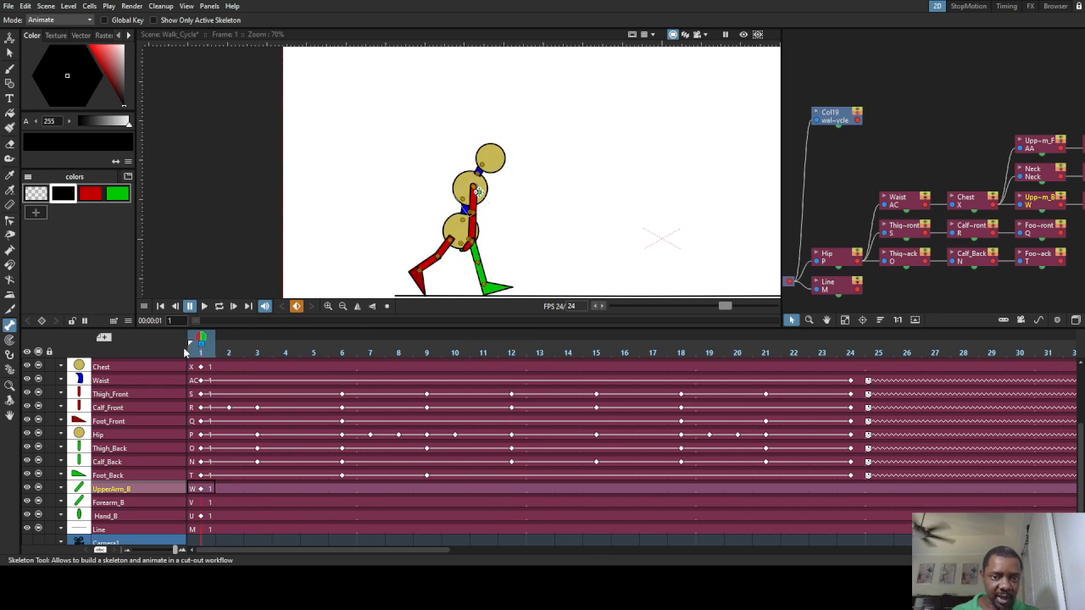
left_click(203, 307)
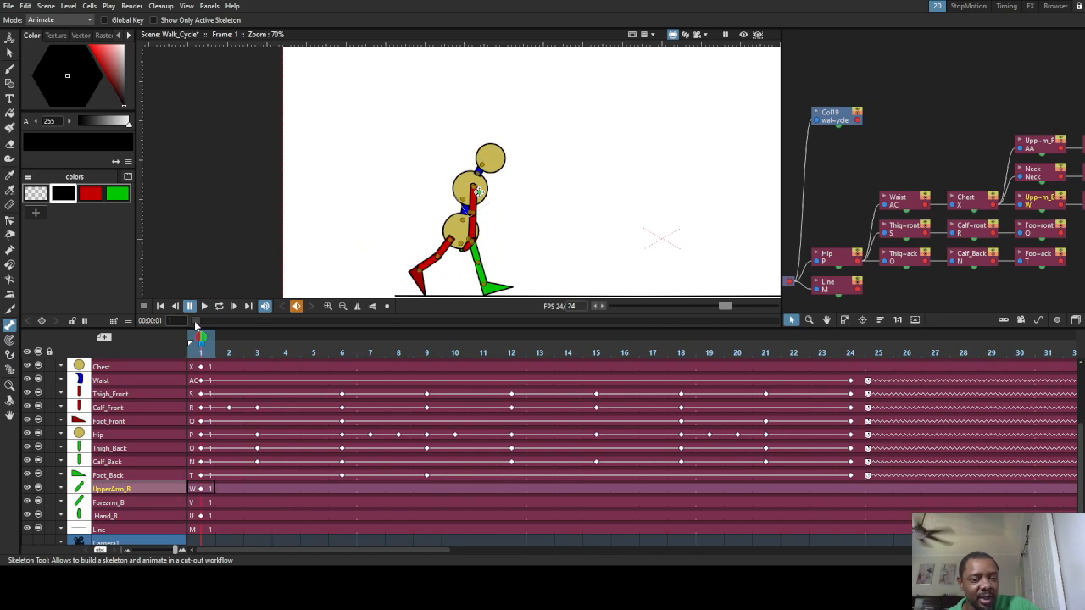
left_click(203, 309)
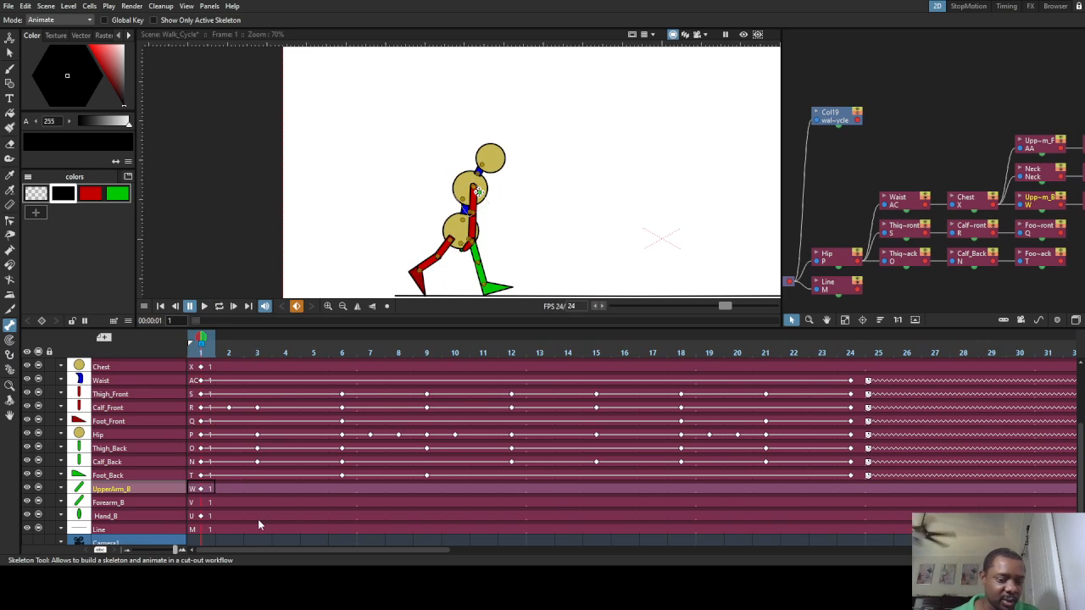
At frame 1, swing UpperArm_F forward of the body and straighten Hand_F in line with the forearm
scroll(472, 273, "up", 3)
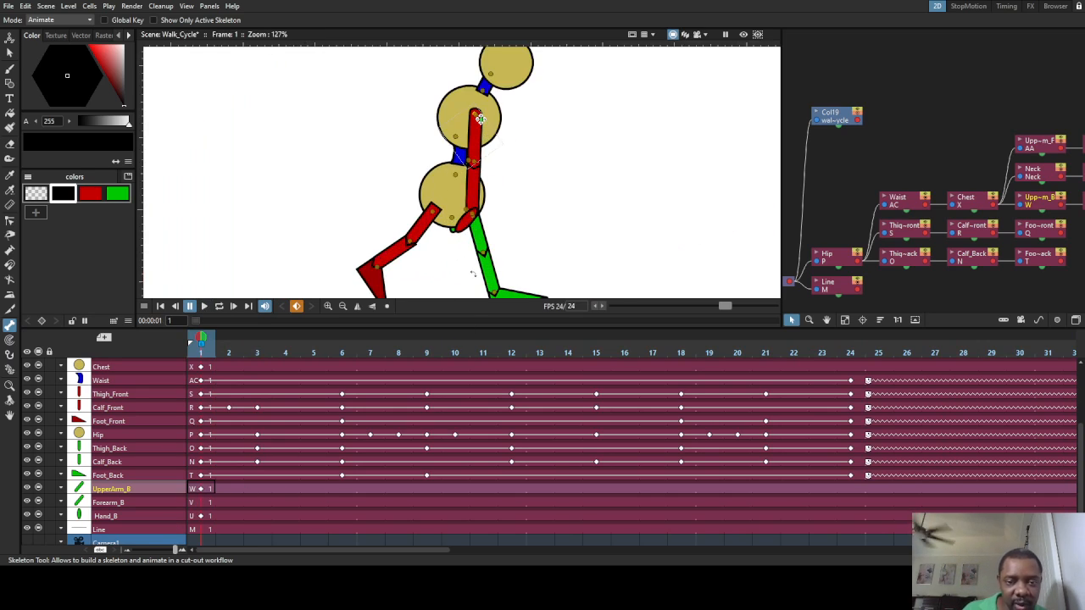
left_click(479, 119)
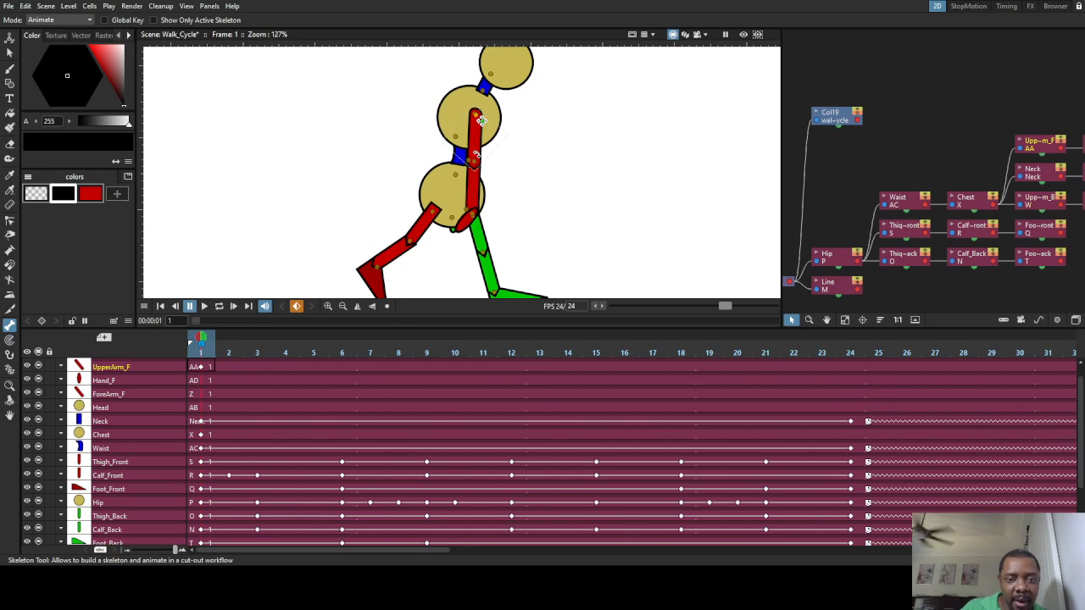
left_click_drag(476, 154, 497, 154)
left_click(520, 207)
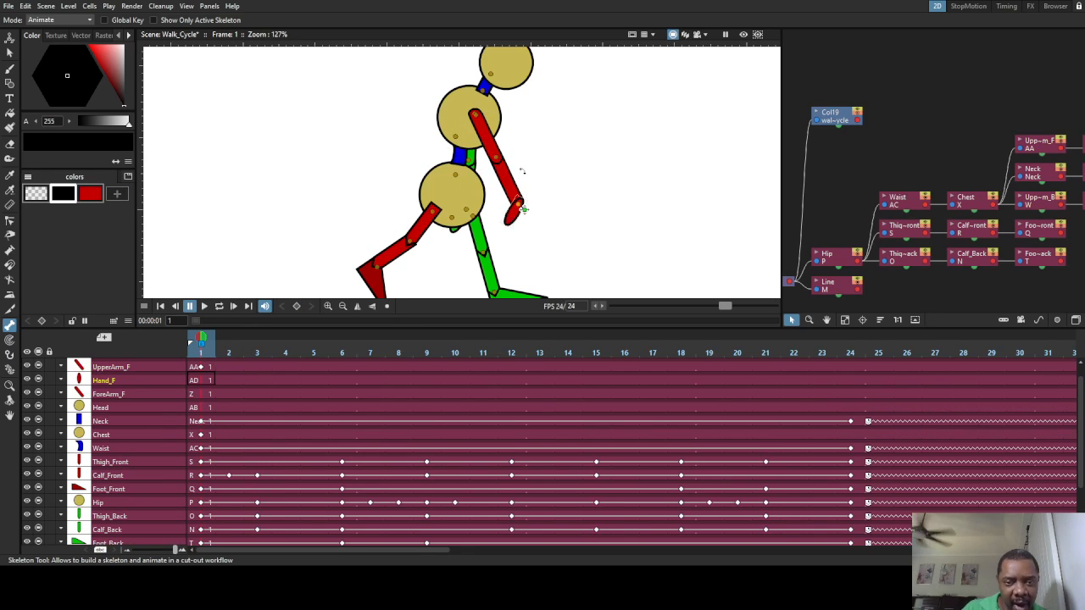
left_click_drag(520, 190, 502, 195)
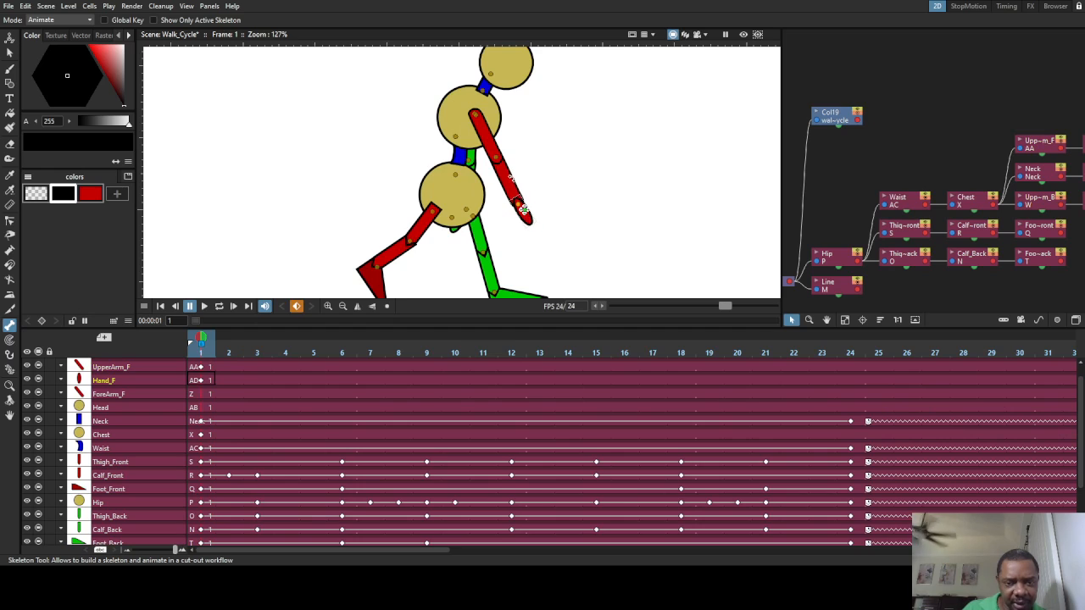
Bend ForeArm_F forward and slightly upward at frame 1, and rotate Hand_F so it points nearly straight up
left_click(481, 120)
left_click(506, 187)
scroll(504, 193, "up", 4)
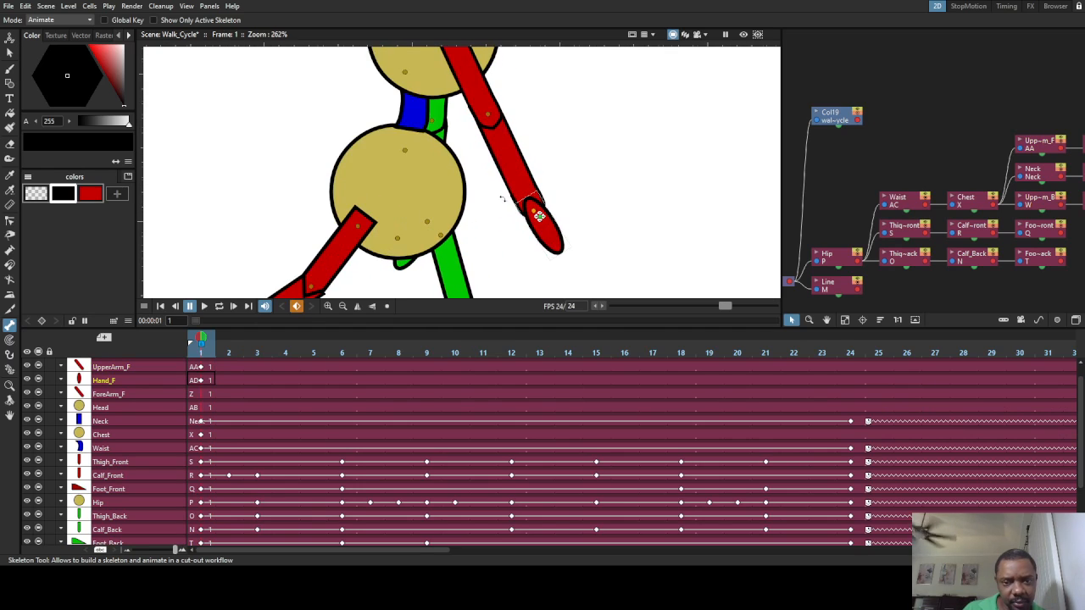
left_click_drag(507, 176, 542, 144)
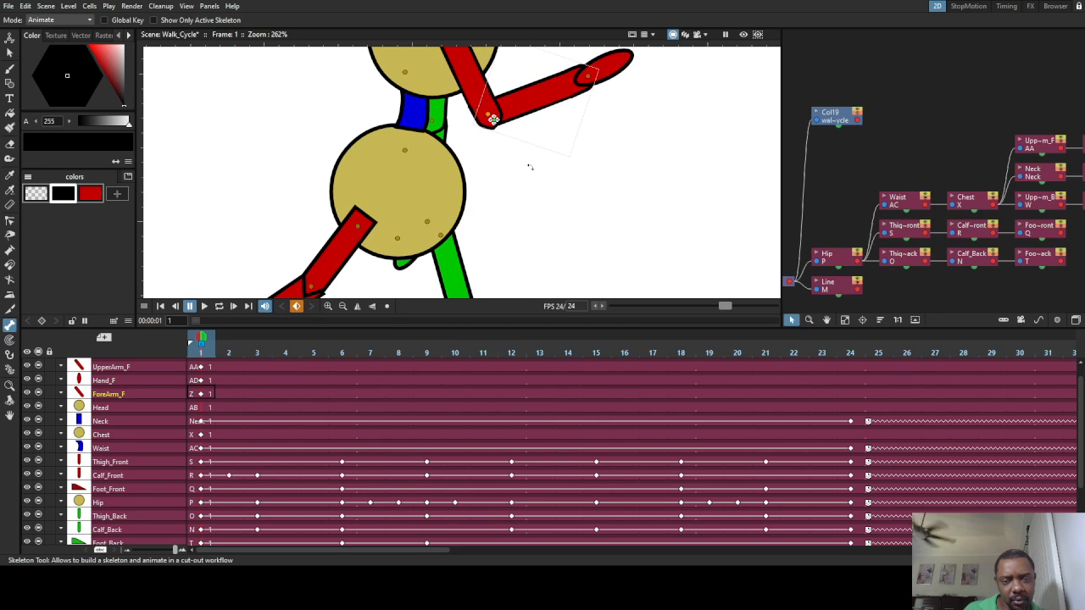
scroll(558, 188, "down", 3)
left_click_drag(585, 115, 570, 132)
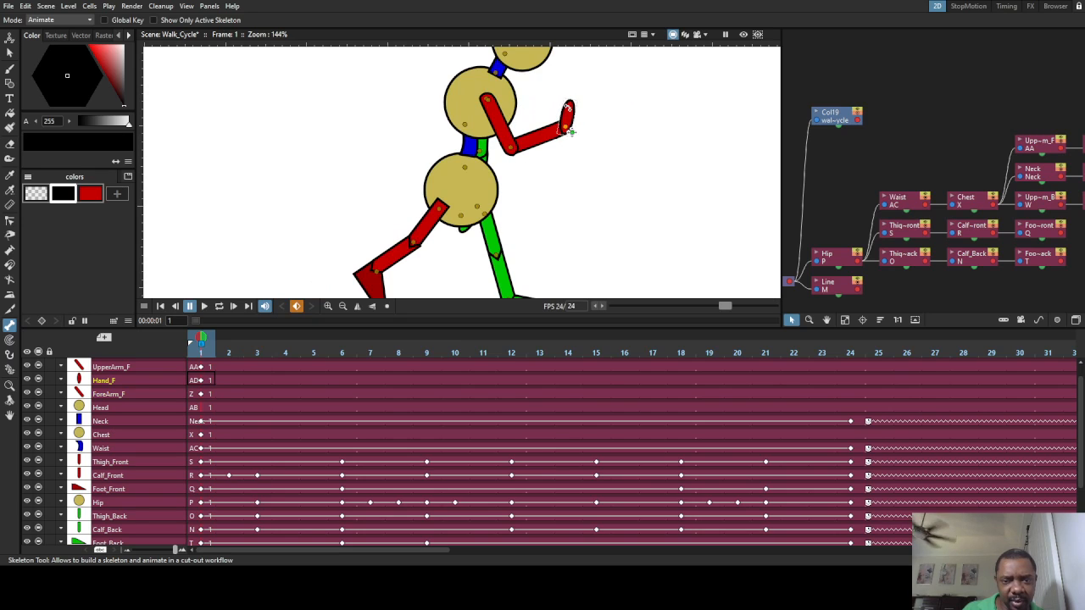
At frame 1, swing UpperArm_B up behind the chest and bend Forearm_B downward at the elbow
left_click(495, 104)
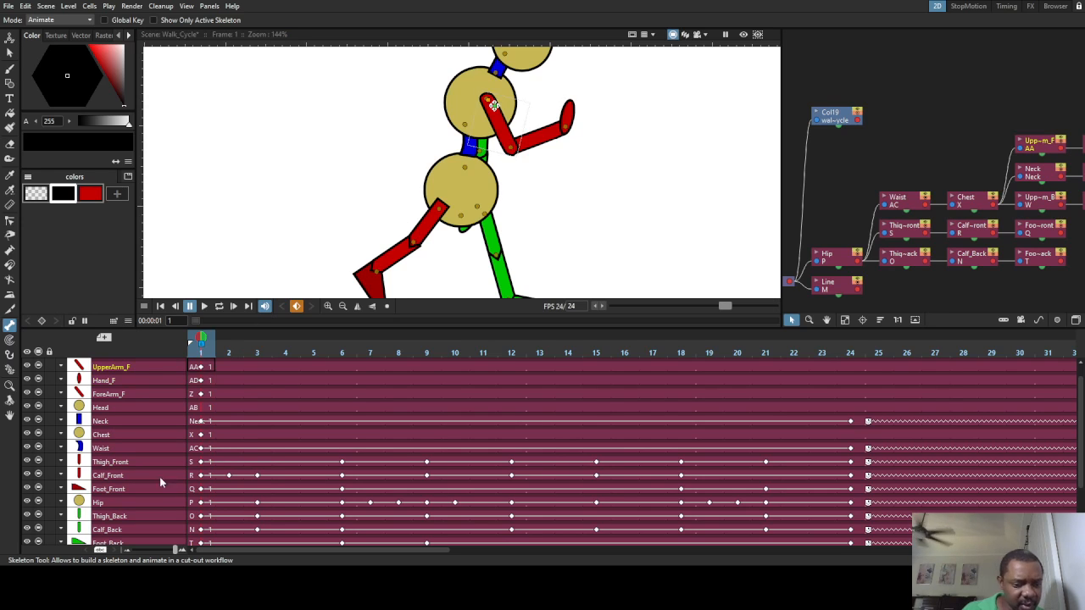
scroll(135, 504, "down", 1)
left_click(113, 516)
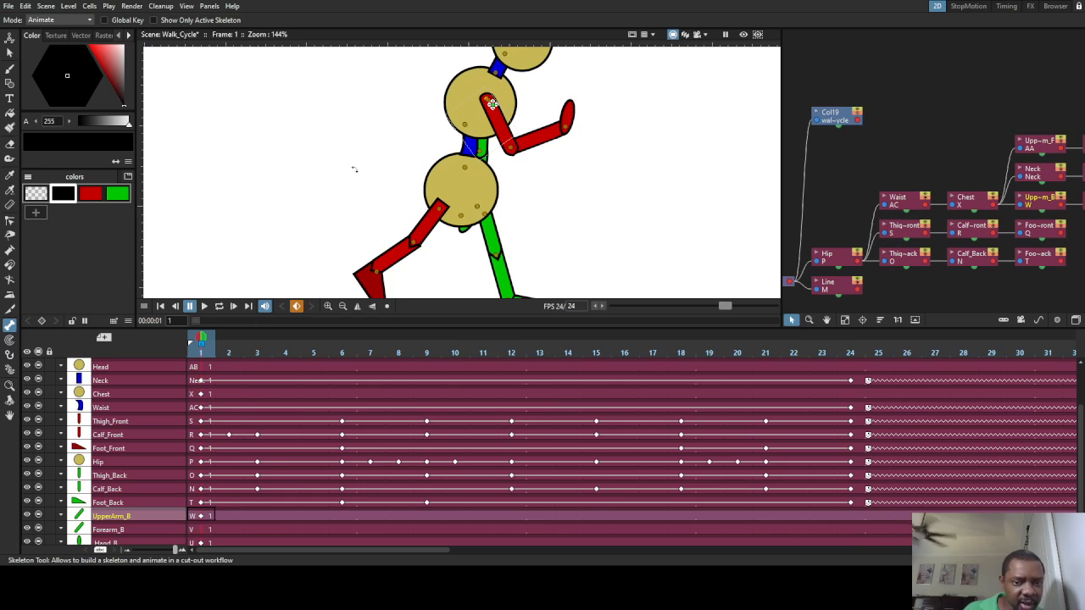
left_click_drag(354, 169, 336, 66)
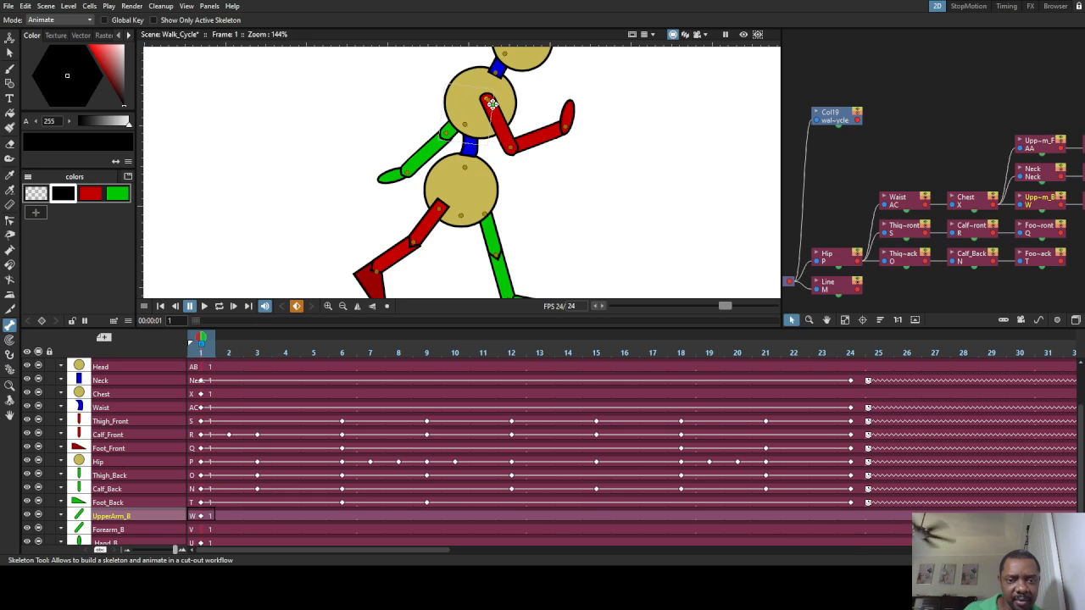
left_click_drag(352, 234, 273, 180)
left_click_drag(401, 121, 417, 170)
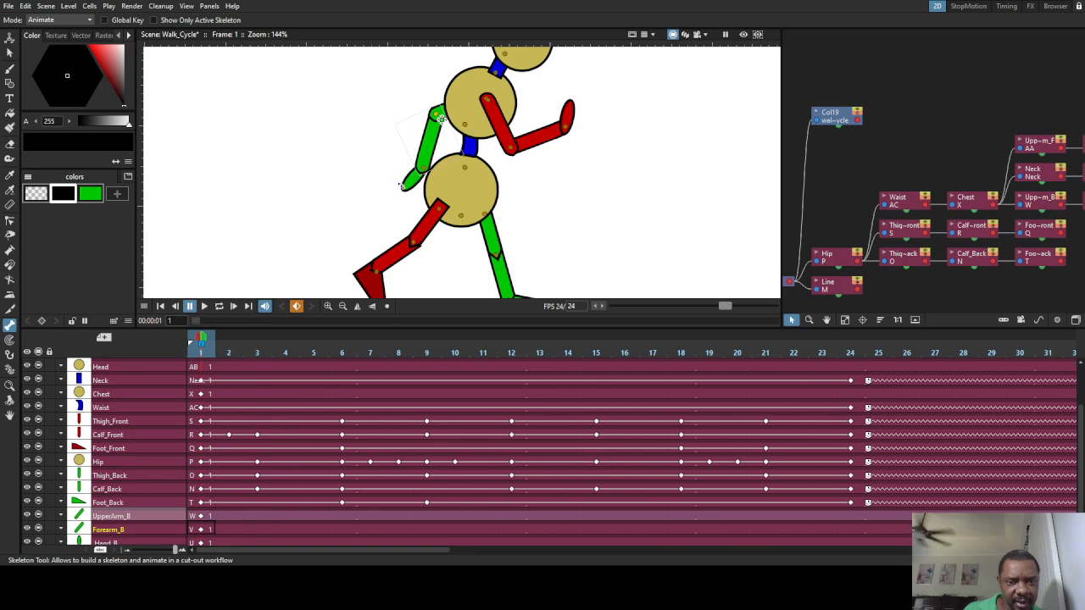
Rotate Hand_B downward at frame 1 and swing UpperArm_B further back so the forearm slopes away behind the body
left_click(466, 220)
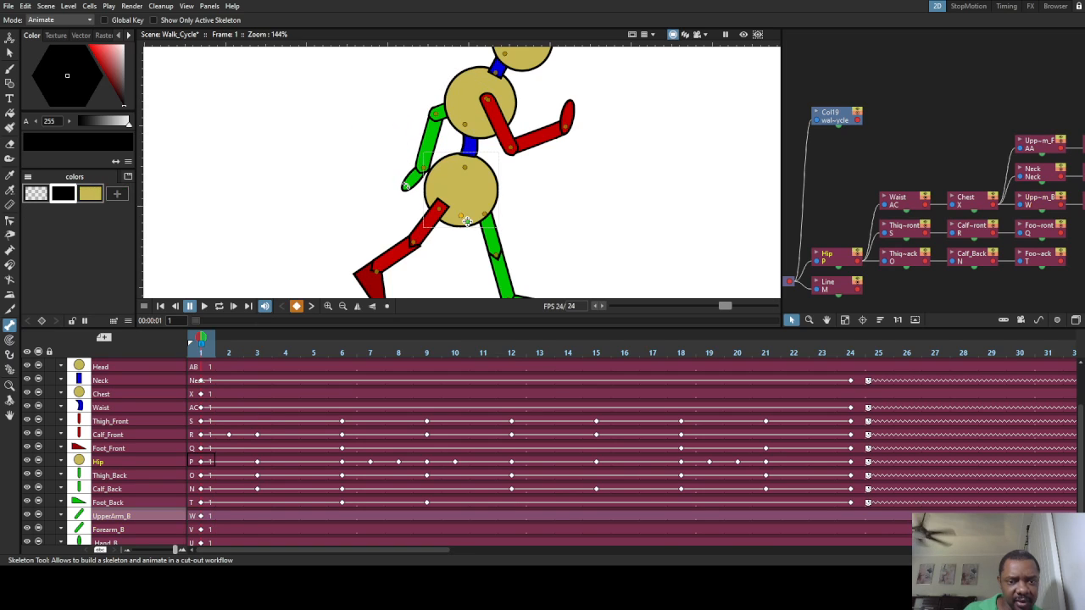
left_click(110, 543)
left_click_drag(293, 212, 434, 240)
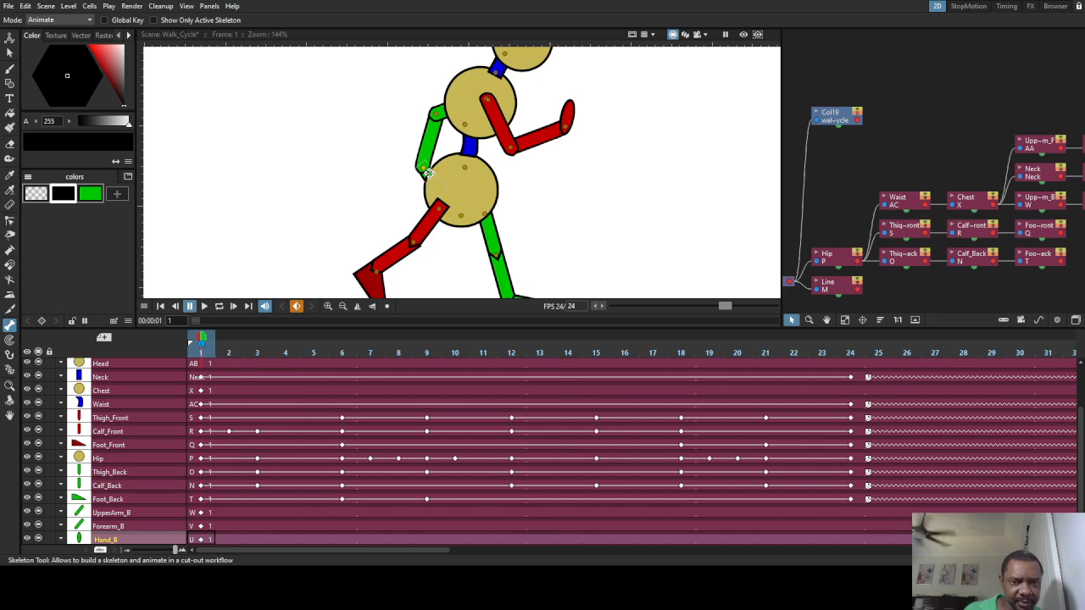
left_click(100, 514)
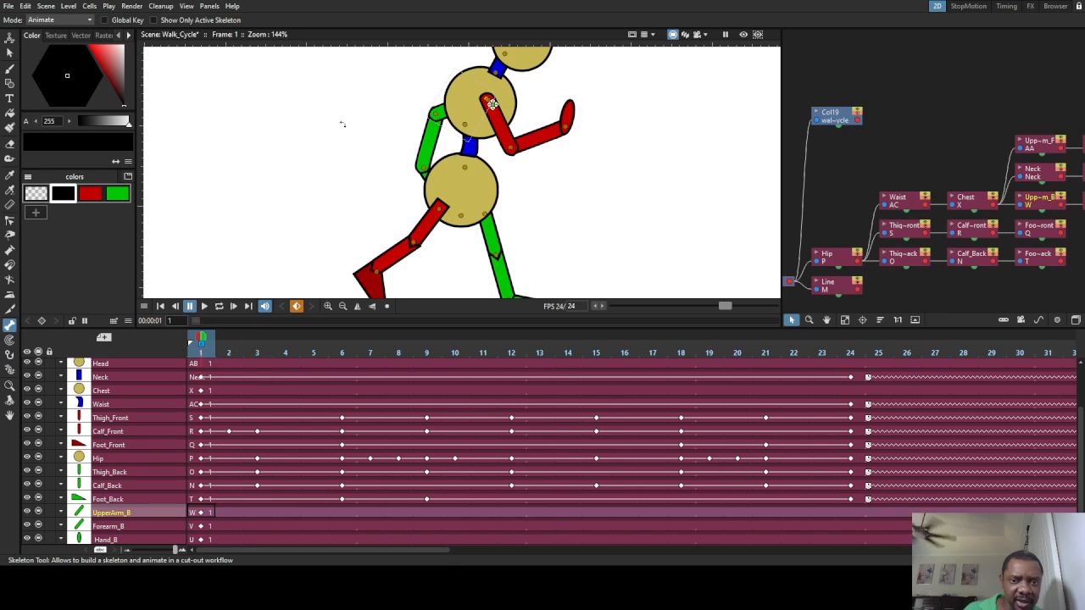
left_click_drag(339, 121, 289, 115)
scroll(357, 245, "down", 3)
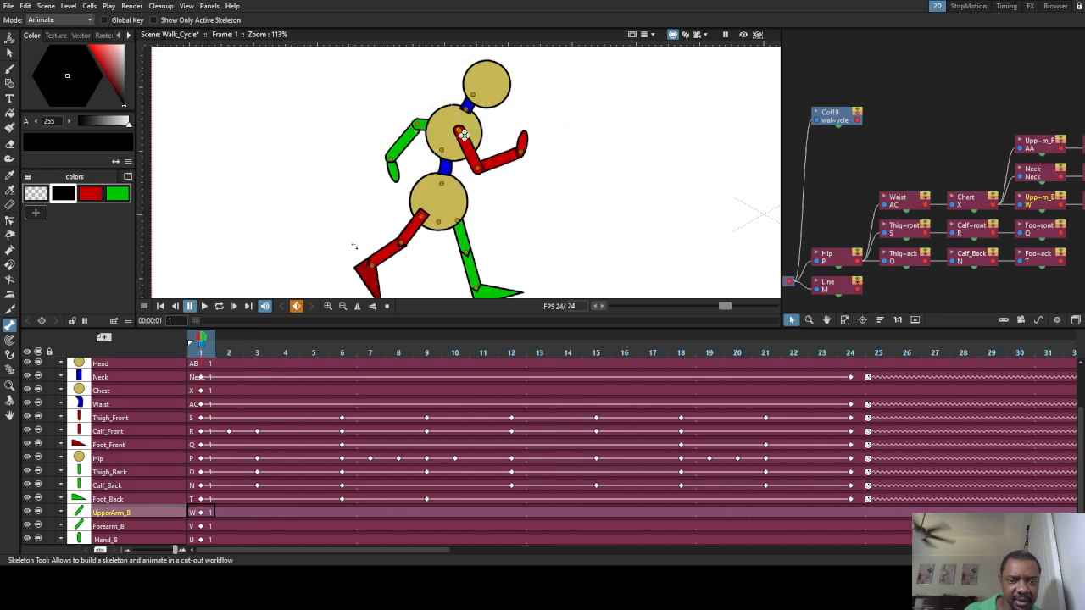
At frame 12, rotate UpperArm_F backward until it extends almost horizontally behind the chest
left_click_drag(201, 338, 505, 360)
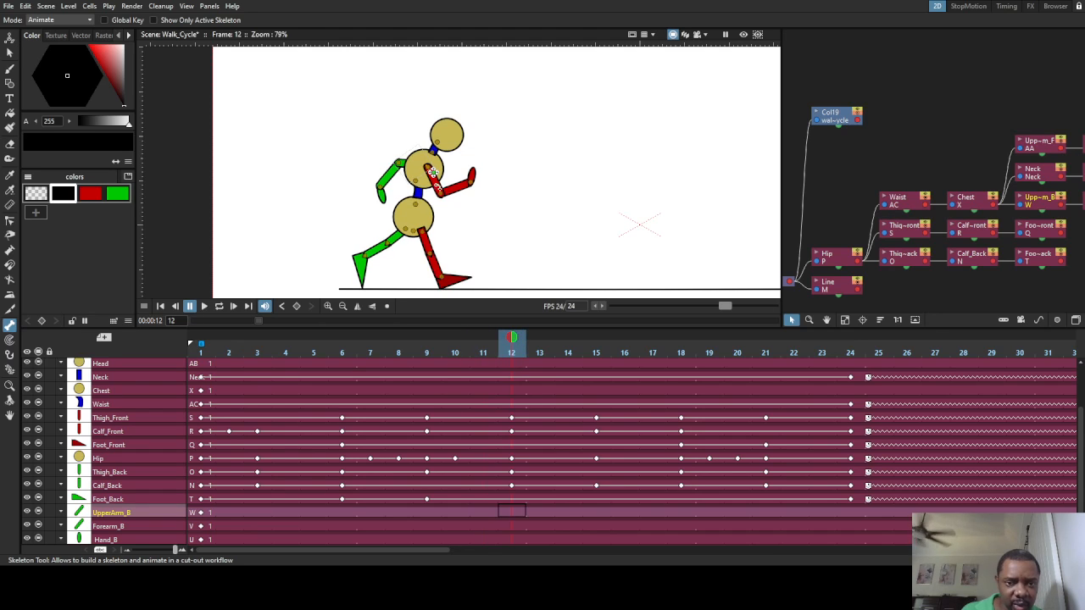
scroll(432, 172, "up", 5)
left_click(421, 127)
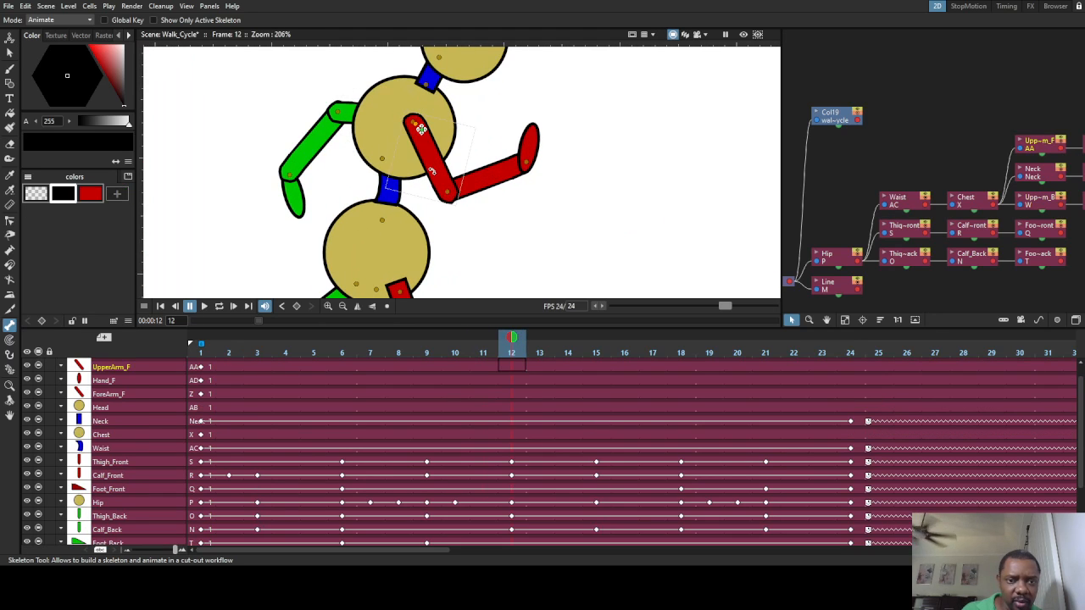
left_click_drag(432, 171, 291, 91)
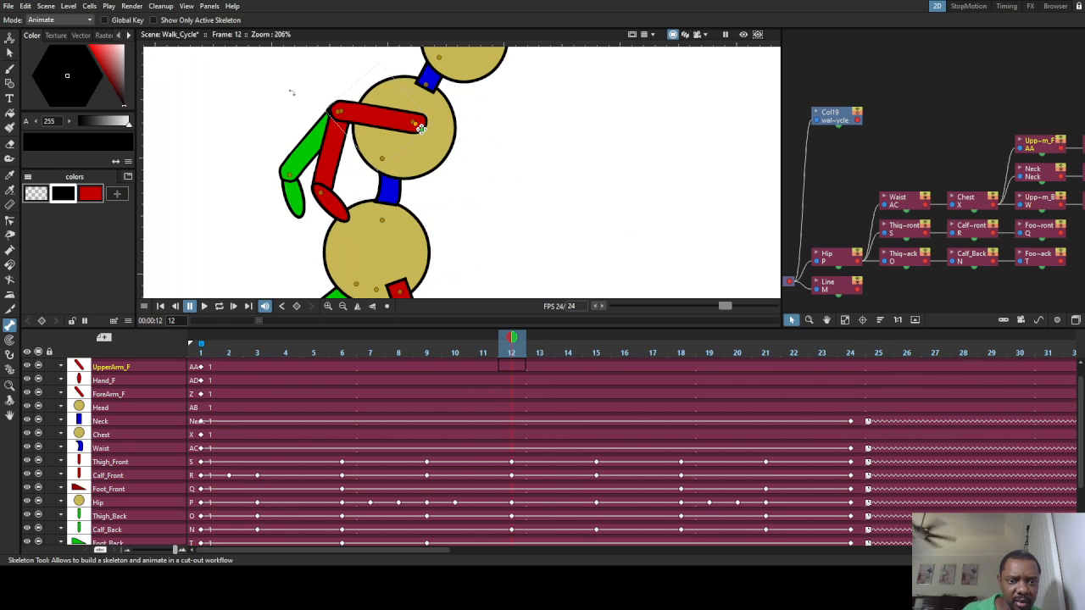
At frame 12, rotate UpperArm_B forward so the bent back arm reaches out in front of the chest
scroll(122, 521, "down", 2)
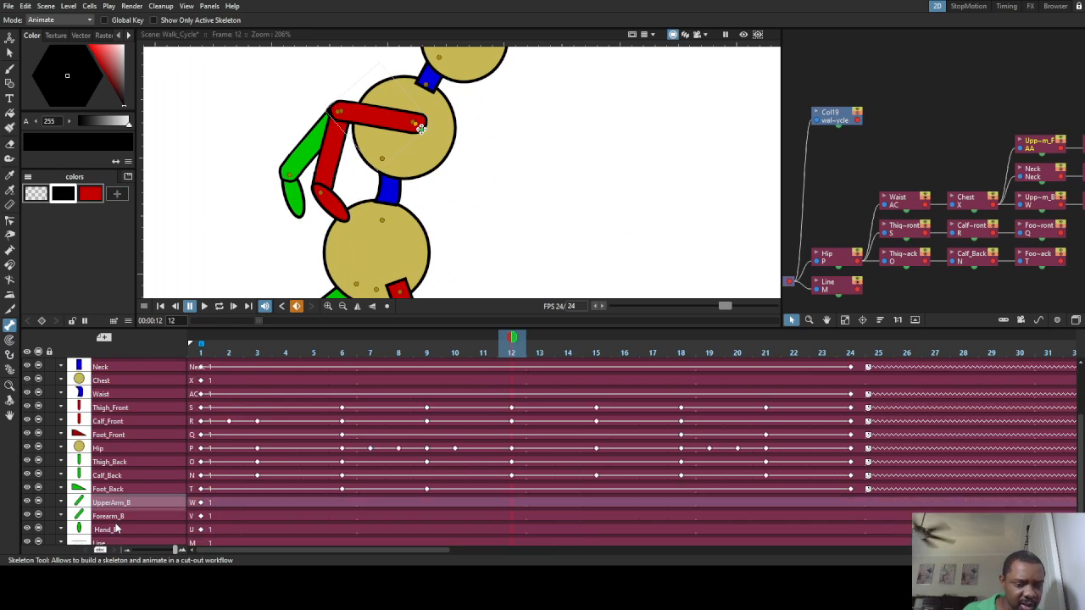
left_click(119, 490)
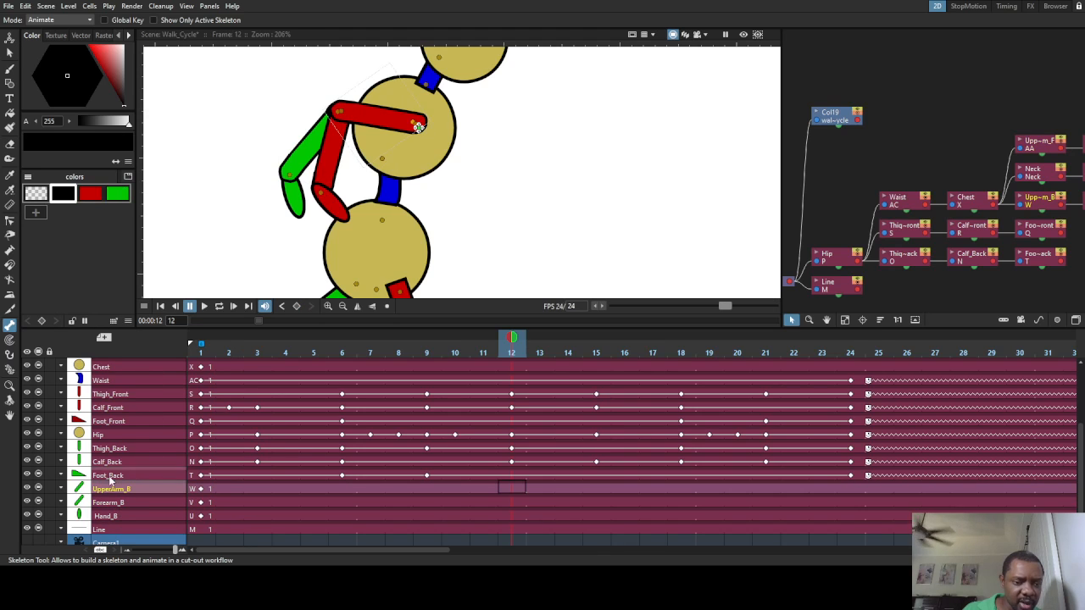
left_click_drag(297, 195, 577, 203)
Review the upper arm keys and compare the arm poses at frame 1 and frame 12
scroll(509, 382, "up", 2)
scroll(511, 378, "up", 2)
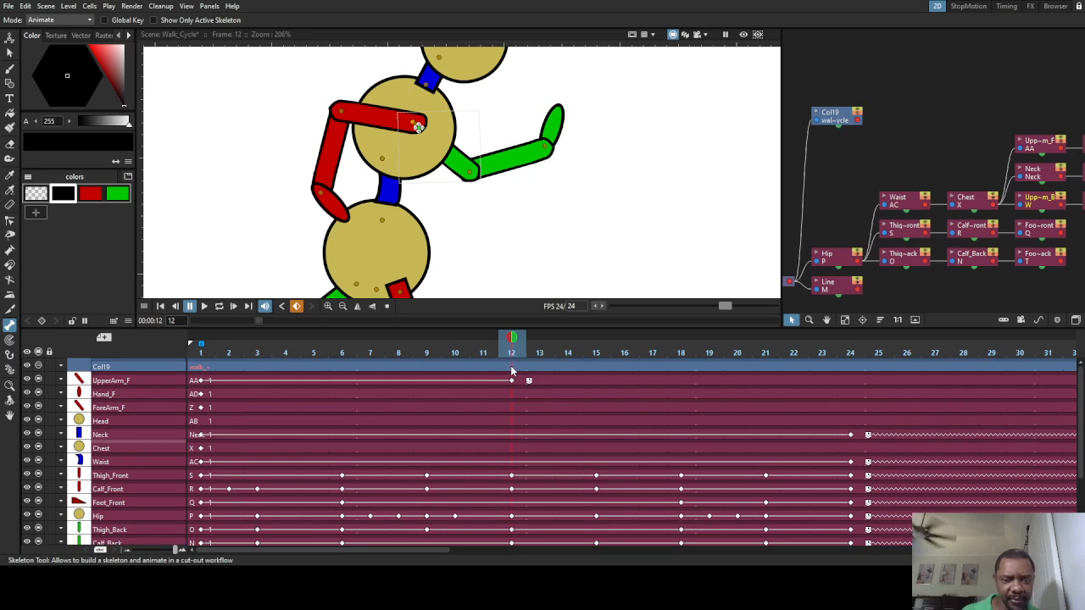
scroll(487, 402, "down", 3)
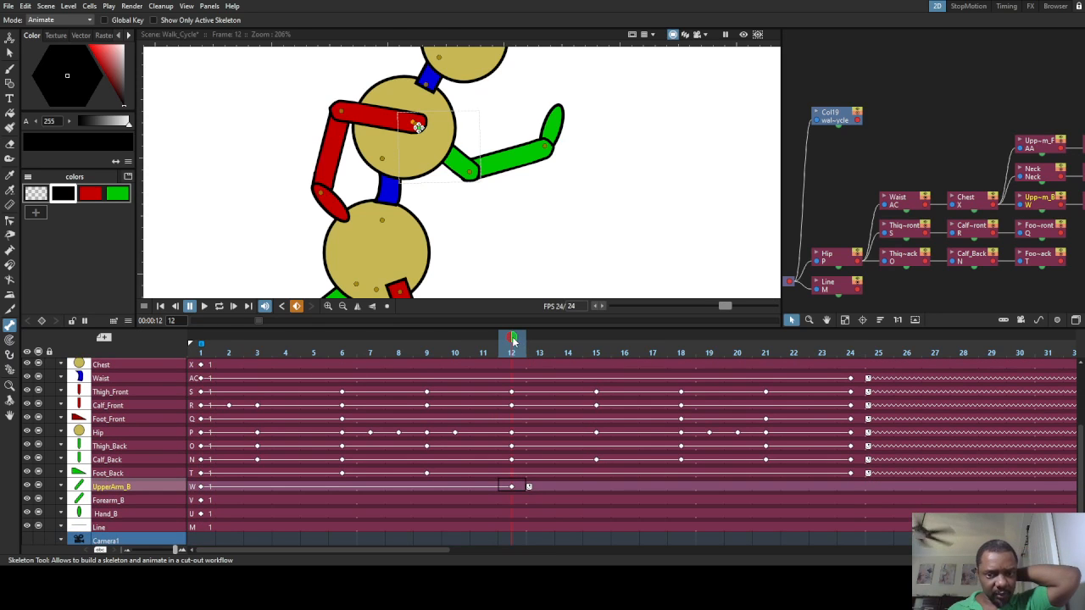
left_click(201, 341)
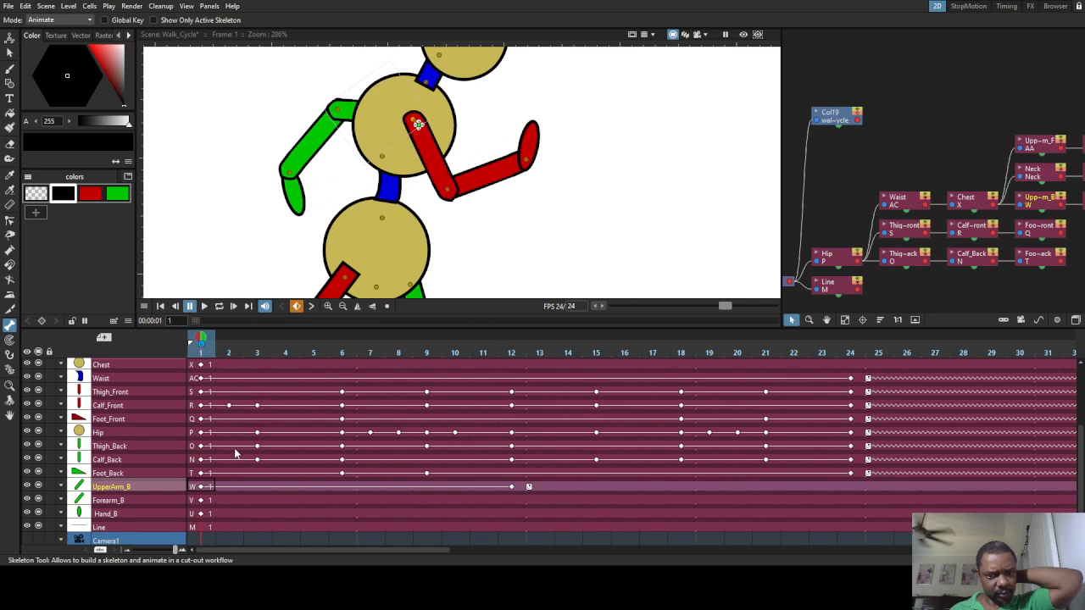
left_click(509, 486)
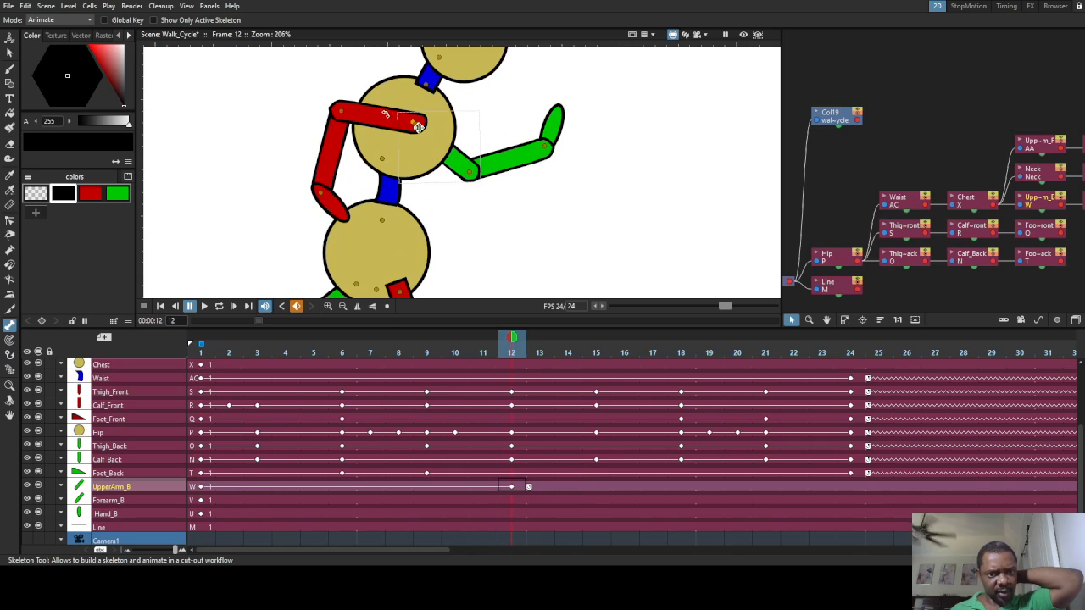
At frame 12, raise the UpperArm_F elbow, rotate Hand_F to hang in line, and swing ForeArm_F further out behind the body
left_click(419, 126)
left_click_drag(363, 115, 364, 92)
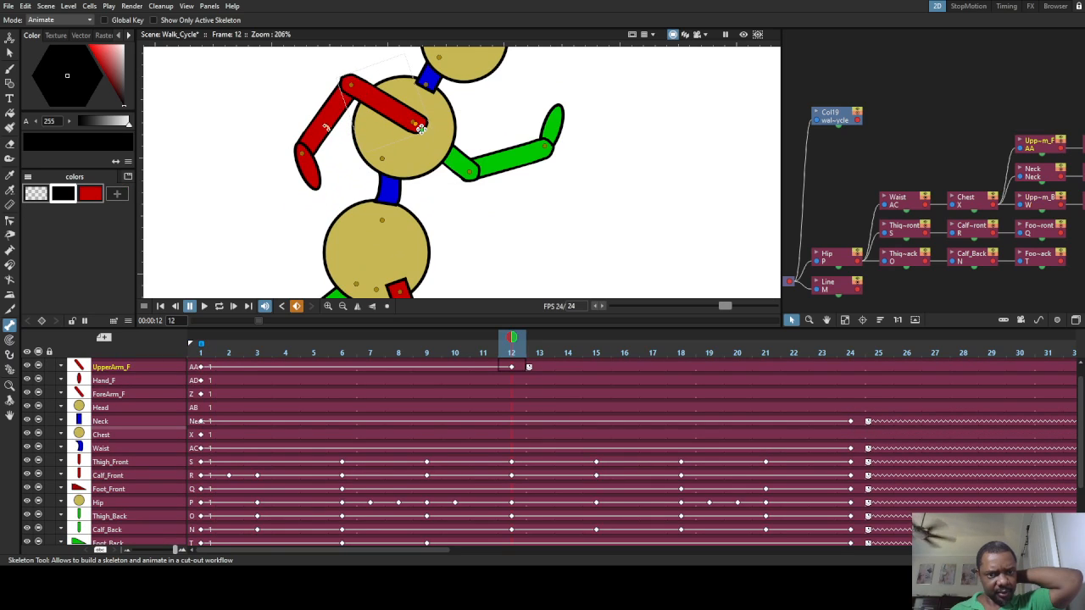
left_click_drag(314, 149, 307, 159)
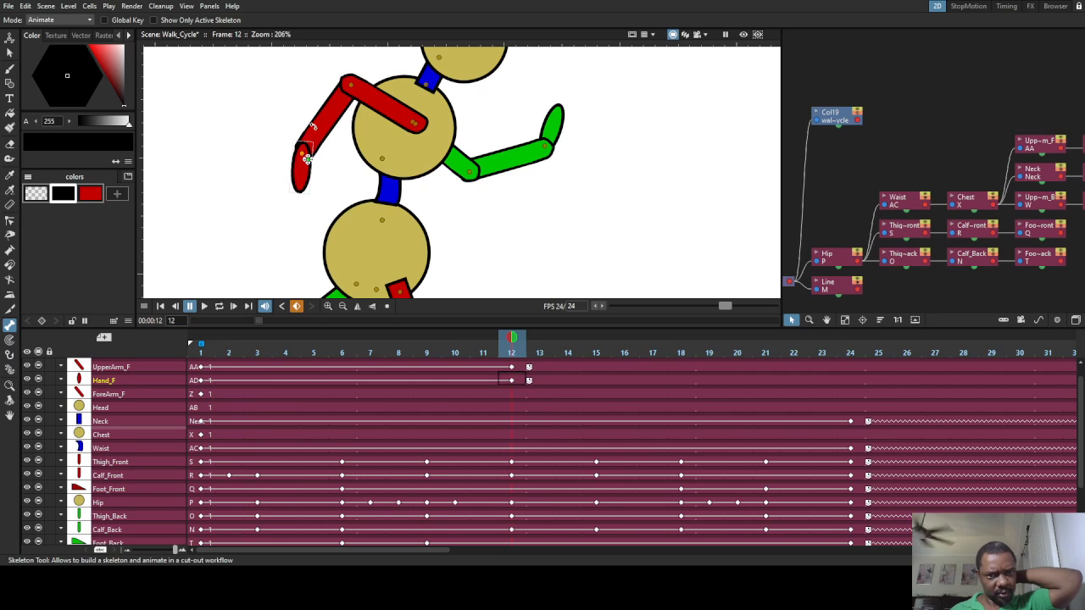
left_click_drag(315, 120, 308, 102)
At frame 12, rotate Forearm_B slightly downward and tilt Hand_B forward in front of the chest
left_click(552, 120)
left_click(553, 109)
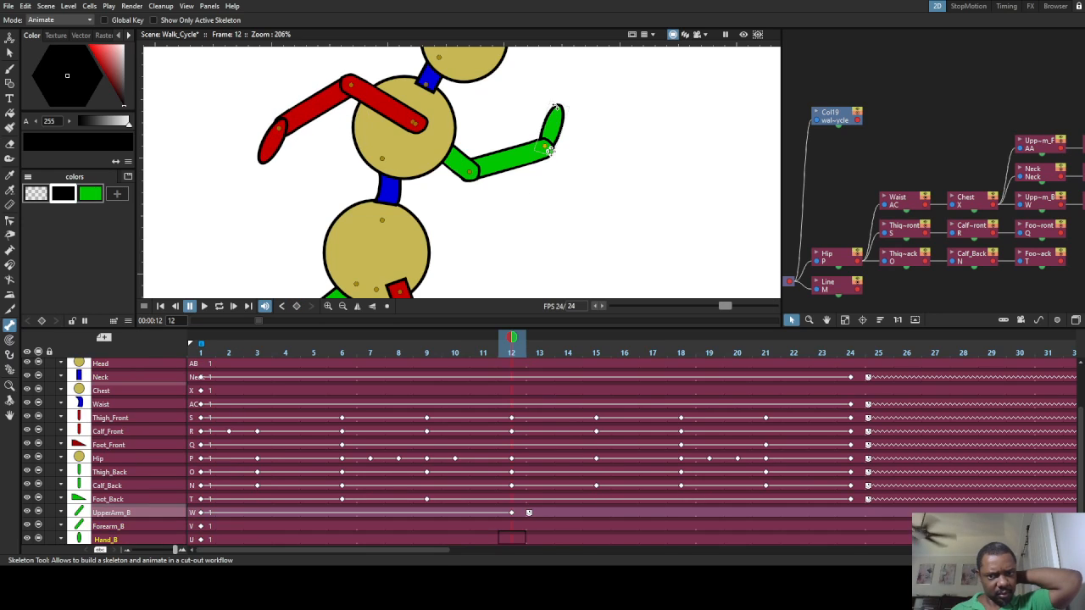
left_click_drag(555, 109, 566, 139)
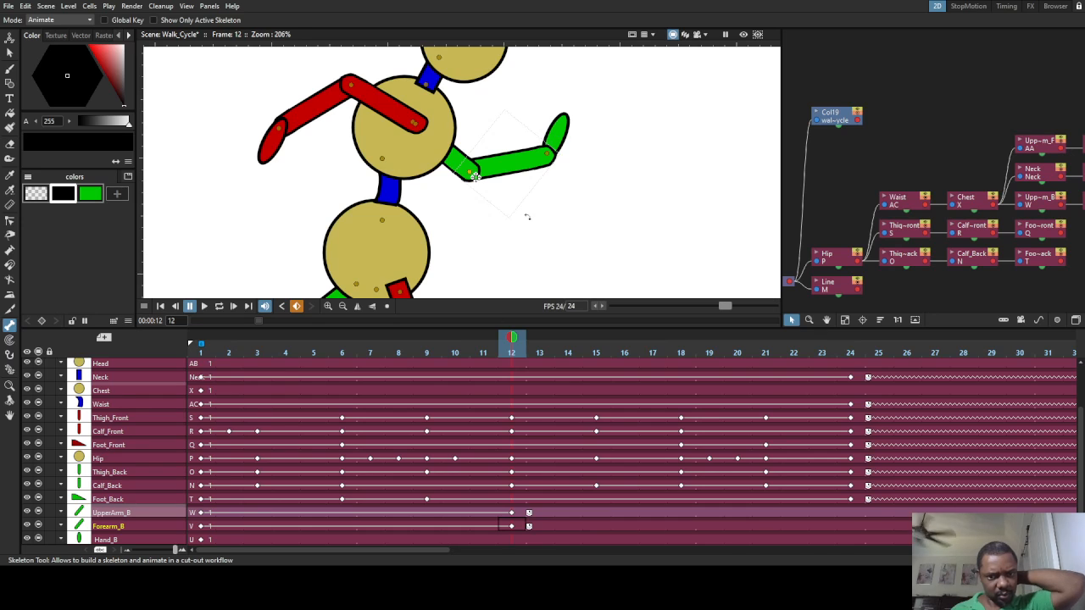
scroll(165, 526, "down", 1)
left_click(111, 516)
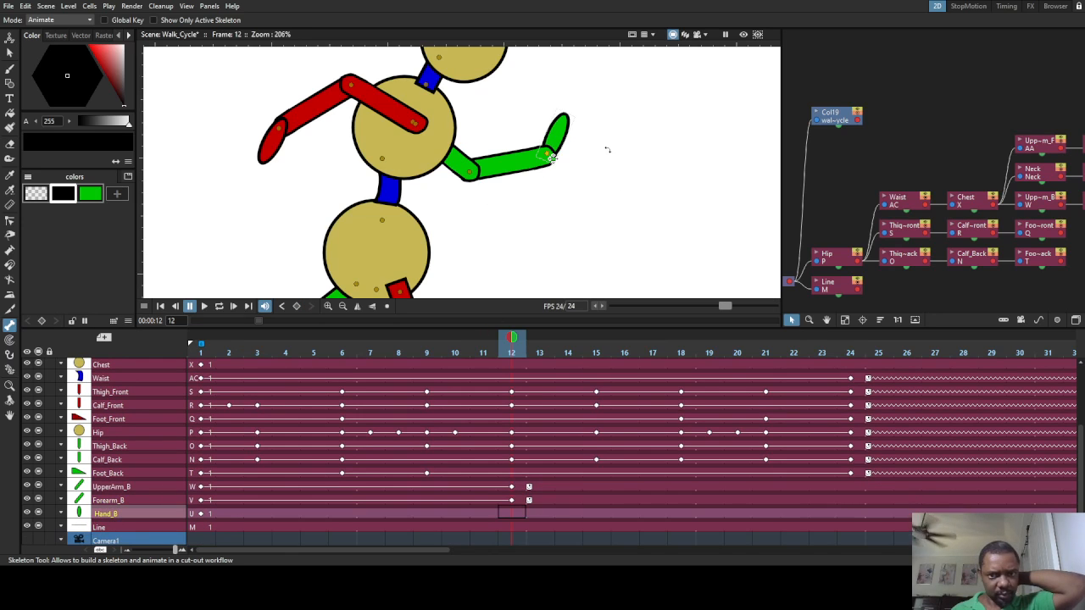
left_click_drag(607, 149, 635, 194)
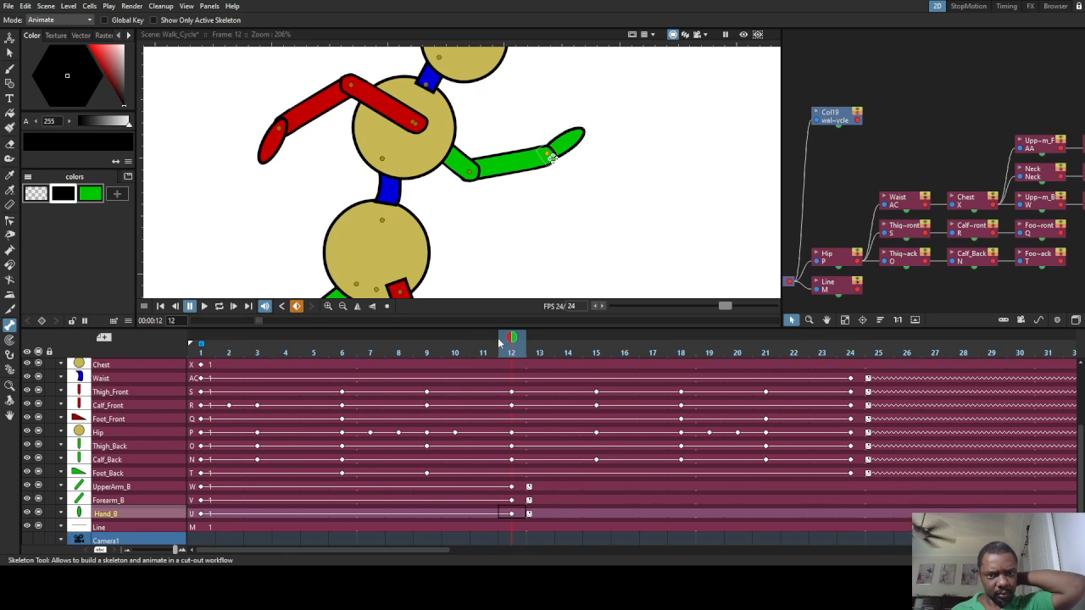
At frame 1, rotate Hand_B slightly backward and tilt Hand_F forward
mouse_move(512, 341)
left_mouse_down()
mouse_move(209, 338)
mouse_move(156, 326)
mouse_move(510, 384)
mouse_move(143, 371)
left_mouse_up()
left_click_drag(296, 225, 268, 224)
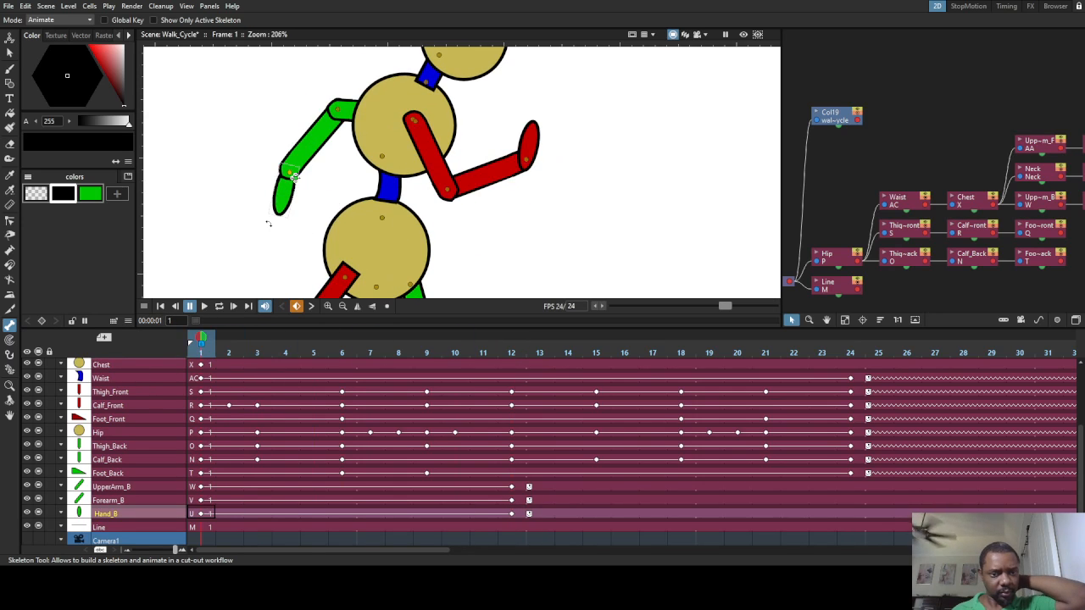
left_click_drag(537, 129, 551, 140)
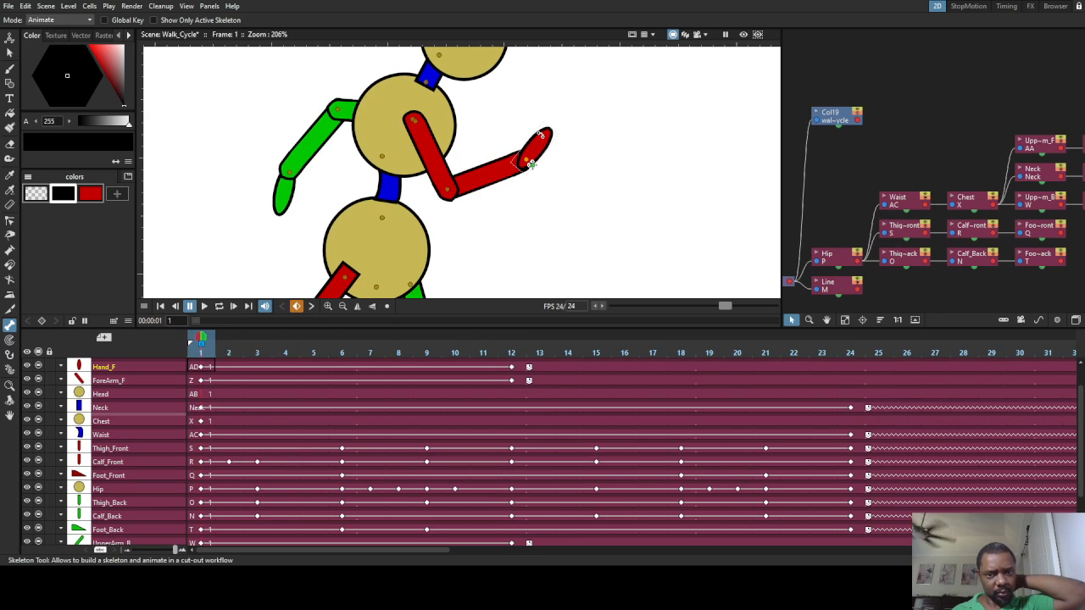
Copy the frame 1 keys of UpperArm_B, Forearm_B and Hand_B to frame 24
mouse_move(206, 339)
left_mouse_down()
mouse_move(452, 364)
mouse_move(529, 381)
mouse_move(497, 384)
mouse_move(682, 400)
mouse_move(848, 434)
left_mouse_up()
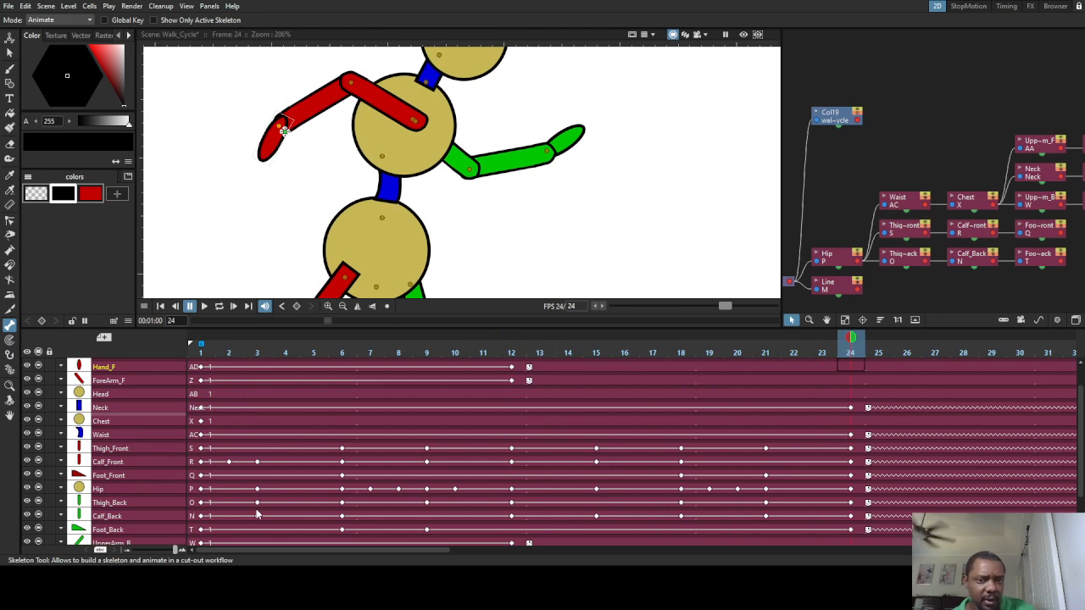
scroll(260, 514, "down", 2)
left_click(204, 516)
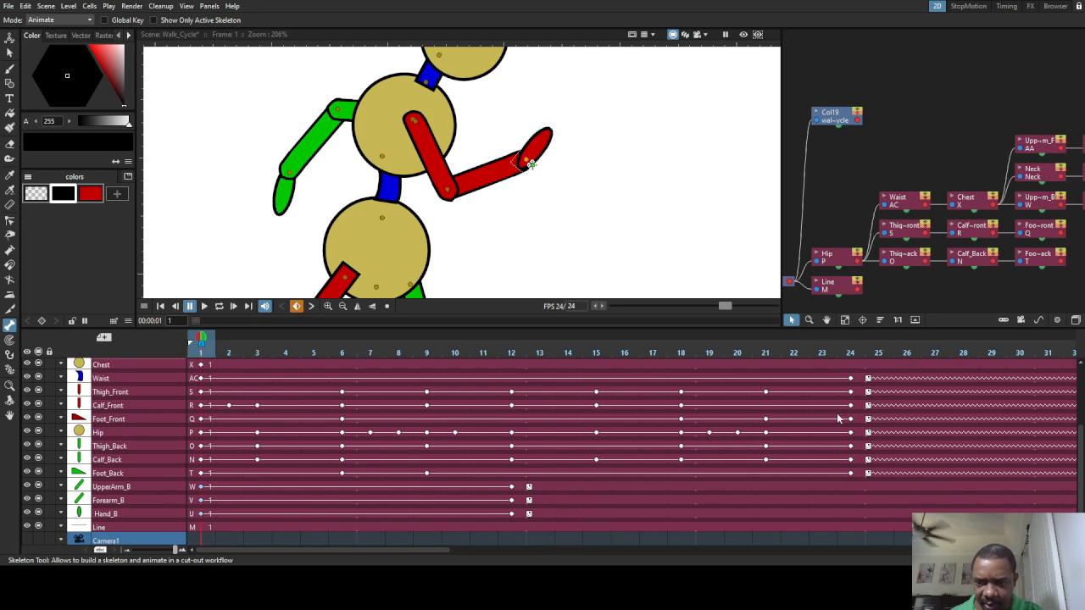
left_click(847, 475)
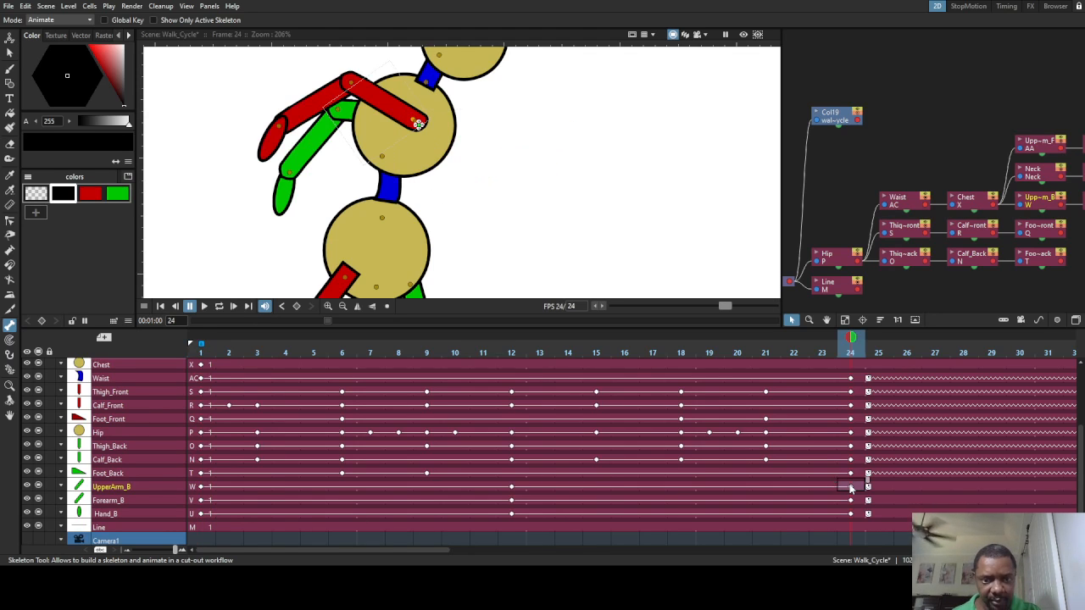
Copy the frame 1 keys of UpperArm_F, Hand_F and ForeArm_F to frame 24
scroll(826, 451, "up", 3)
scroll(826, 452, "up", 1)
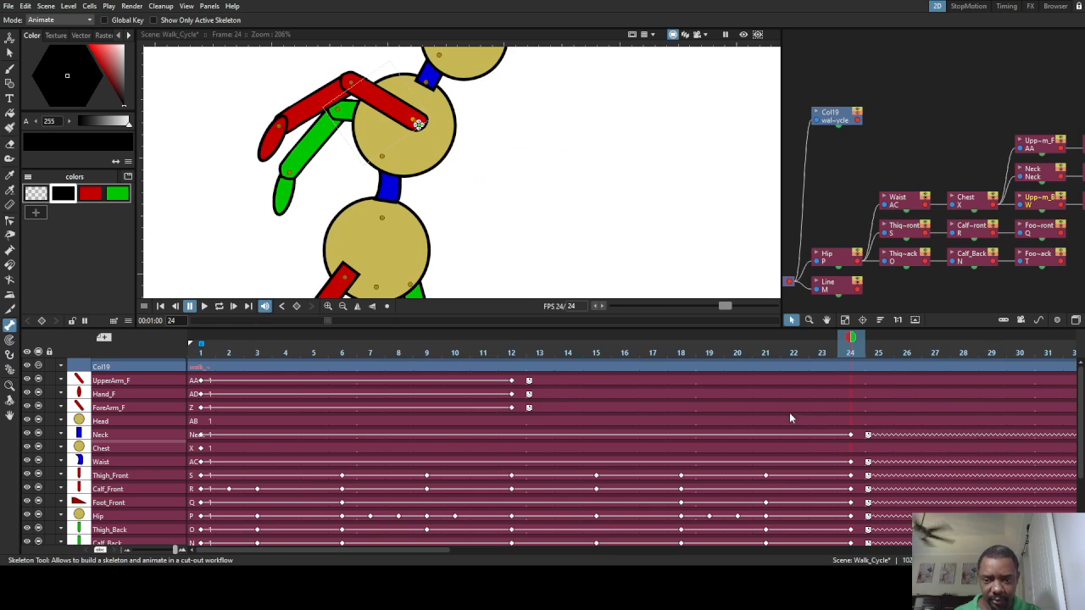
left_click(200, 386)
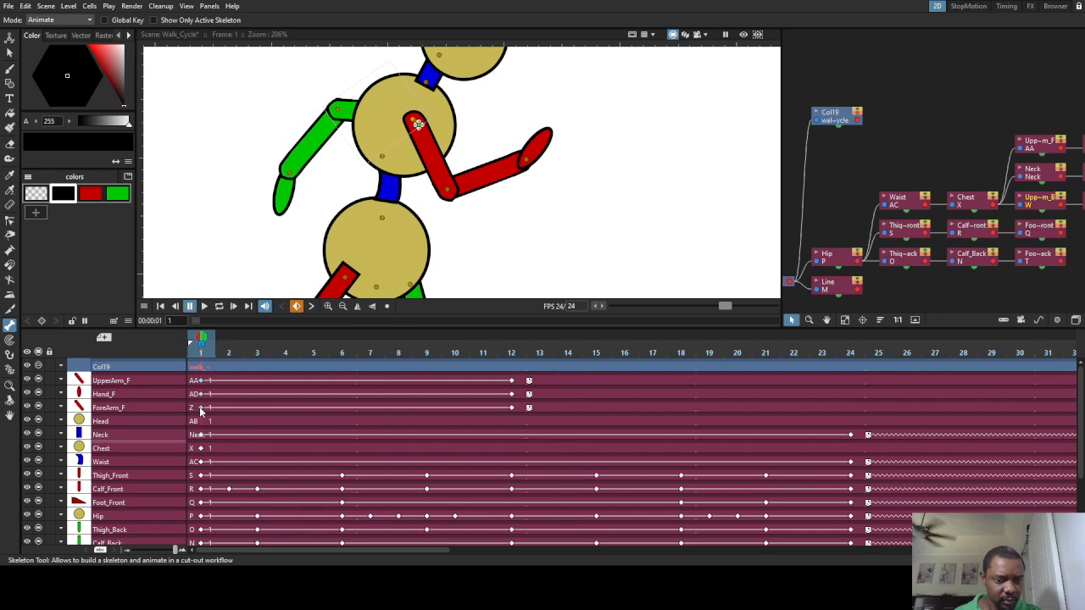
left_click(849, 377)
key("ctrl+v")
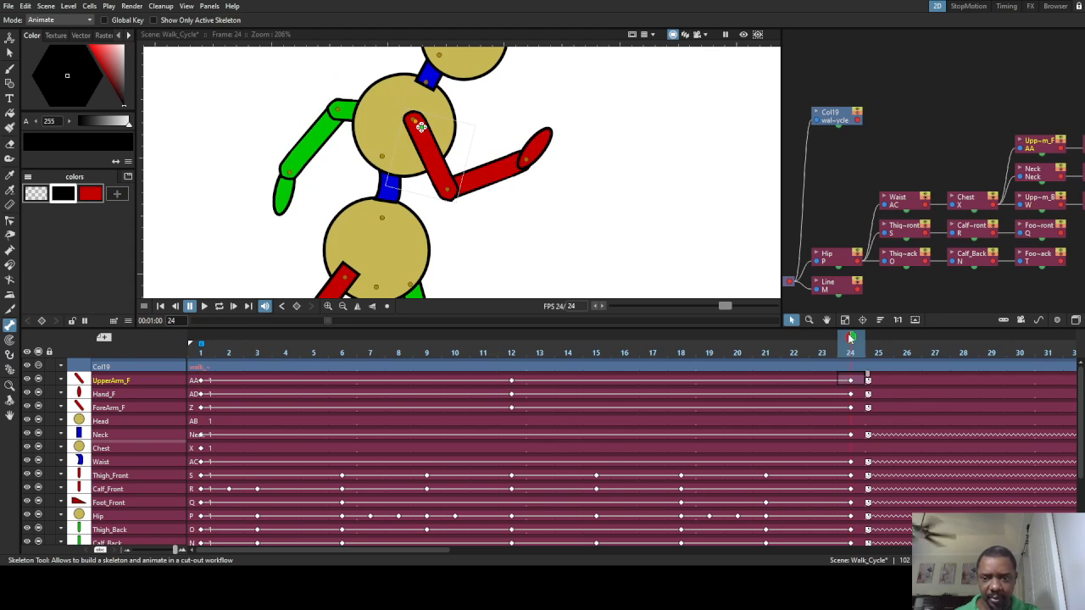
Enlarge the viewer to show the full figure and play the walk cycle from frame 1
left_click_drag(849, 336, 131, 323)
scroll(389, 206, "down", 2)
scroll(389, 207, "down", 3)
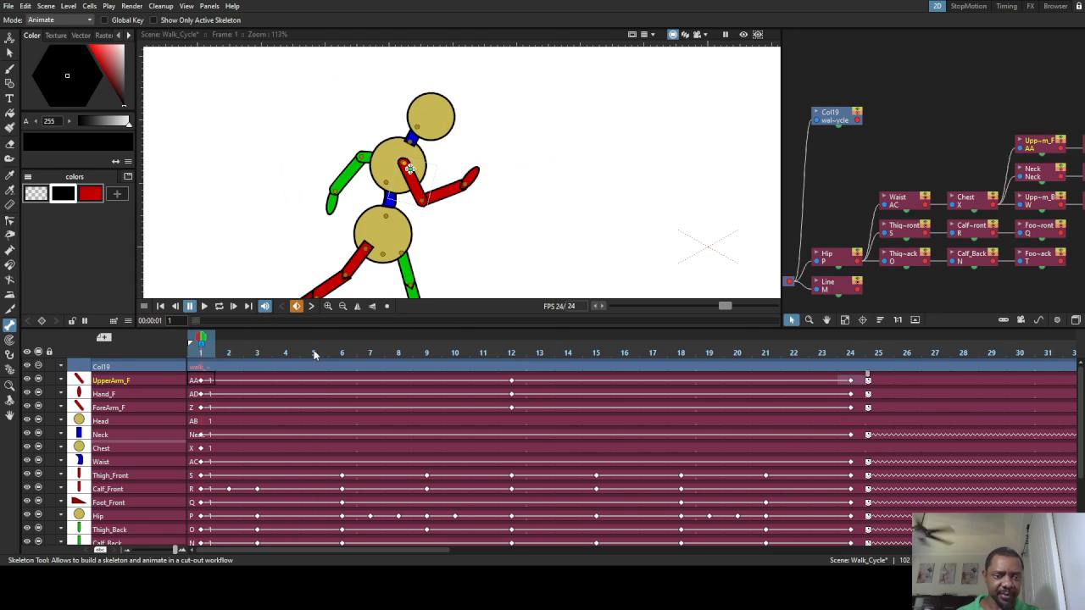
left_click_drag(367, 351, 367, 437)
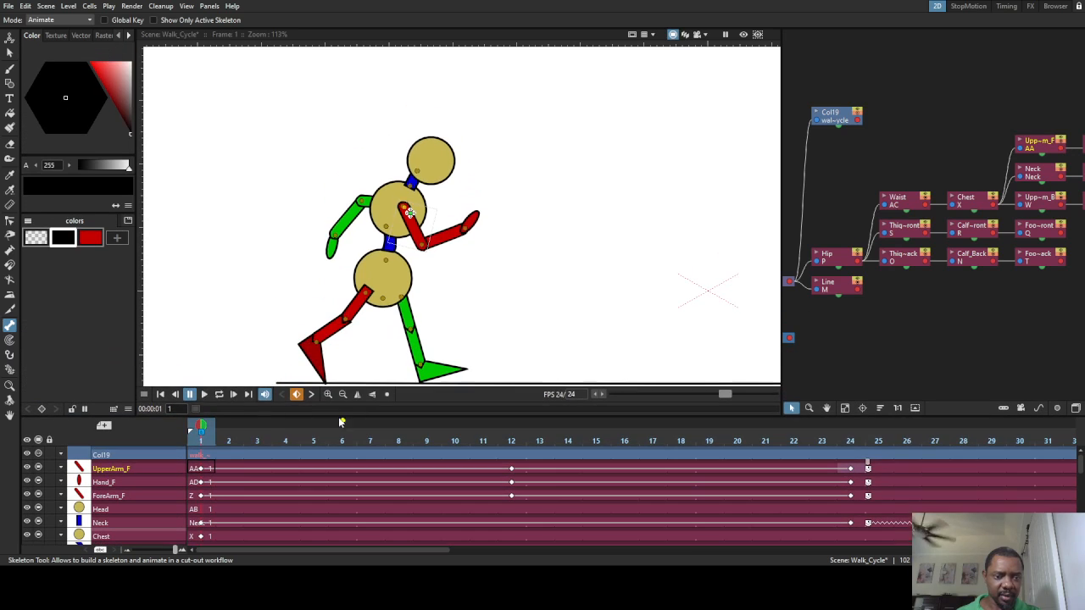
left_click(204, 395)
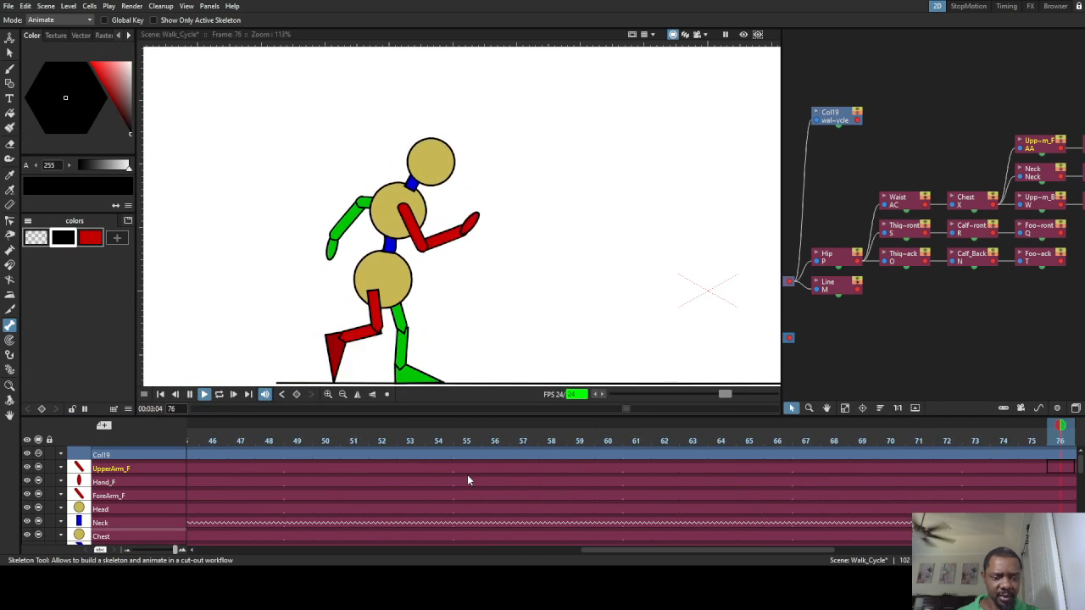
Turn on cycling after frame 24 for the upper arm, forearm and hand of both arms, and play the animation
left_click(203, 430)
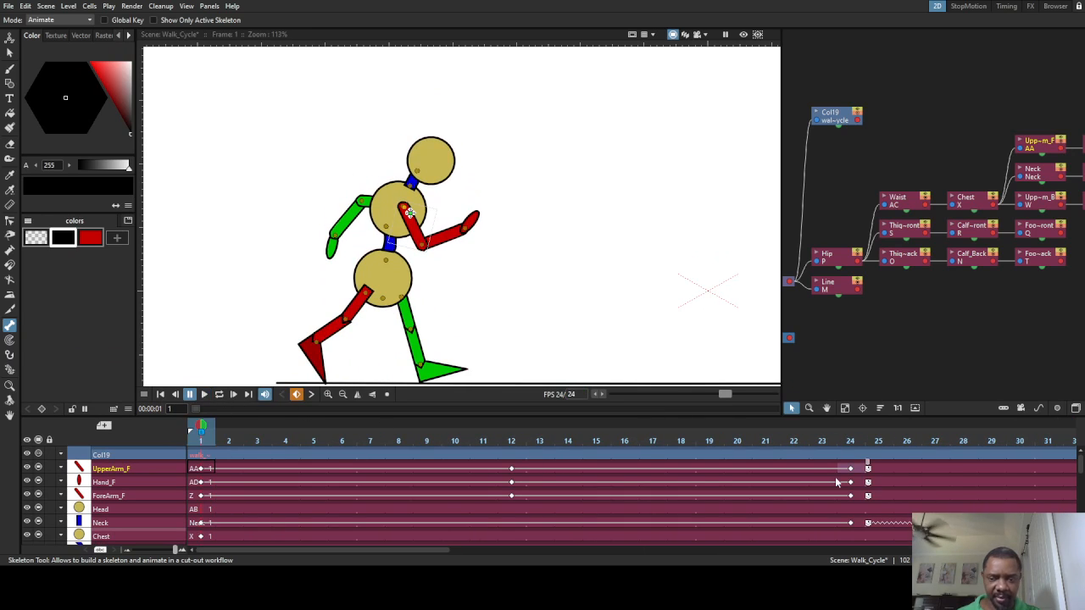
left_click(869, 469)
left_click(869, 482)
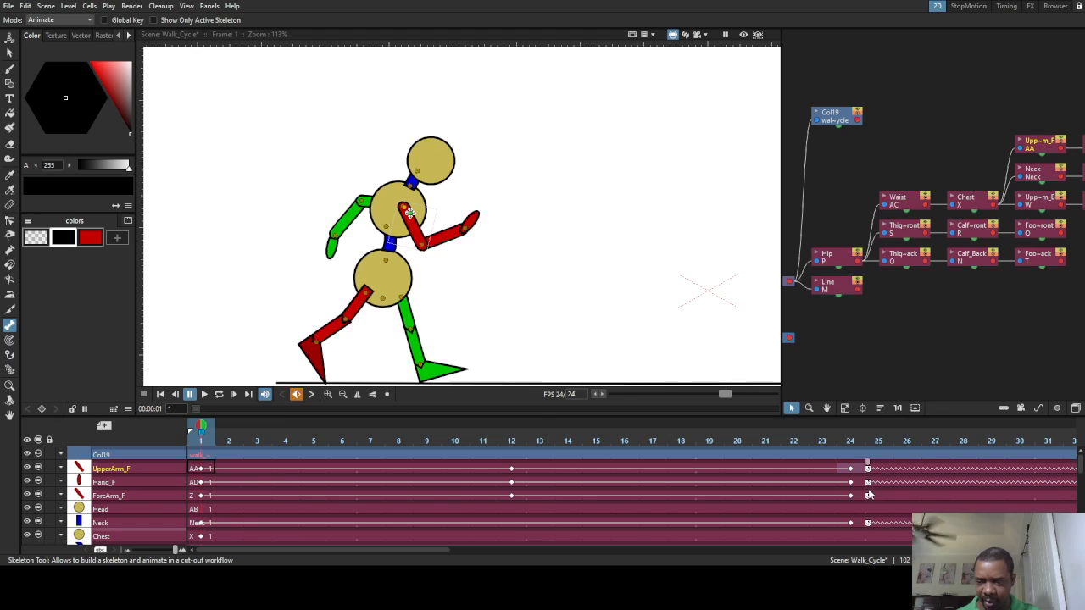
scroll(844, 509, "down", 5)
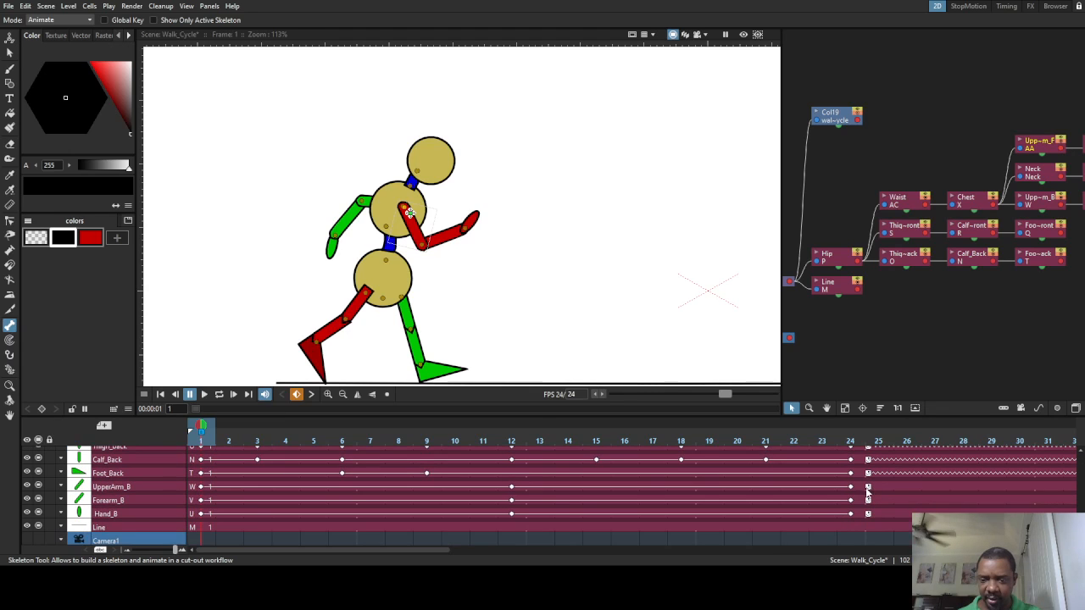
left_click(877, 514)
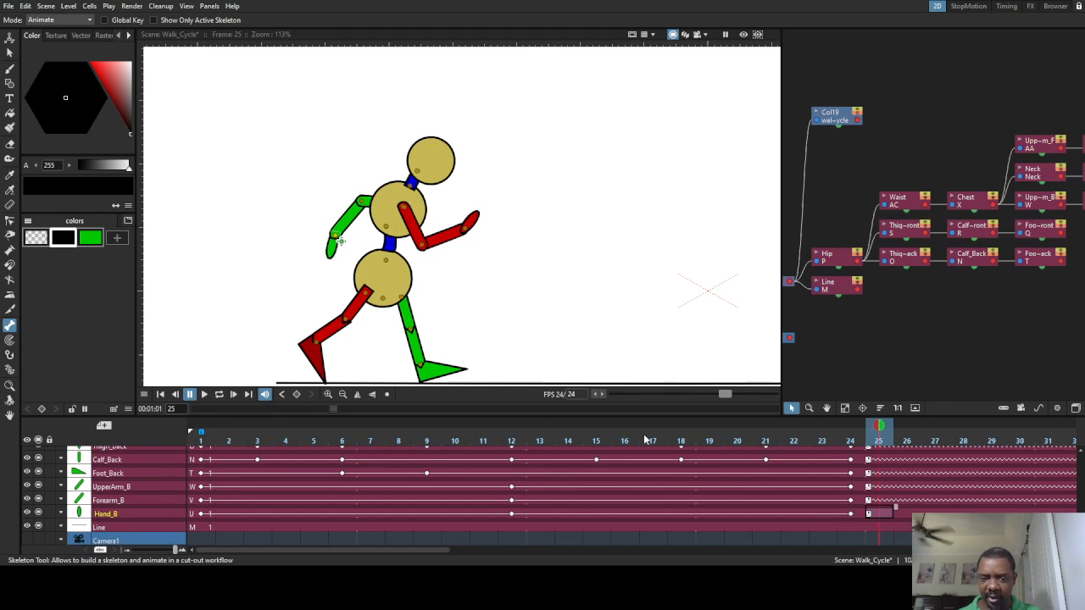
left_click(204, 395)
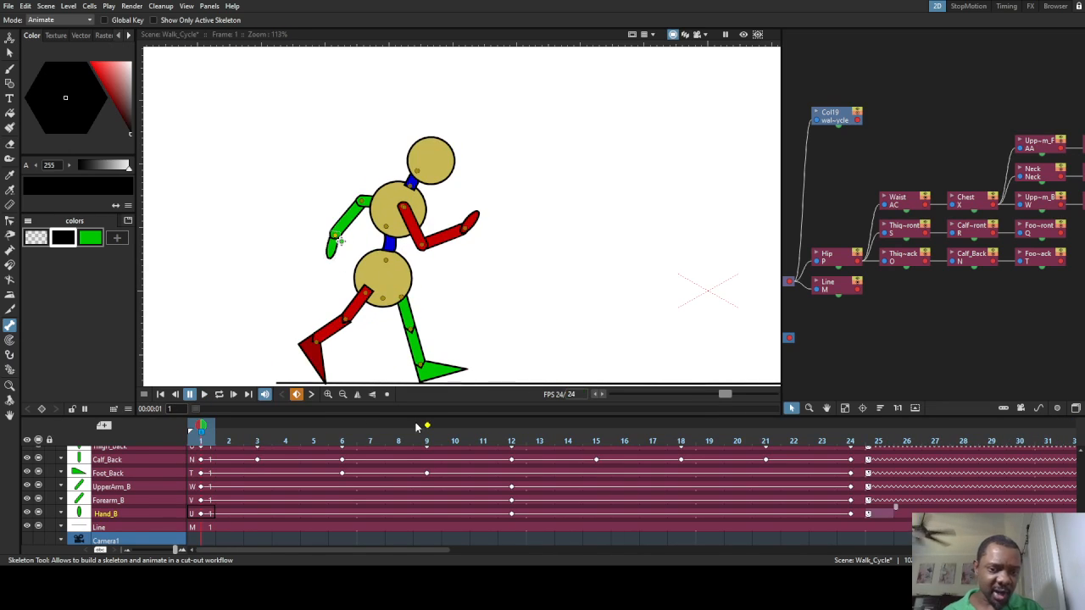
At frame 1, rotate Waist forward so the upper body leans further ahead of the hip
scroll(177, 475, "up", 5)
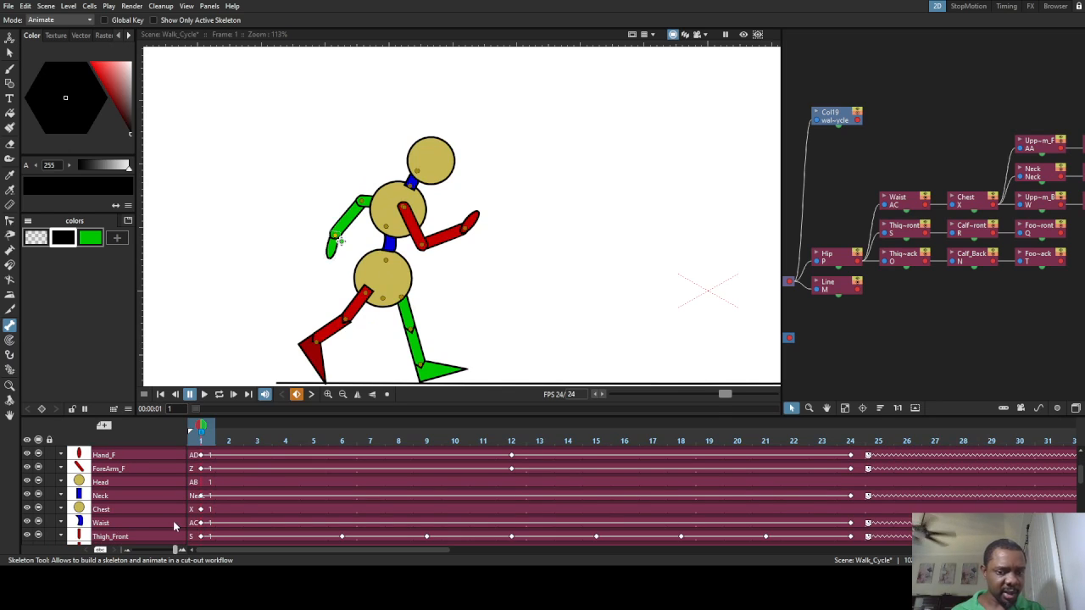
left_click(173, 522)
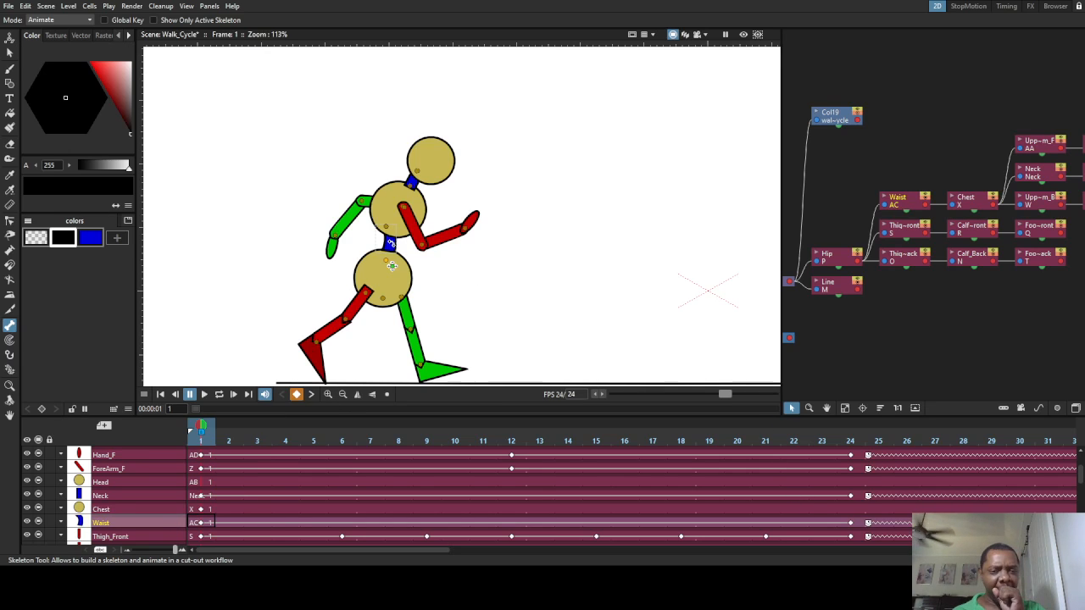
left_click(410, 212)
left_click_drag(396, 243, 390, 241)
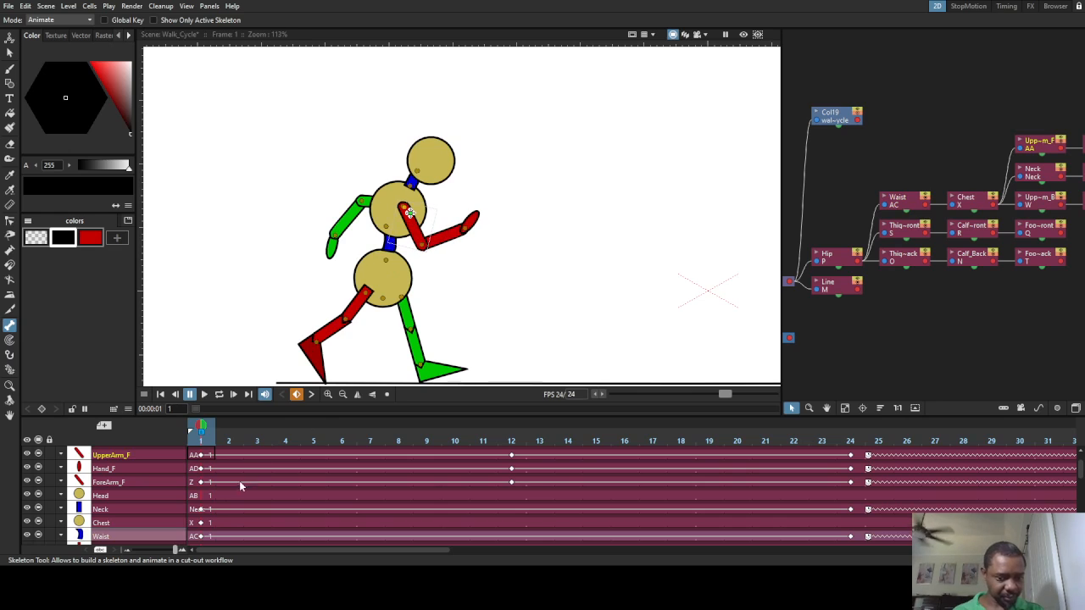
left_click(191, 540)
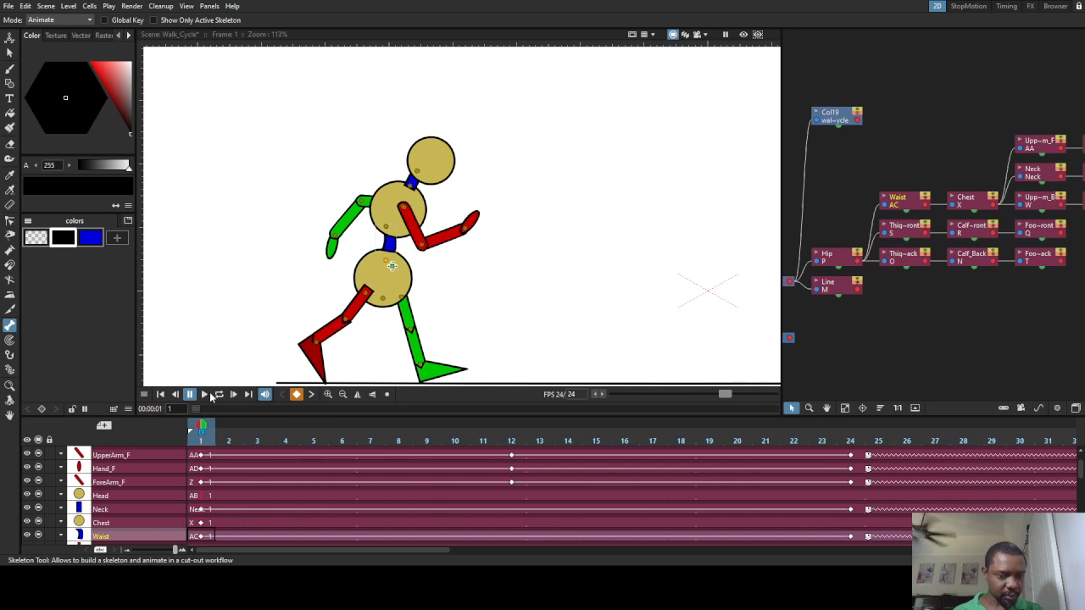
left_click_drag(225, 255, 304, 190)
left_click_drag(348, 434, 179, 457)
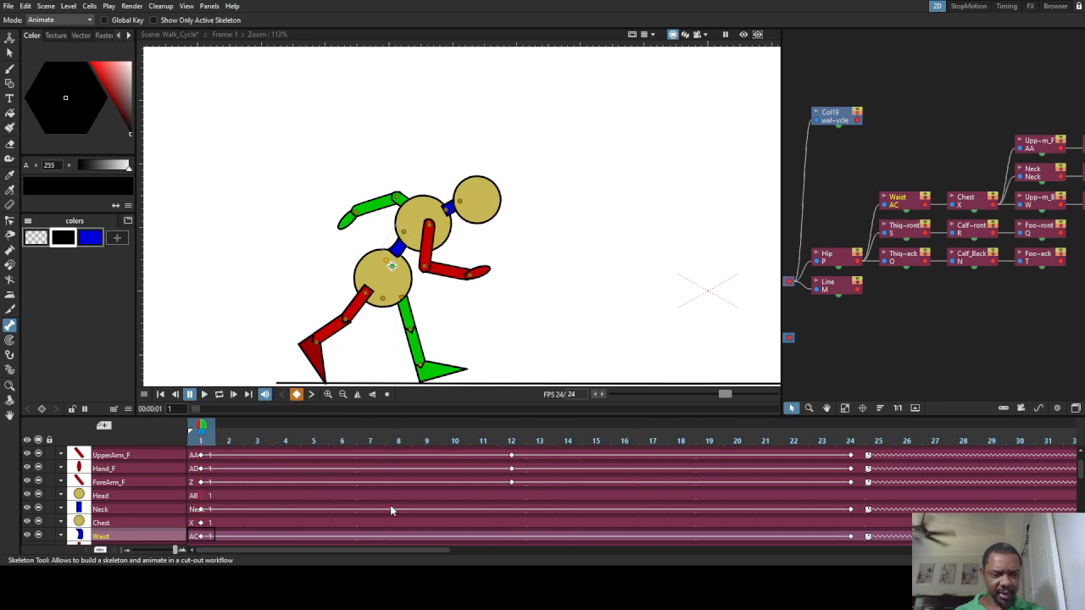
Delete the Waist key at frame 24 and play the cycle with the constant forward lean
left_click(851, 536)
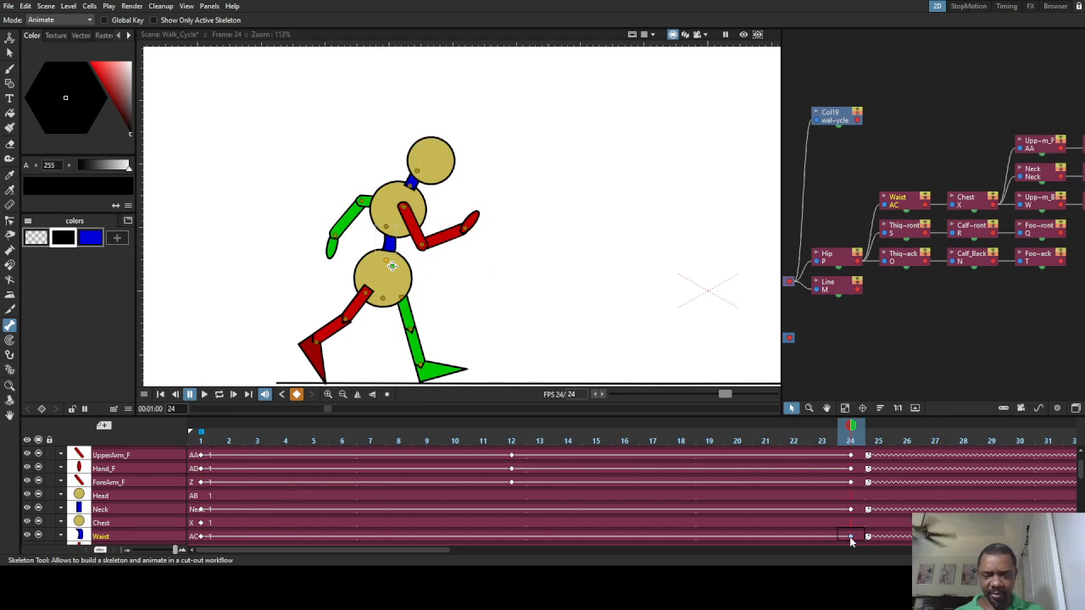
key("Delete")
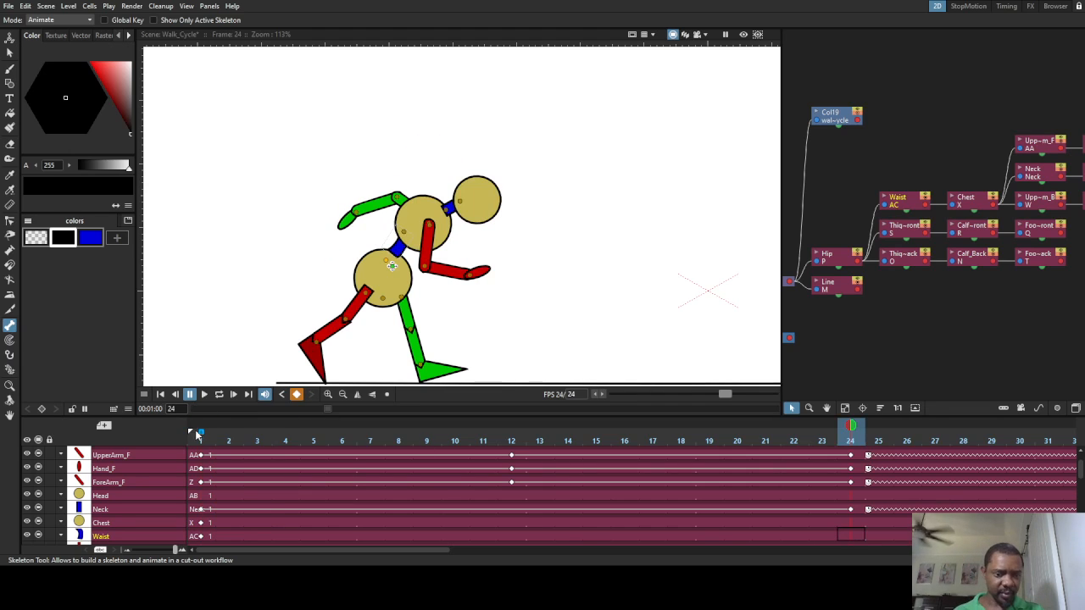
left_click(204, 395)
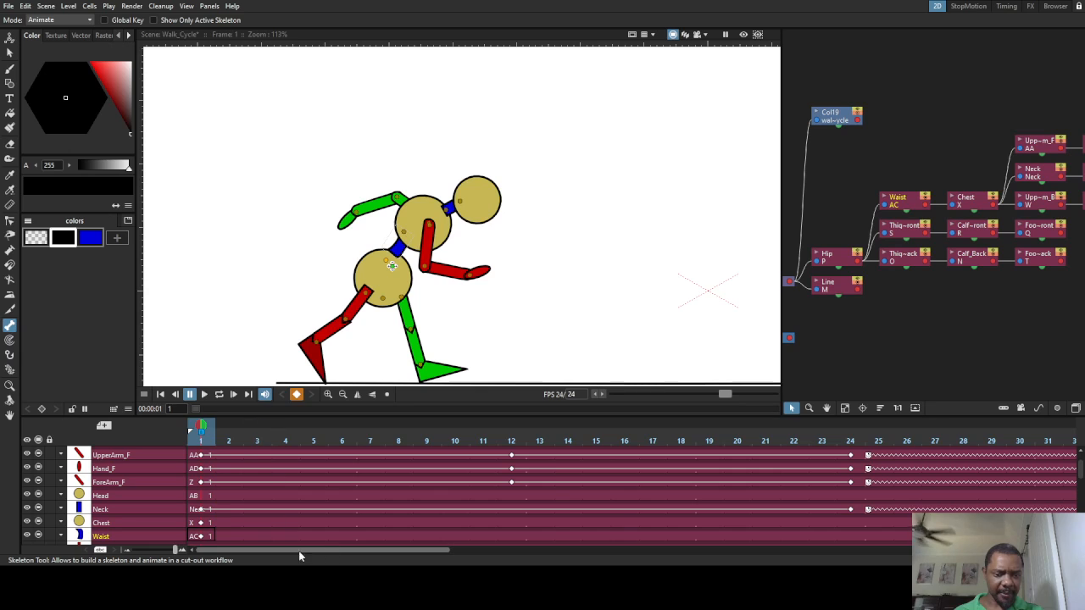
At frame 1, tilt Head upward, play the cycle, and rotate Chest backward to straighten the upper torso
scroll(211, 505, "up", 1)
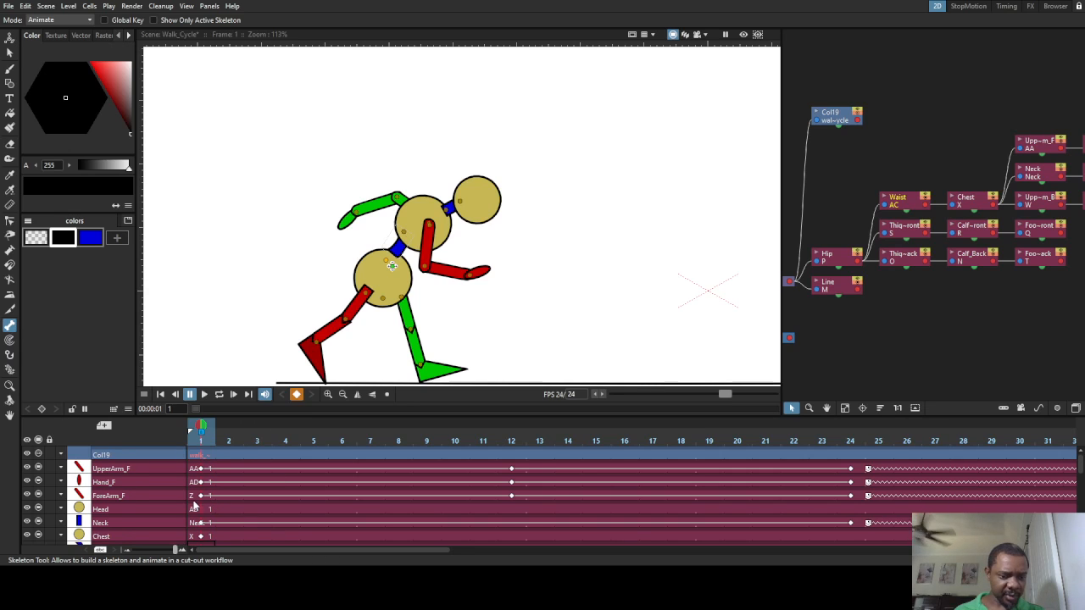
left_click(202, 511)
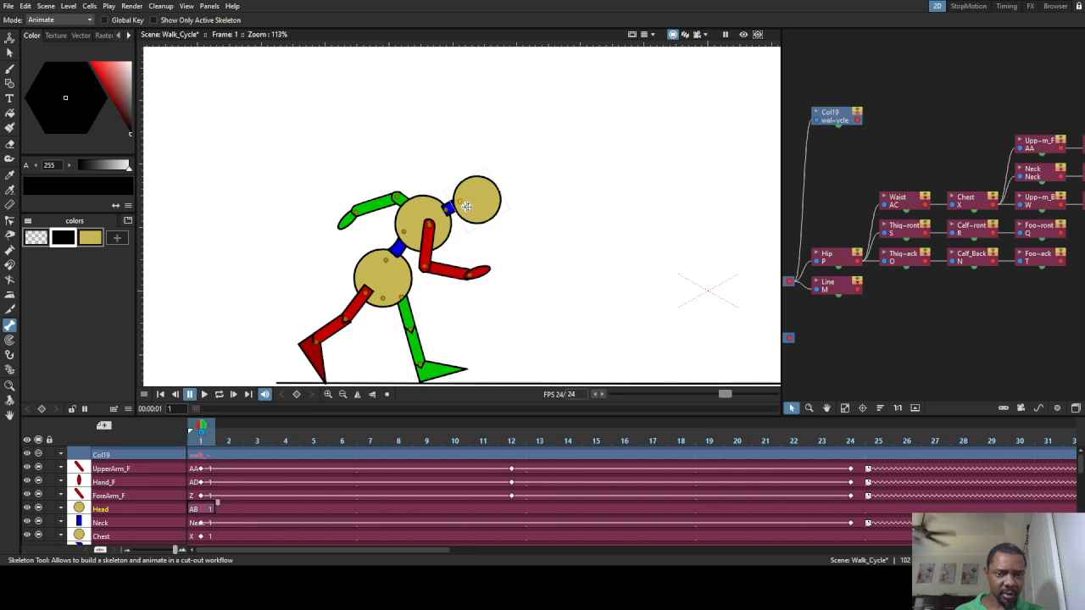
left_click_drag(502, 203, 490, 172)
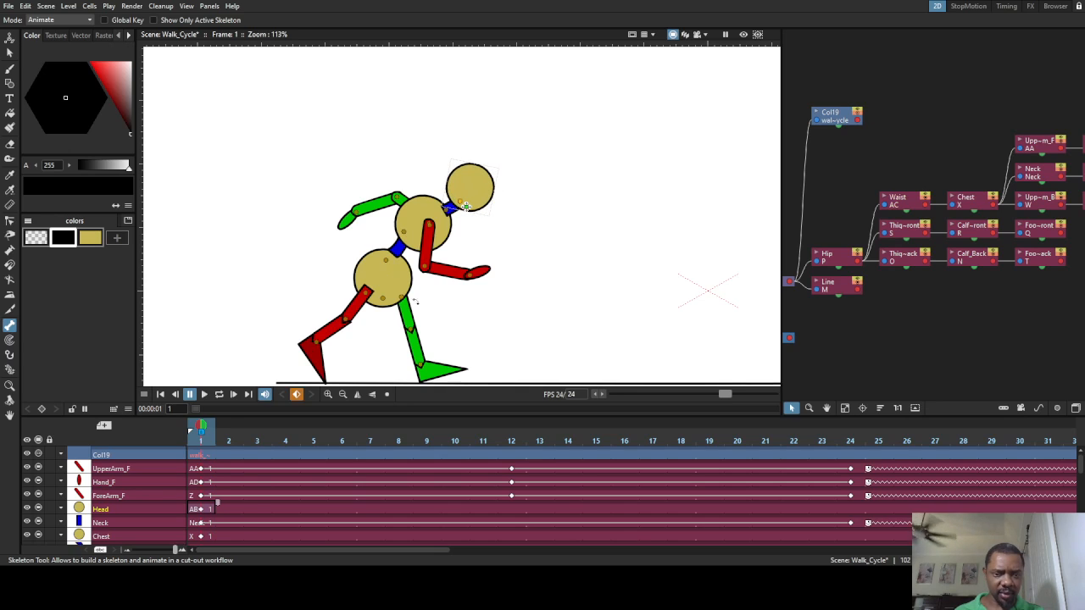
left_click(204, 394)
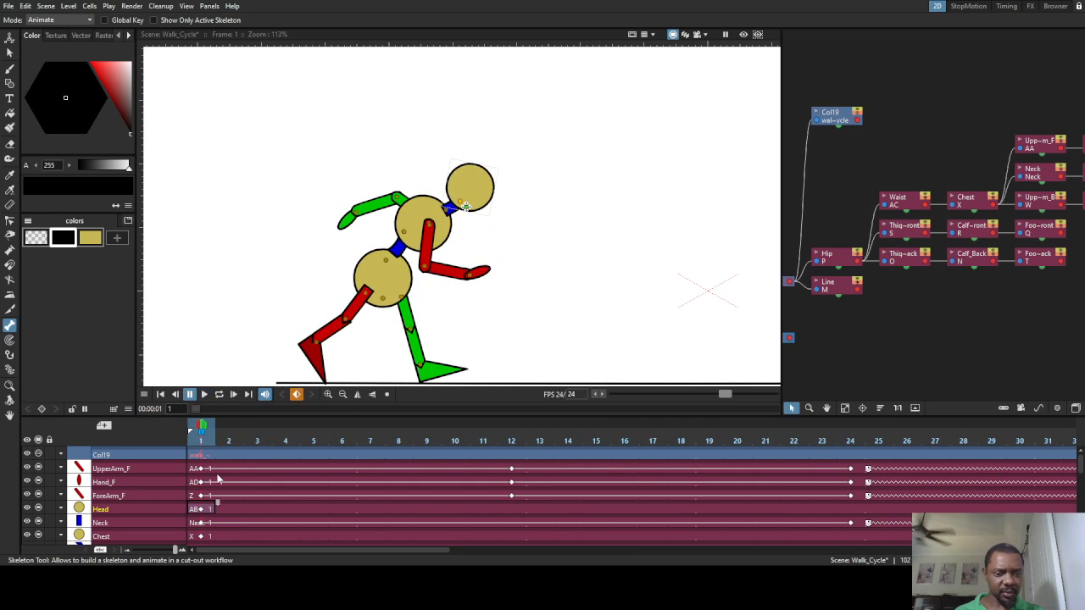
left_click(198, 537)
left_click_drag(417, 164, 390, 163)
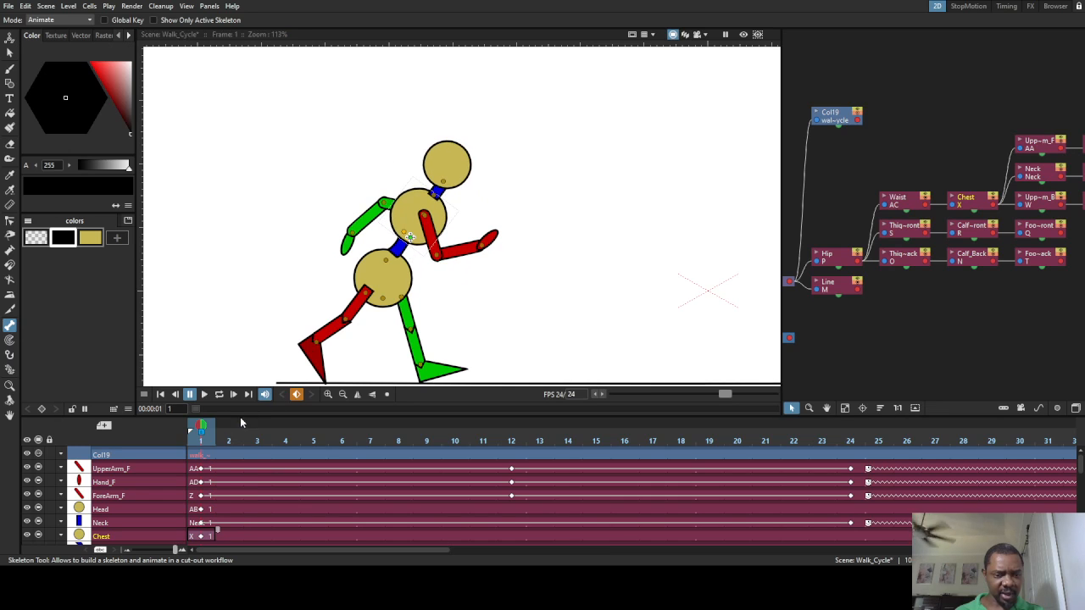
Play the cycle, return to frame 1, and rotate Neck backward so the head sits more upright over the chest
left_click(204, 395)
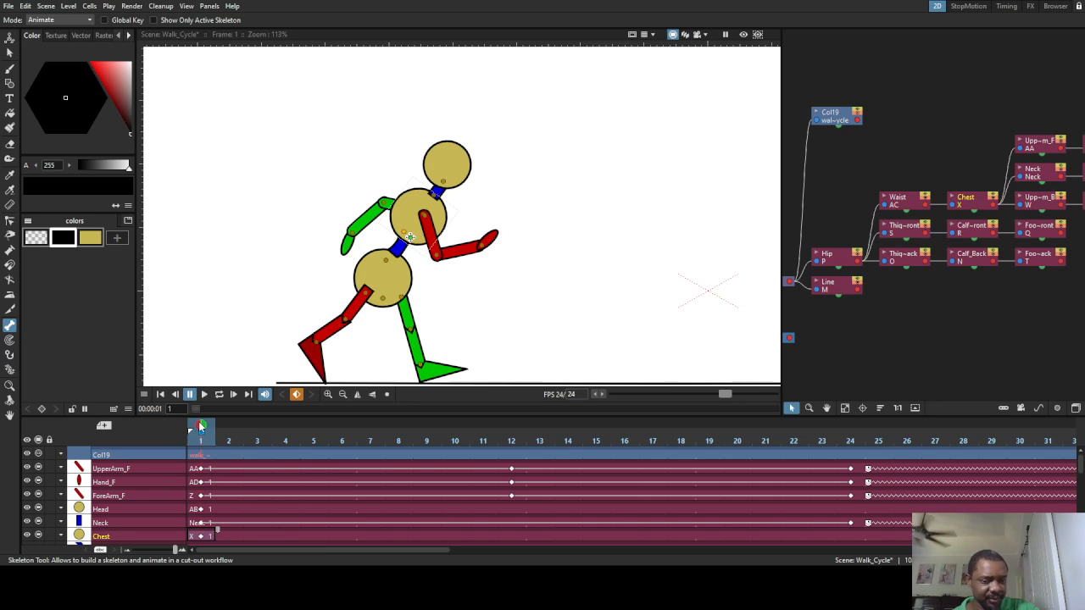
mouse_move(201, 427)
left_mouse_down()
mouse_move(823, 445)
mouse_move(192, 445)
left_mouse_up()
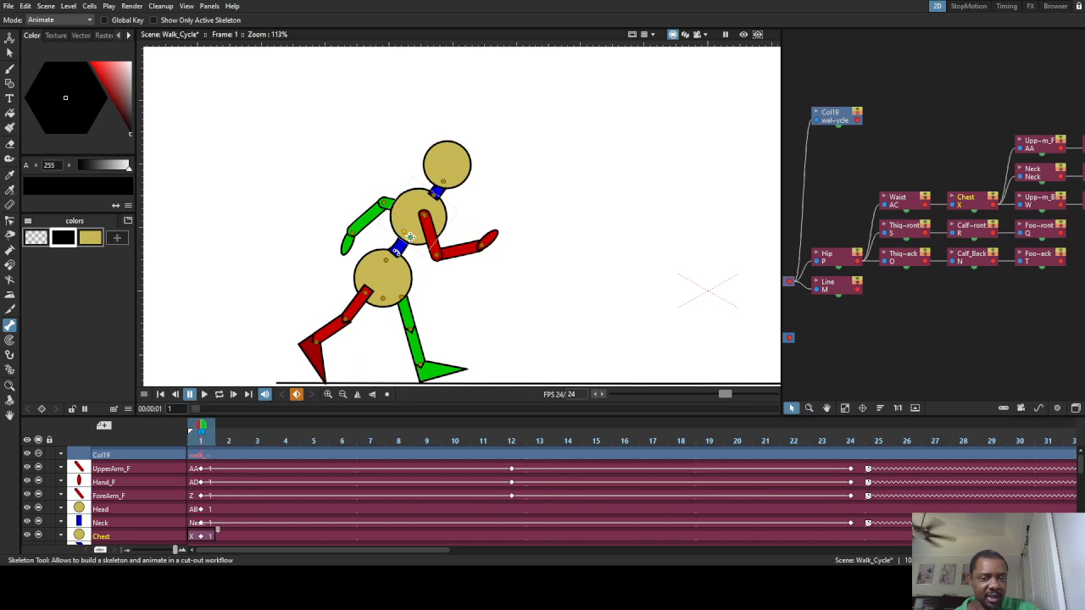
left_click(110, 524)
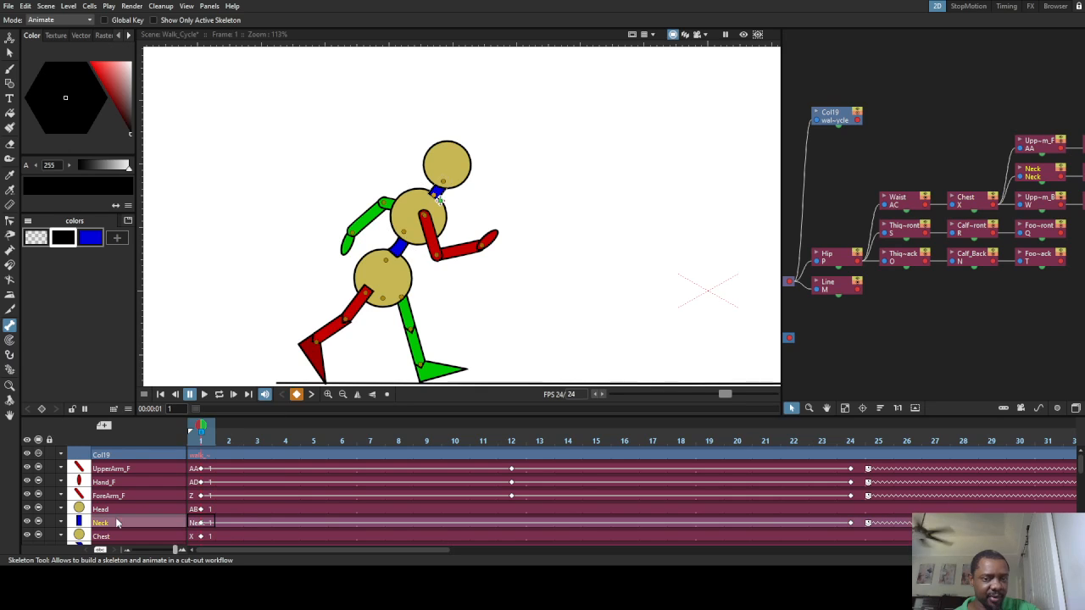
mouse_move(476, 207)
left_mouse_down()
mouse_move(509, 203)
mouse_move(472, 190)
left_mouse_up()
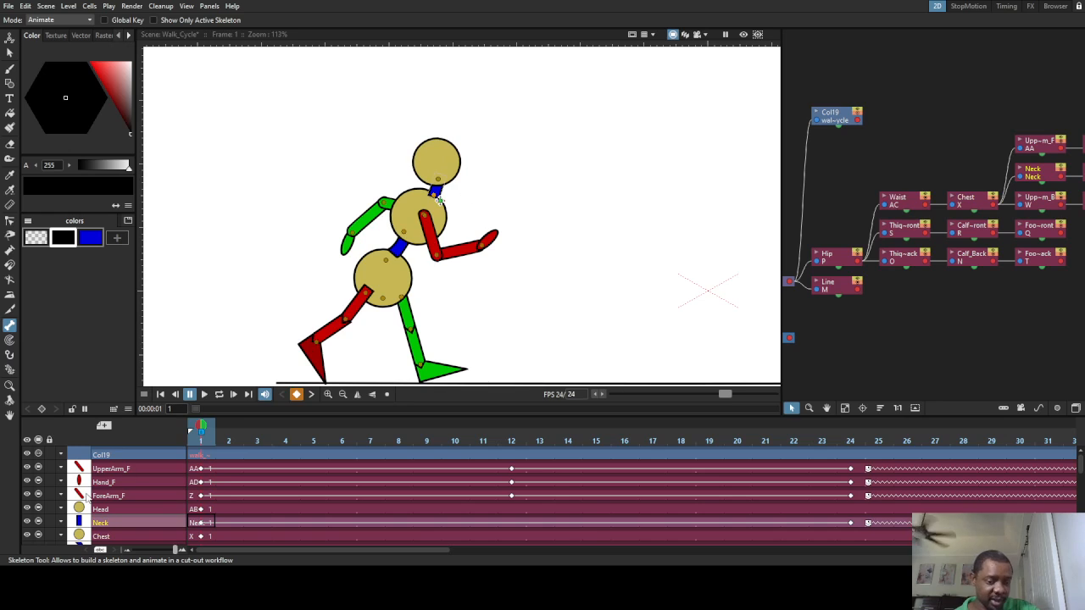
At frame 1, rotate Waist backward to reduce the upper body's forward lean, and play the cycle
left_click(392, 265)
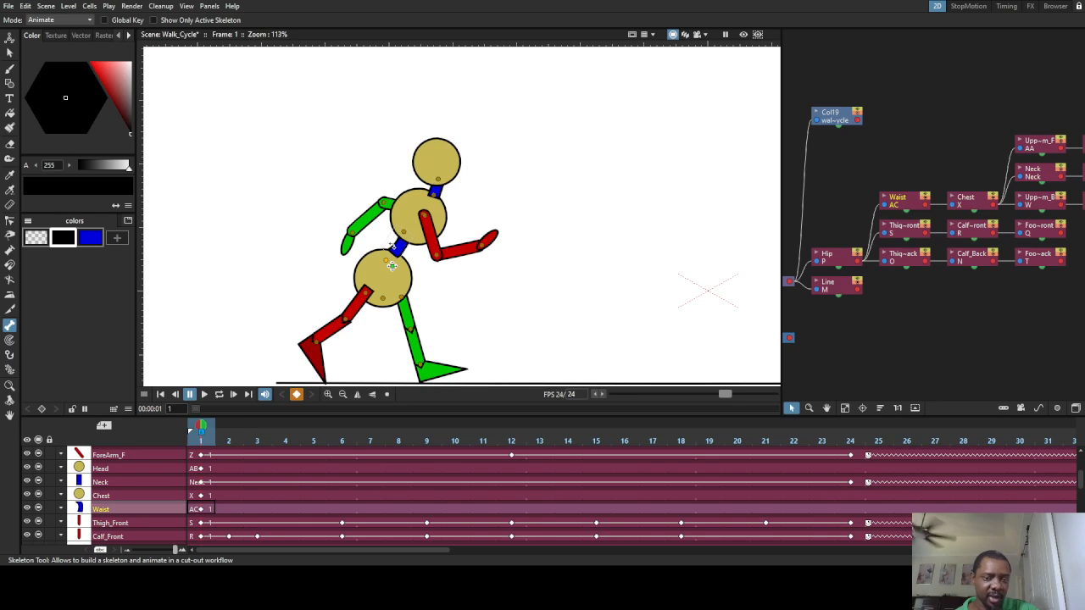
left_click_drag(246, 246, 556, 300)
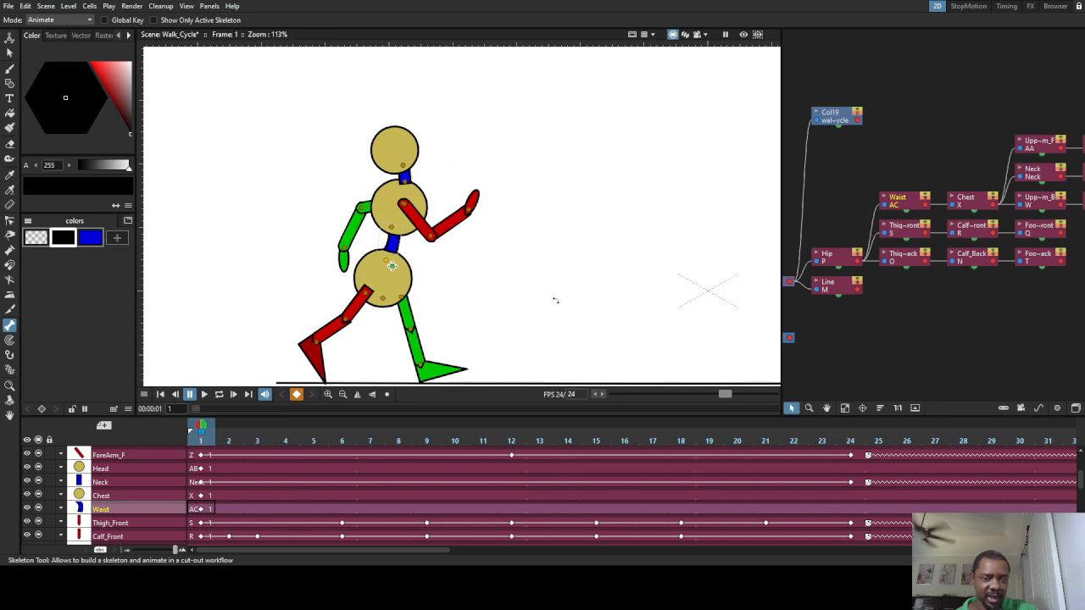
left_click(204, 396)
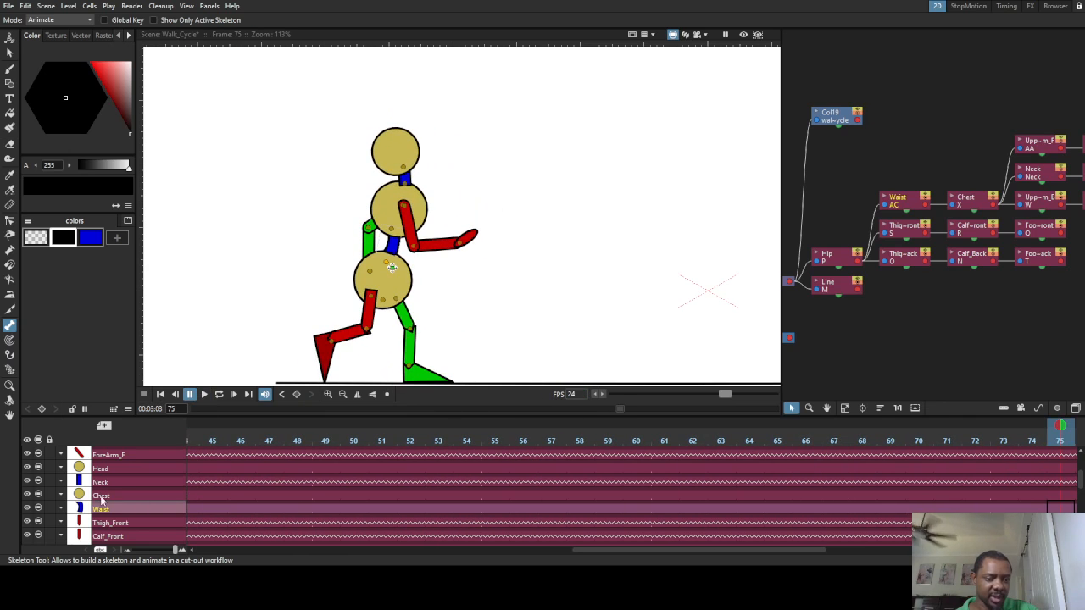
Delete the Neck key at frame 24 so the neck holds its frame 1 pose through the cycle
left_click(109, 472)
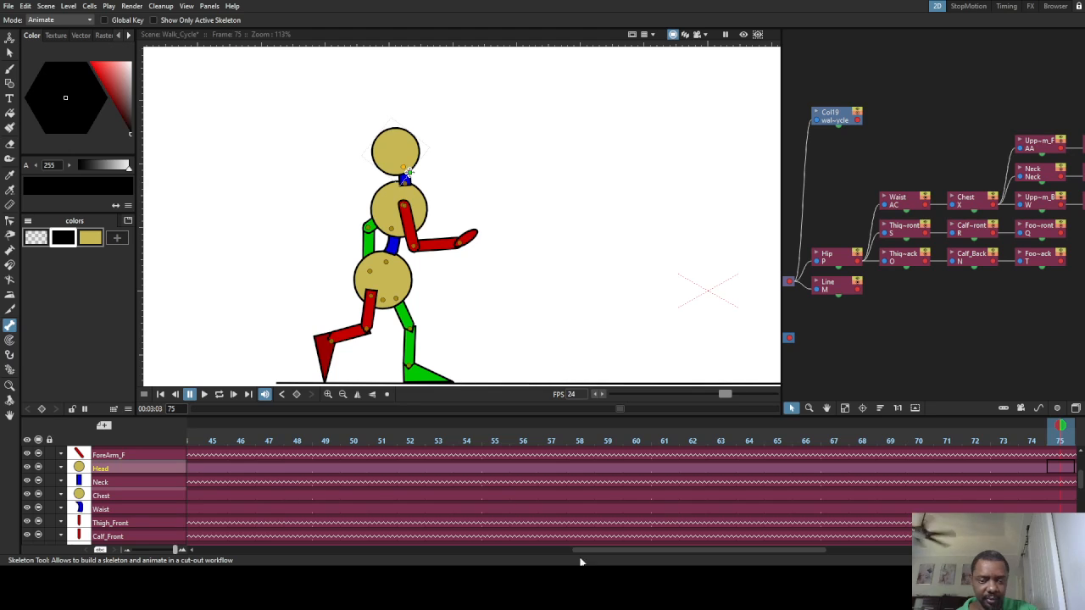
left_click_drag(591, 550, 166, 531)
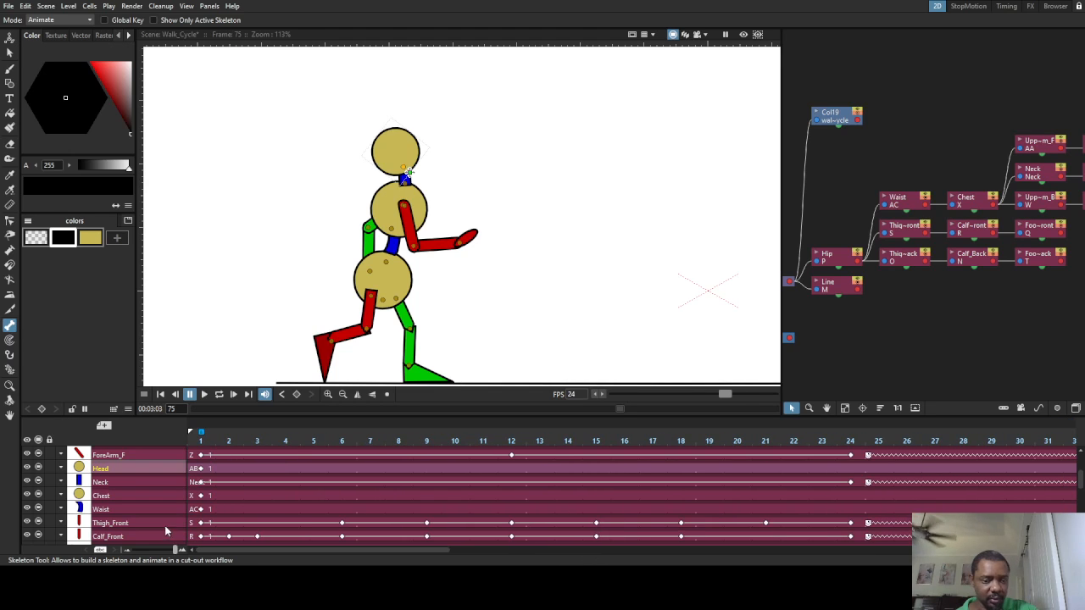
left_click(851, 485)
left_click(851, 483)
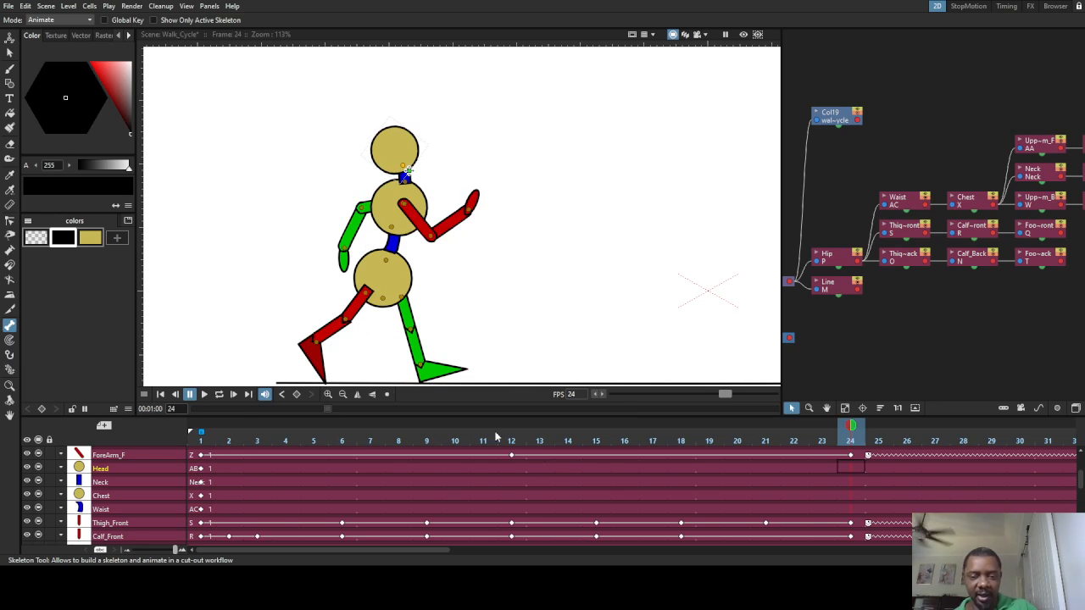
Play the walk cycle with the constant neck pose and save the scene
left_click(205, 395)
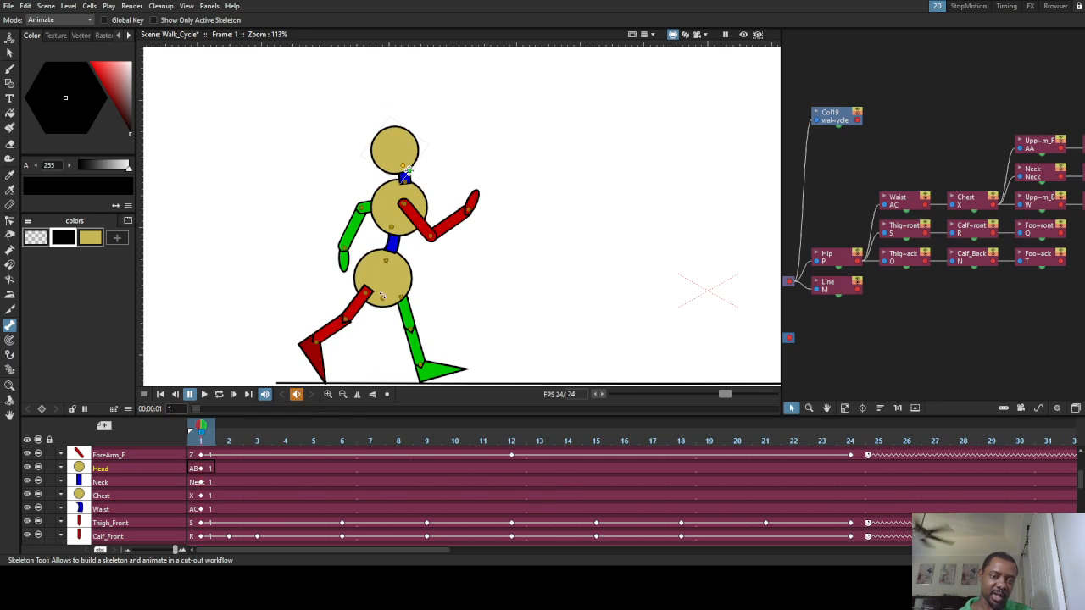
left_click(204, 395)
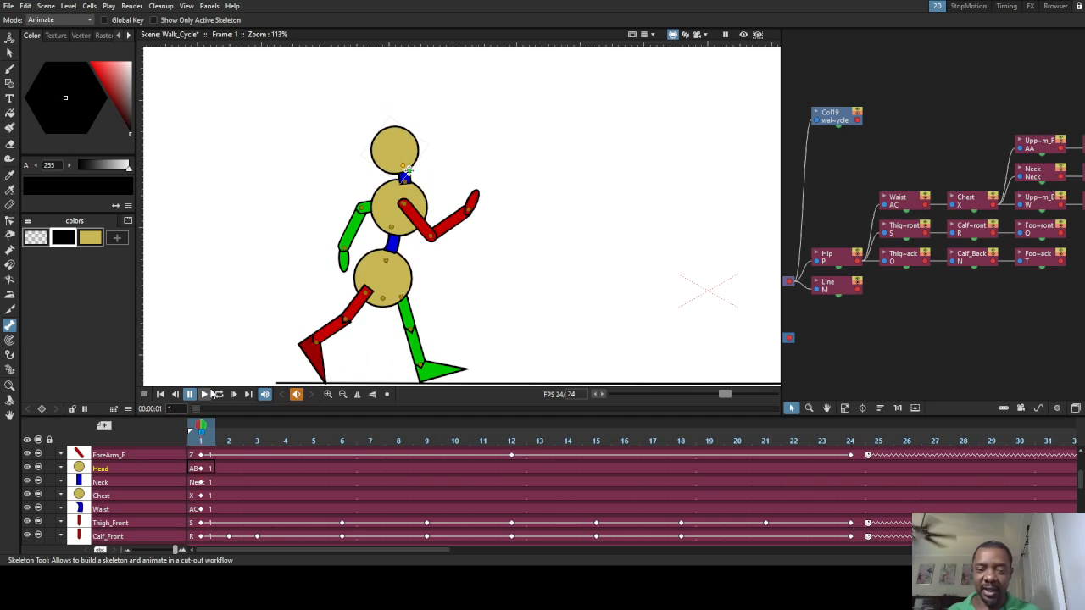
key("ctrl+s")
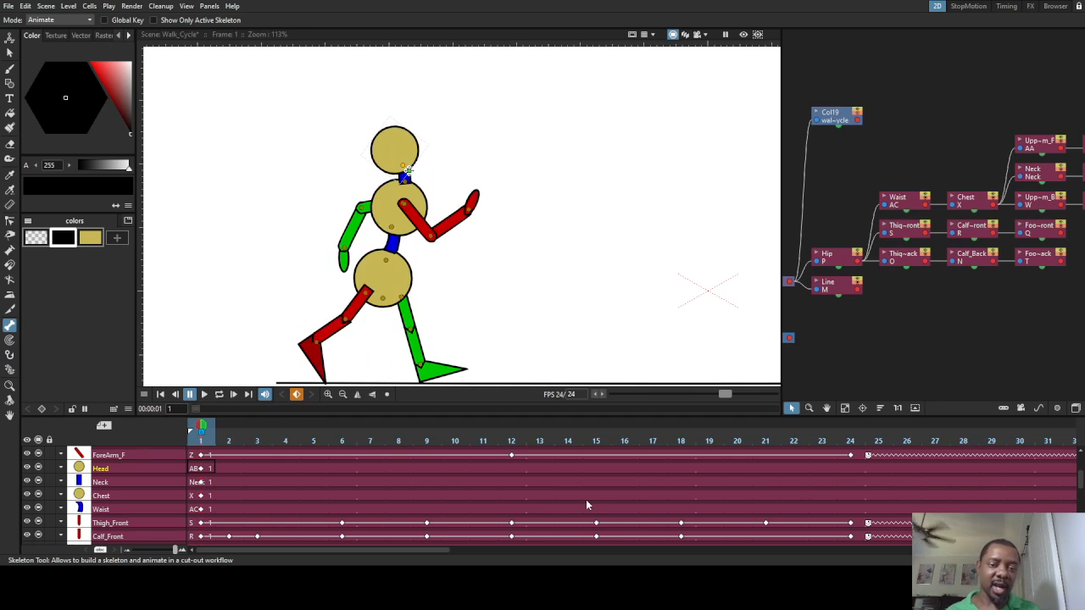